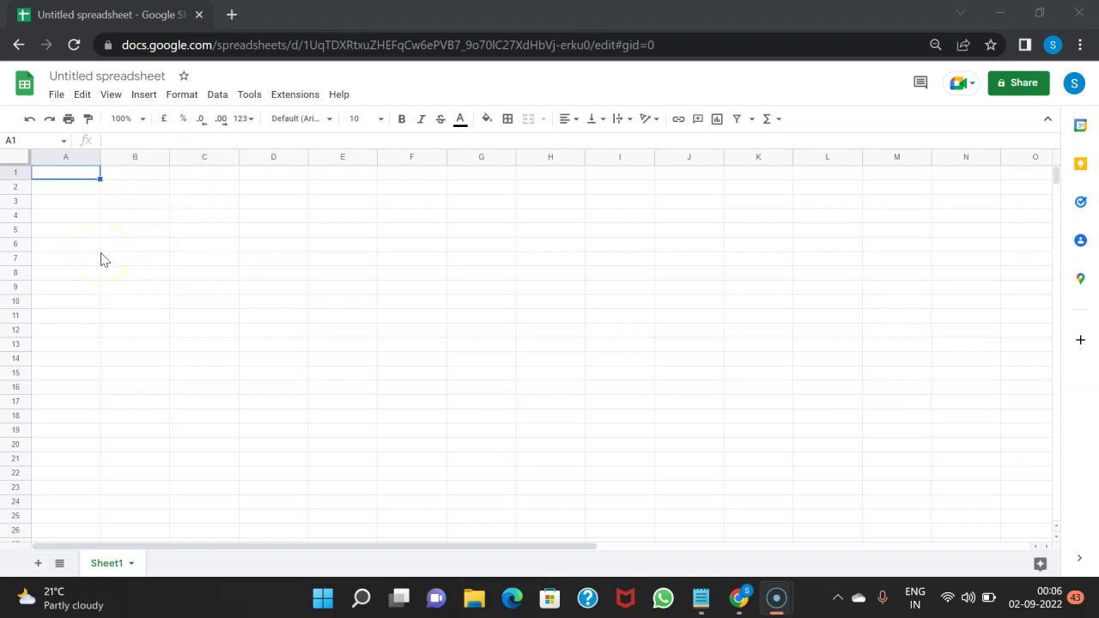
Step: Enter the headings 'Function Name' in A3 and 'Image' in B3
click(81, 204)
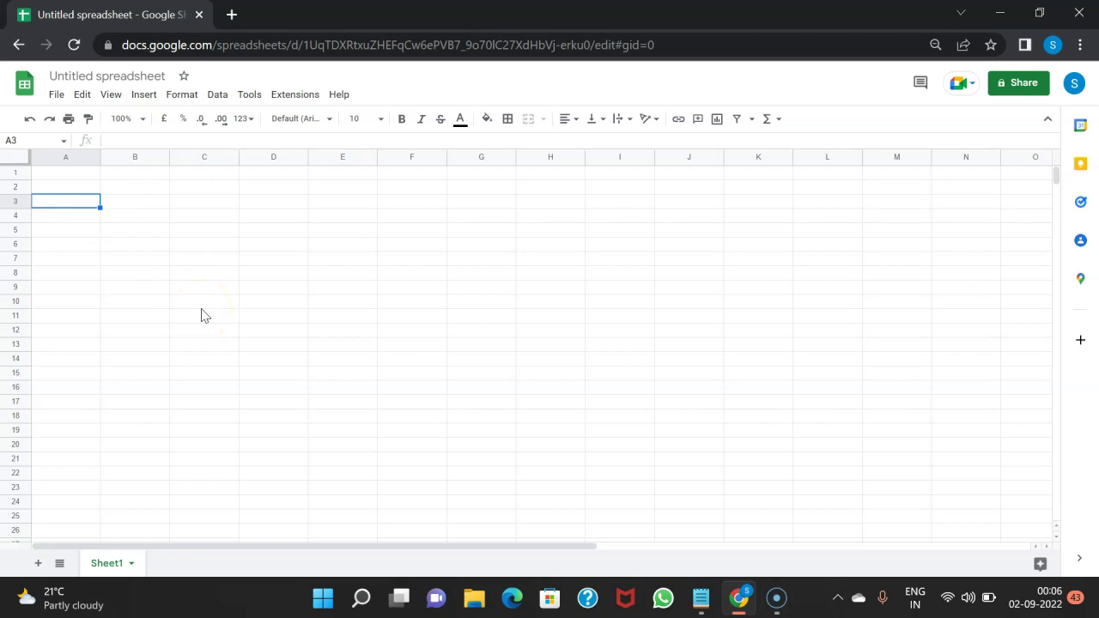
text(Function Name)
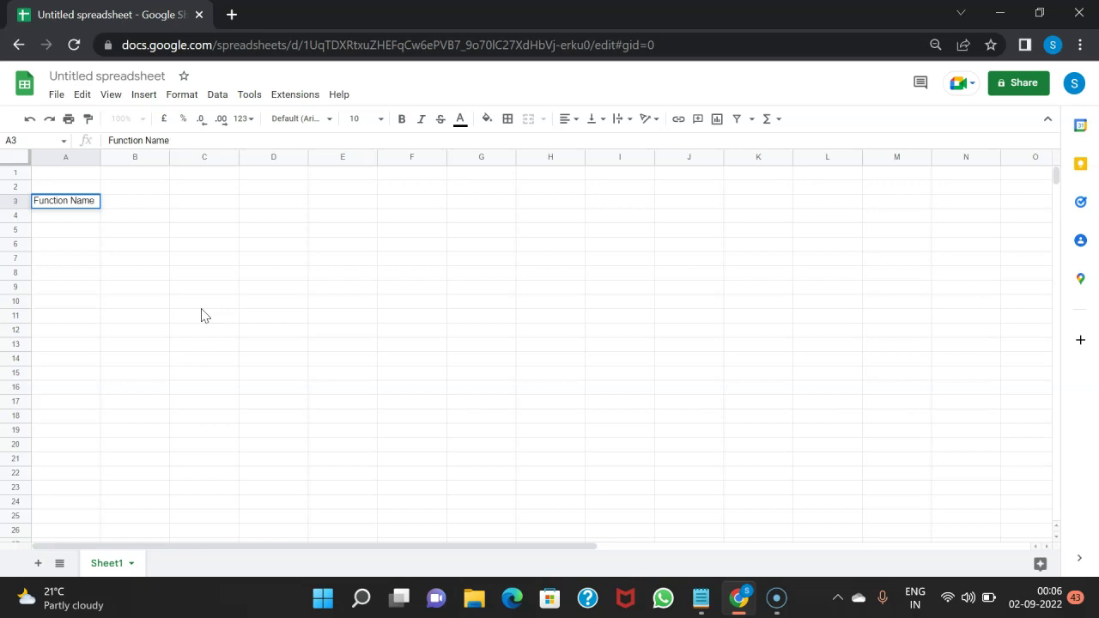
click(130, 204)
text(Image)
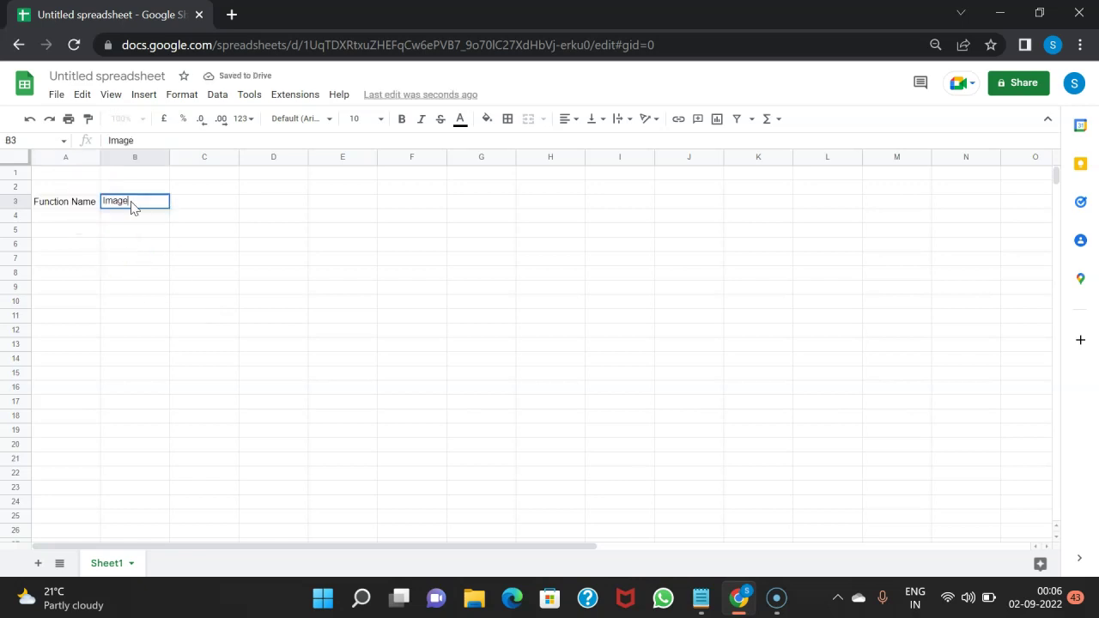
click(132, 216)
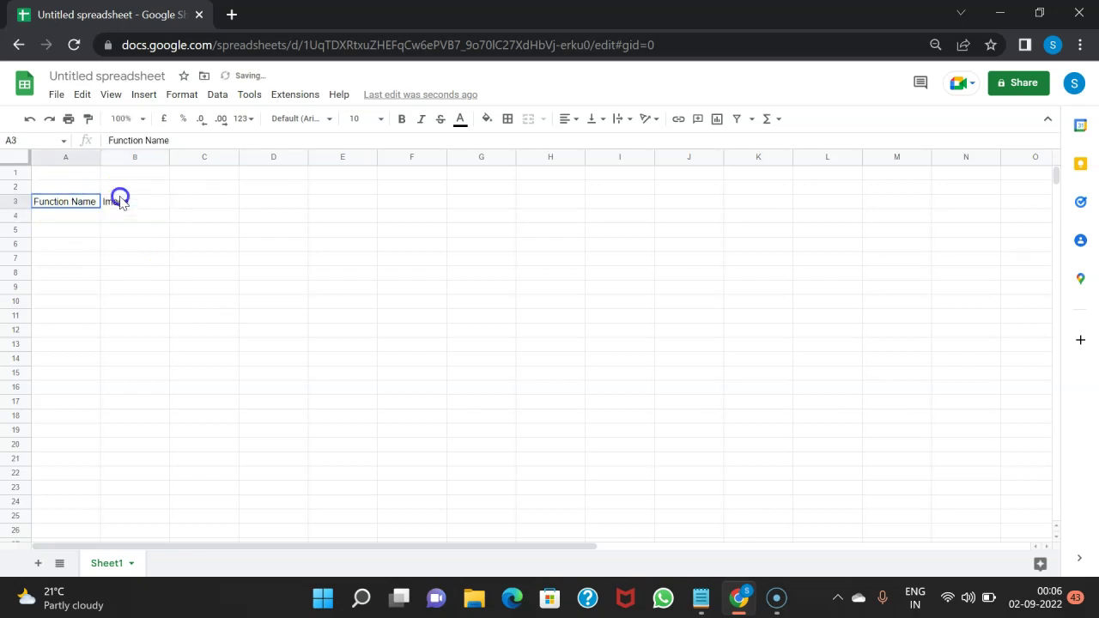
Step: Apply a bottom border to the heading range A2:B3
drag(64, 206, 138, 189)
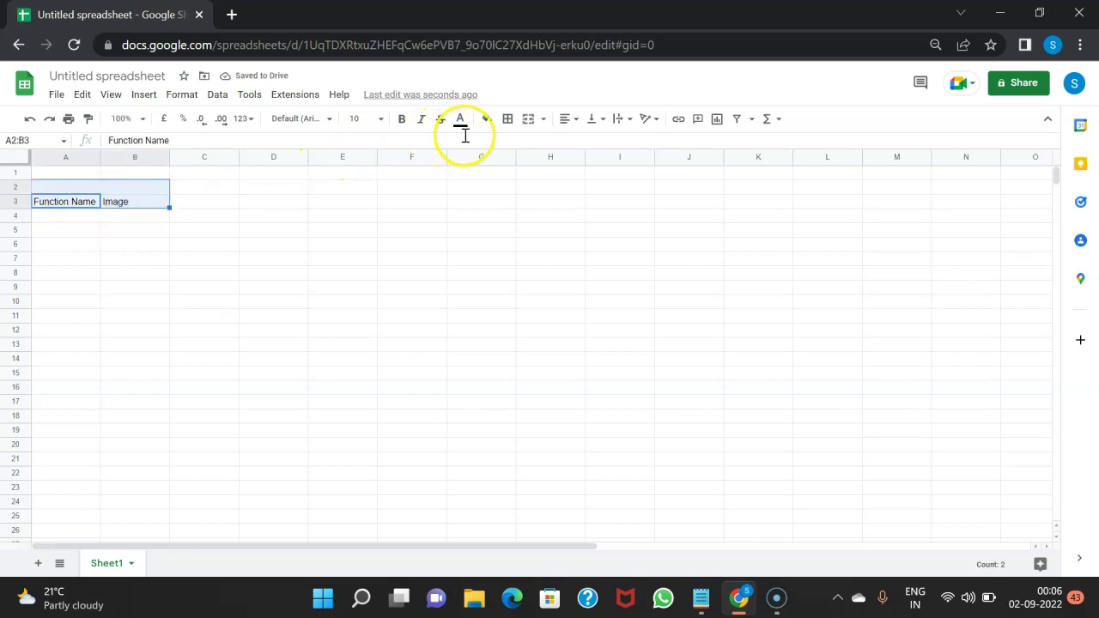
click(507, 118)
click(566, 164)
click(416, 243)
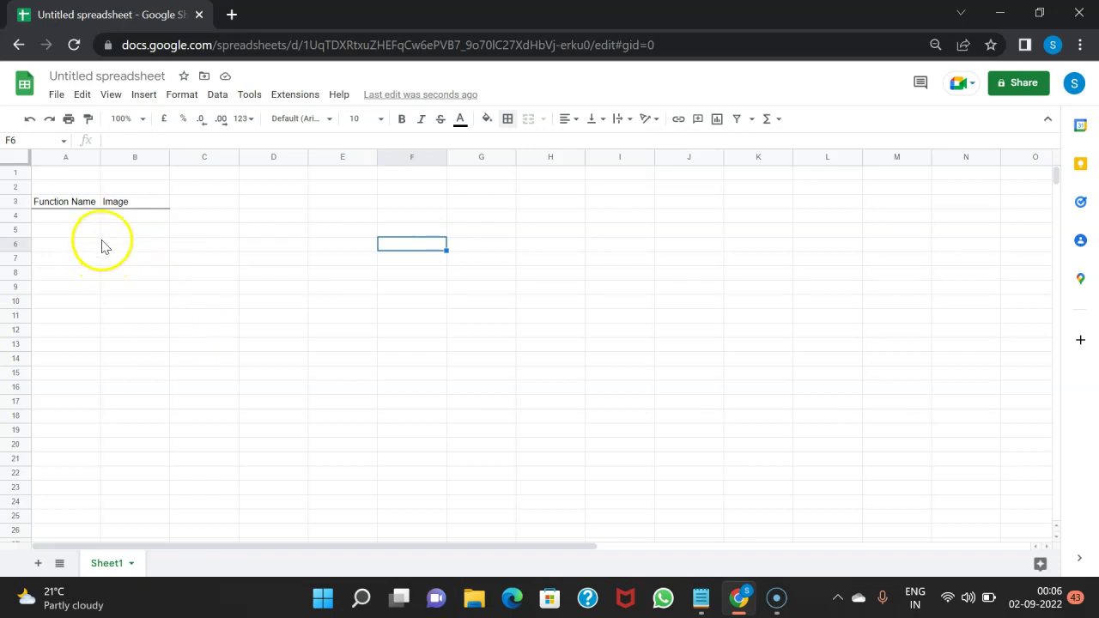
Step: Type =image in B6 and accept the IMAGE function suggestion
click(128, 245)
text(=image)
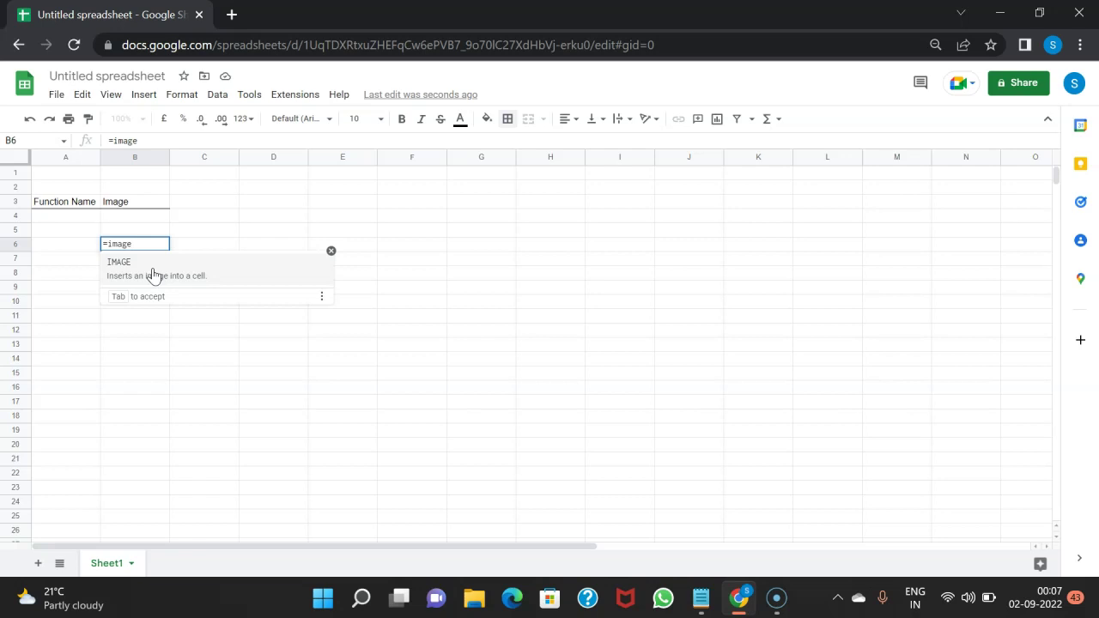
key(Tab)
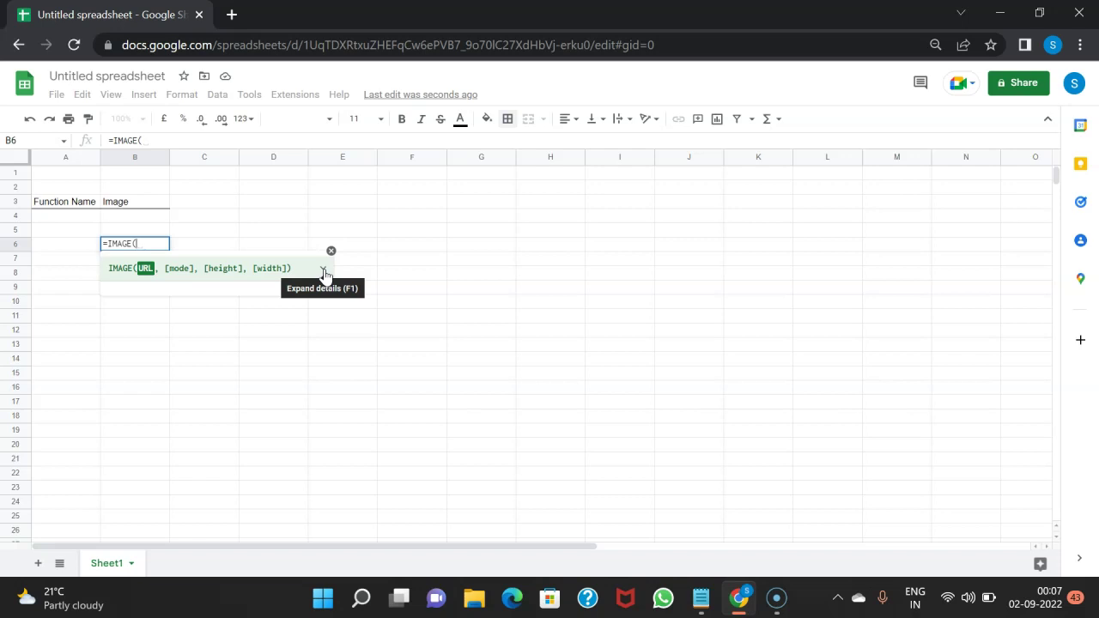
Step: Expand the IMAGE hint to read its example and URL, mode, height and width descriptions
click(324, 272)
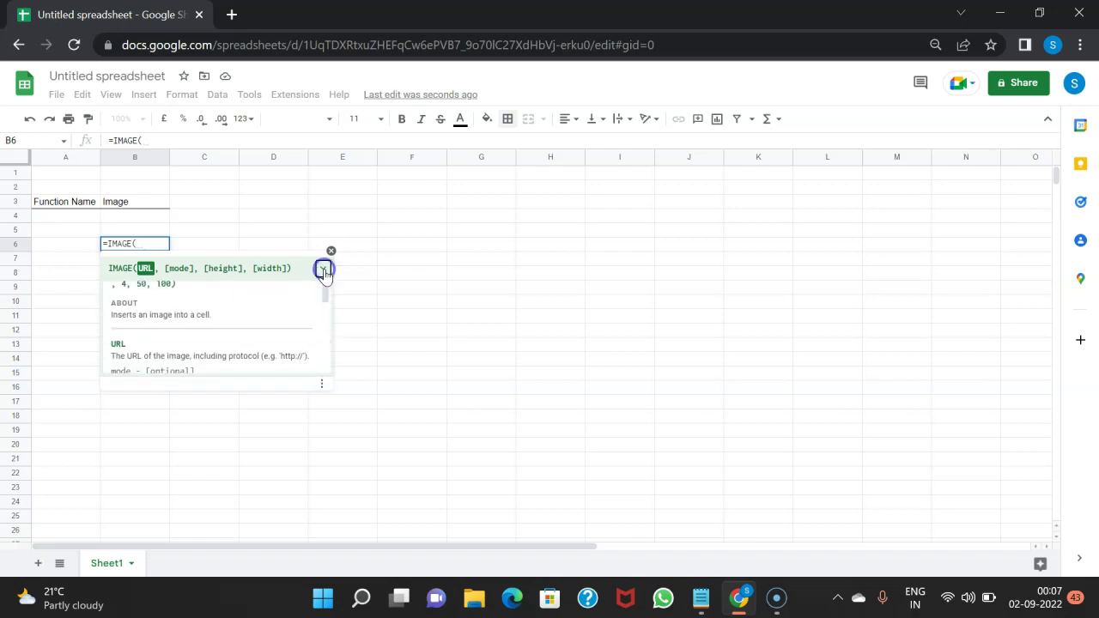
scroll(262, 392, down, 3)
scroll(261, 392, up, 3)
scroll(262, 392, down, 3)
scroll(262, 393, up, 3)
scroll(262, 393, down, 1)
scroll(262, 392, down, 2)
scroll(262, 393, up, 3)
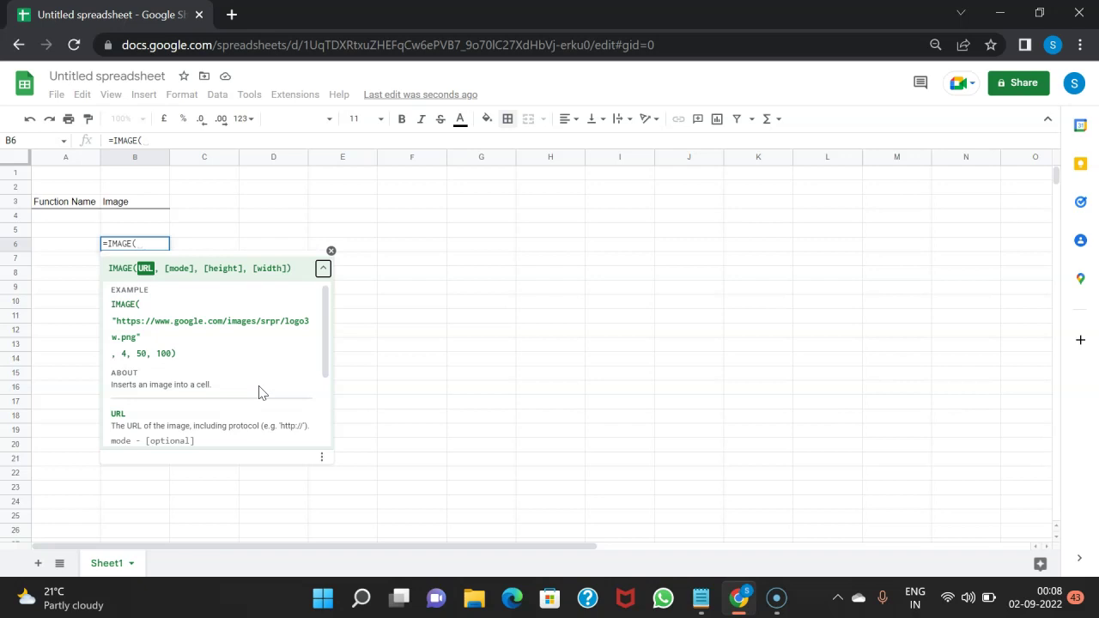
scroll(262, 392, down, 1)
scroll(262, 392, up, 1)
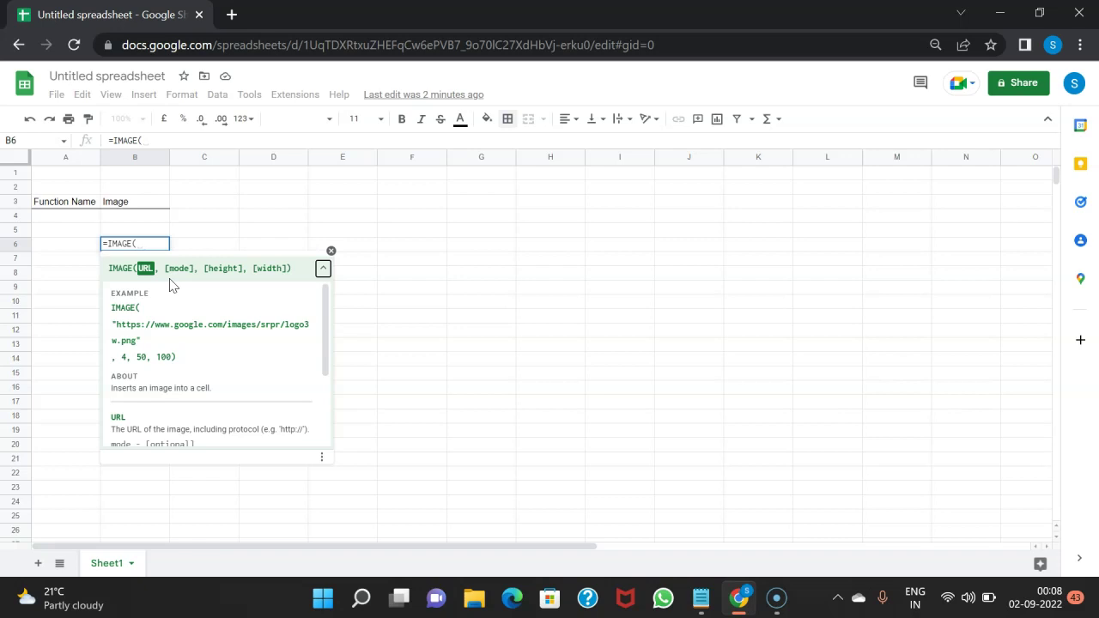
scroll(182, 356, down, 3)
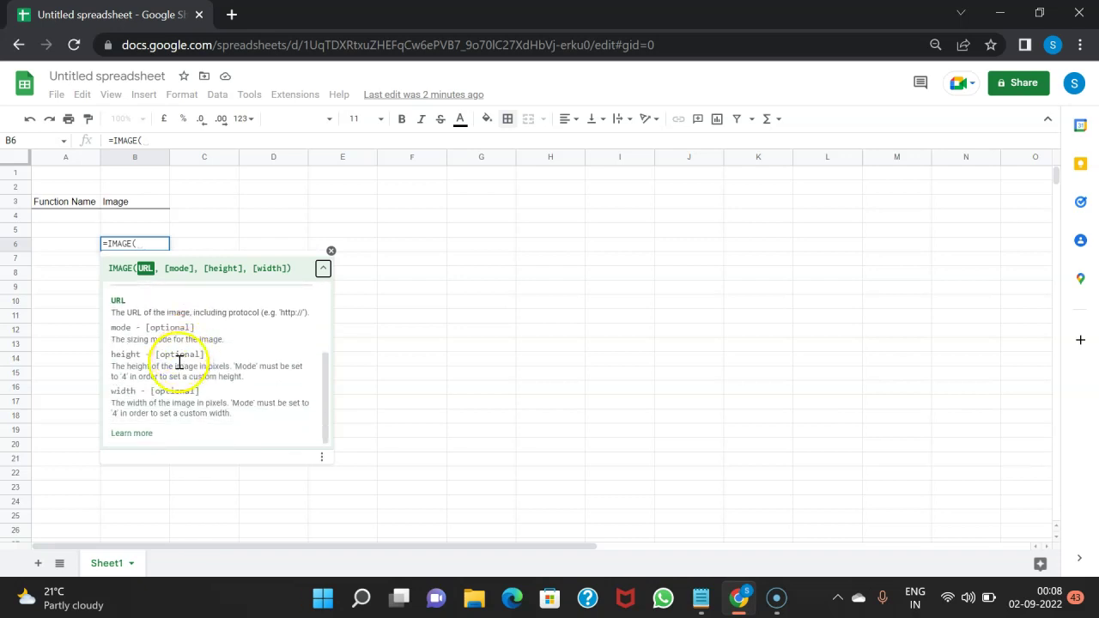
Step: Open the IMAGE help article in Google Docs Editors Help from the hint's Learn more link
click(131, 433)
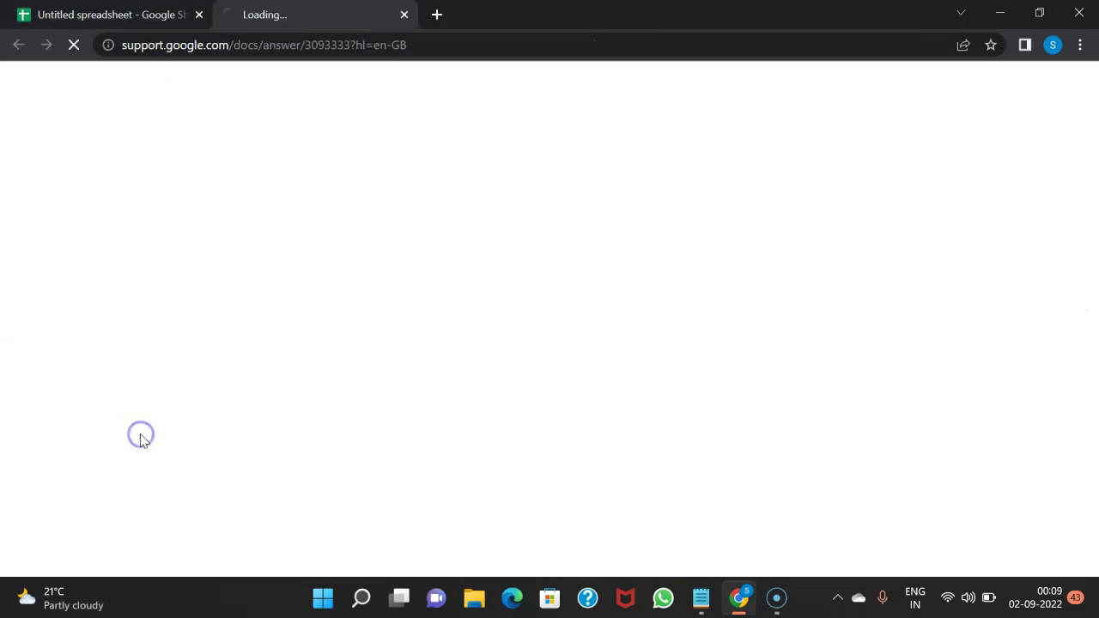
scroll(290, 356, down, 3)
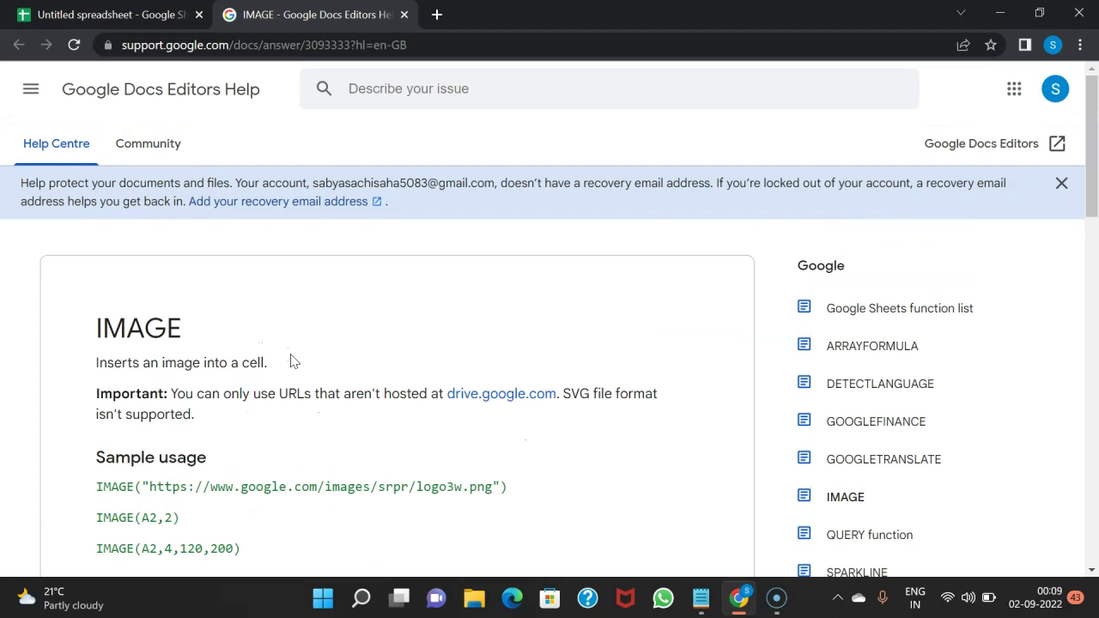
scroll(290, 360, down, 1)
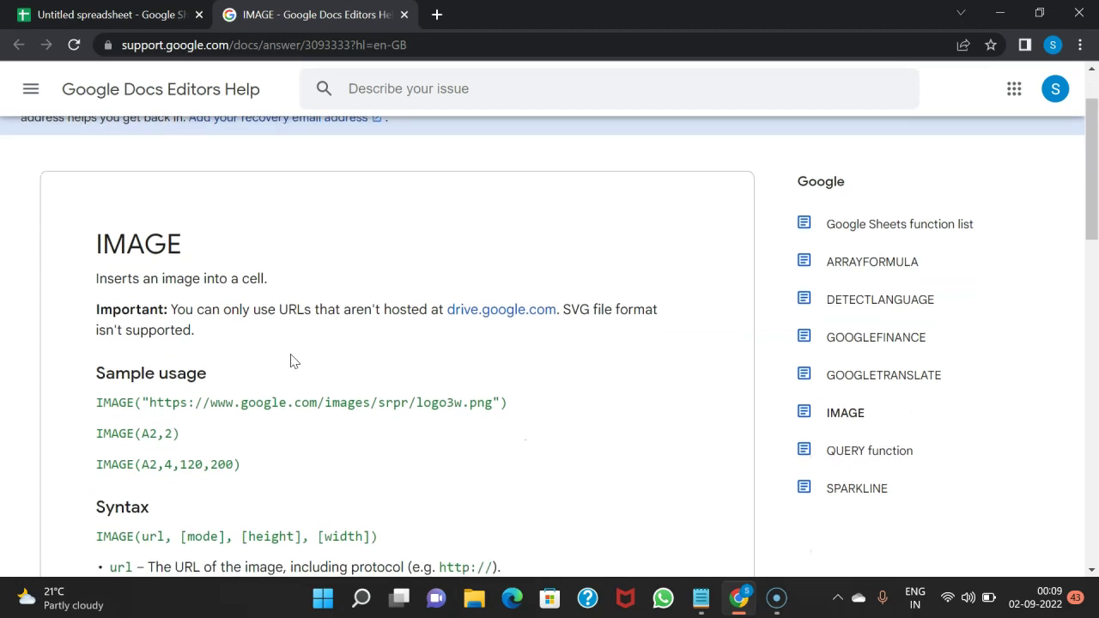
scroll(290, 360, down, 1)
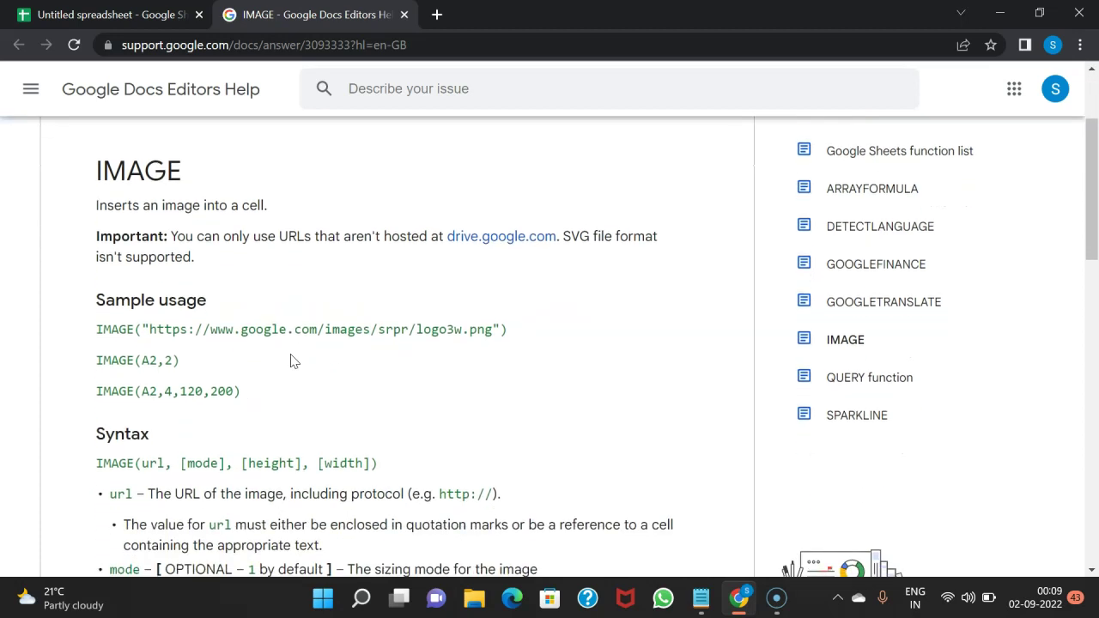
scroll(290, 360, down, 1)
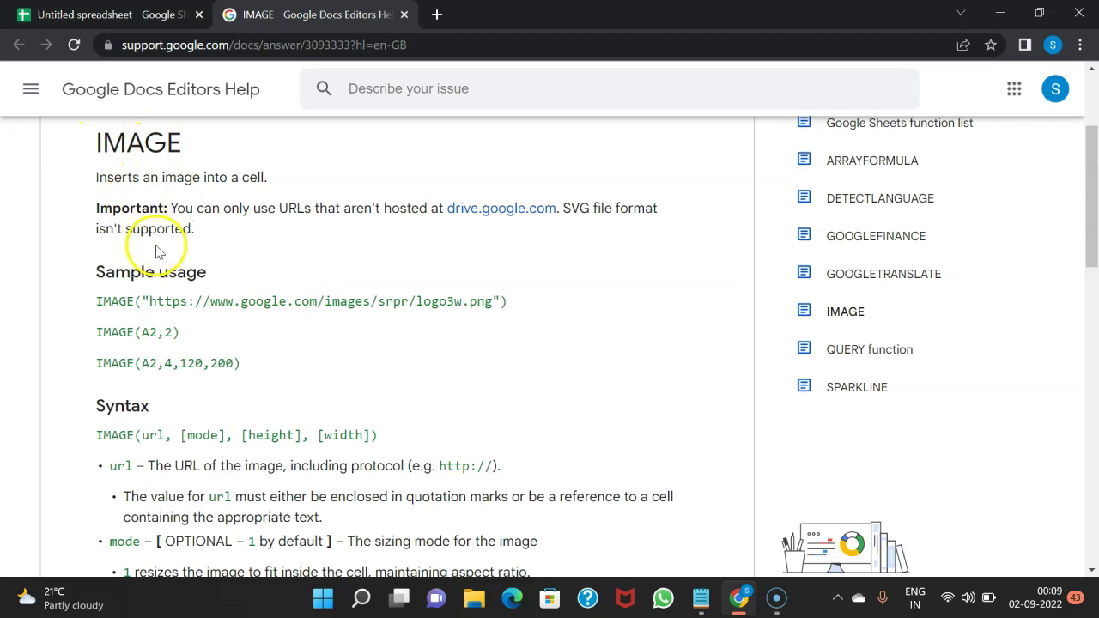
Step: Read through the article's sample usage, syntax and four sizing modes
drag(96, 144, 182, 144)
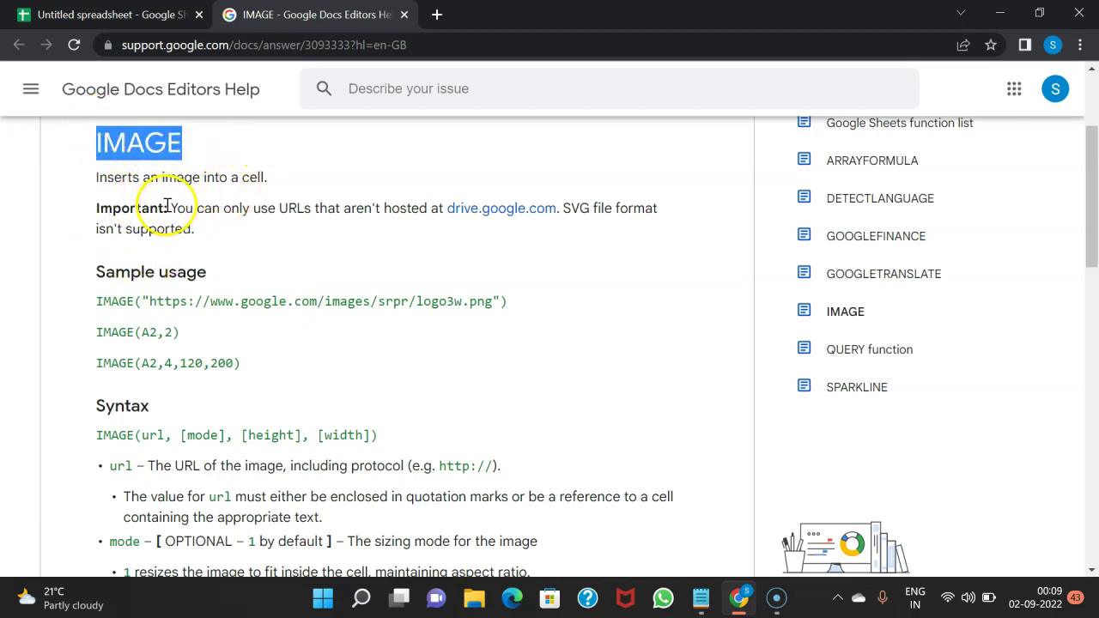
drag(98, 179, 249, 177)
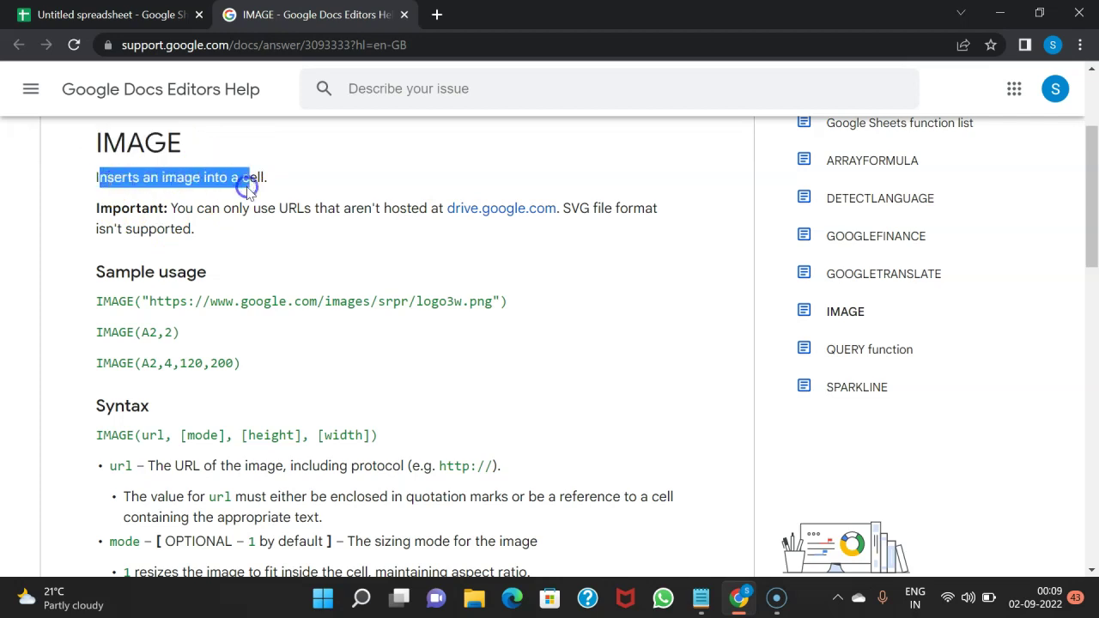
scroll(242, 257, down, 1)
click(240, 214)
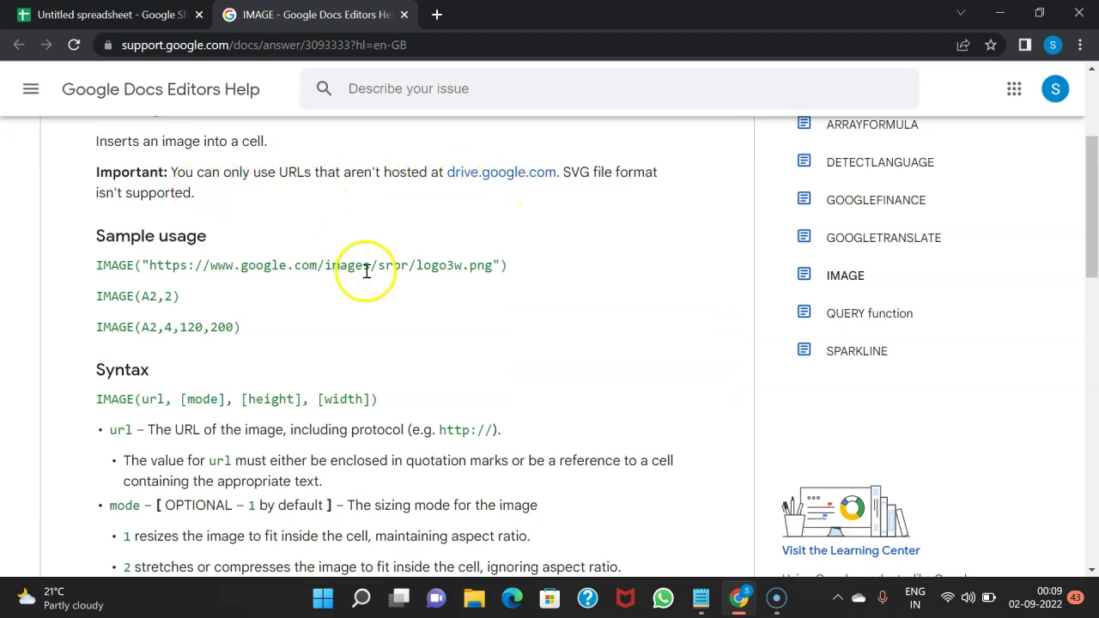
scroll(364, 309, down, 1)
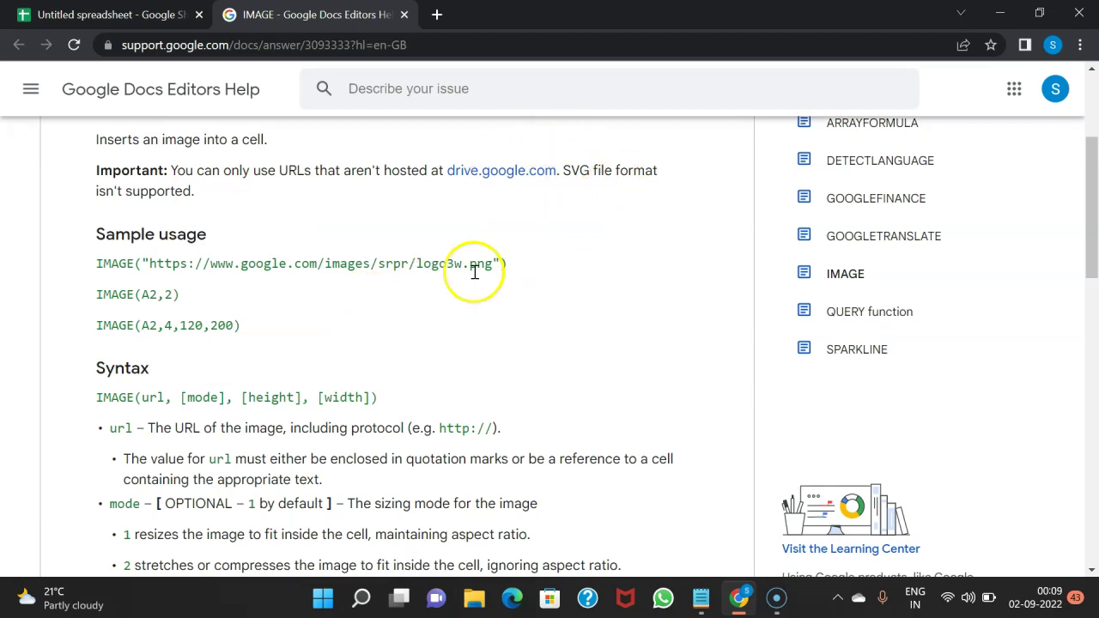
scroll(412, 327, down, 3)
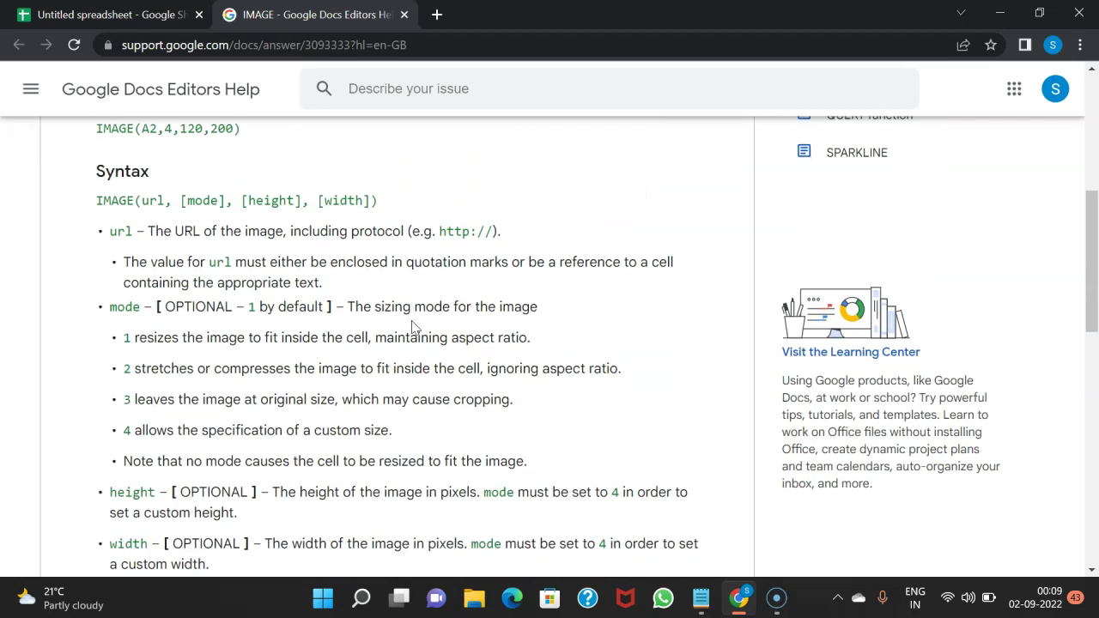
scroll(412, 327, down, 3)
scroll(411, 327, up, 5)
scroll(411, 327, down, 1)
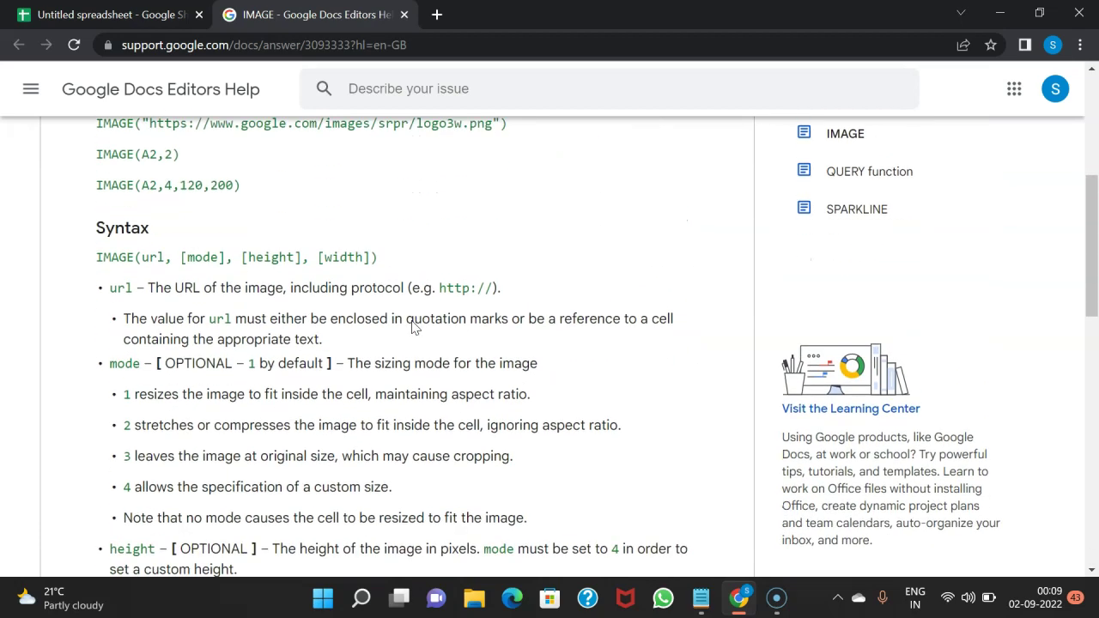
scroll(411, 327, up, 1)
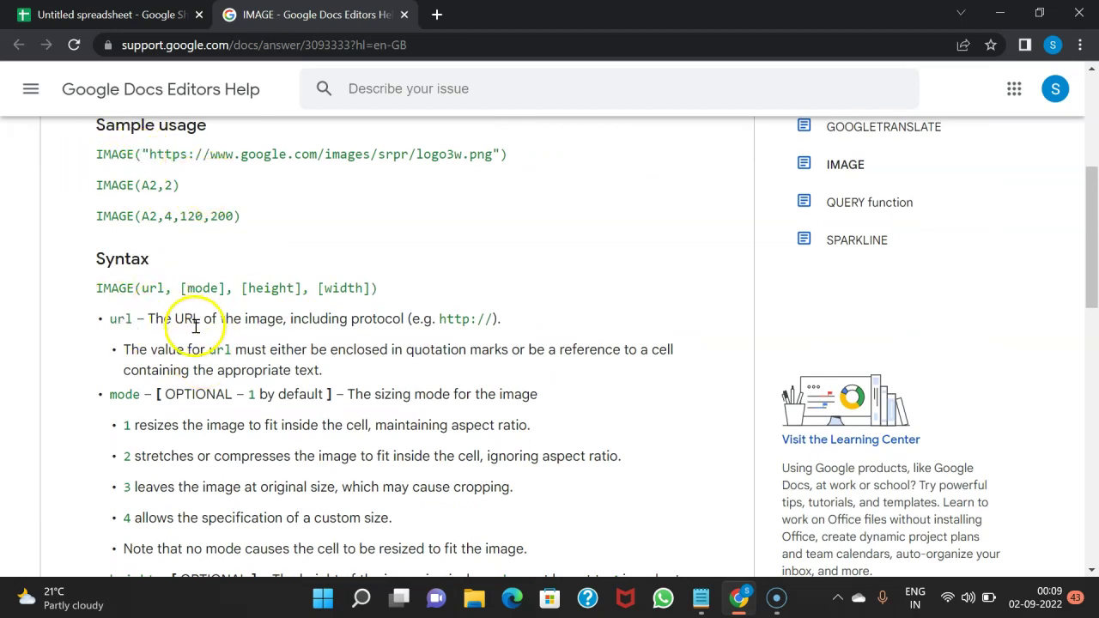
scroll(190, 375, down, 1)
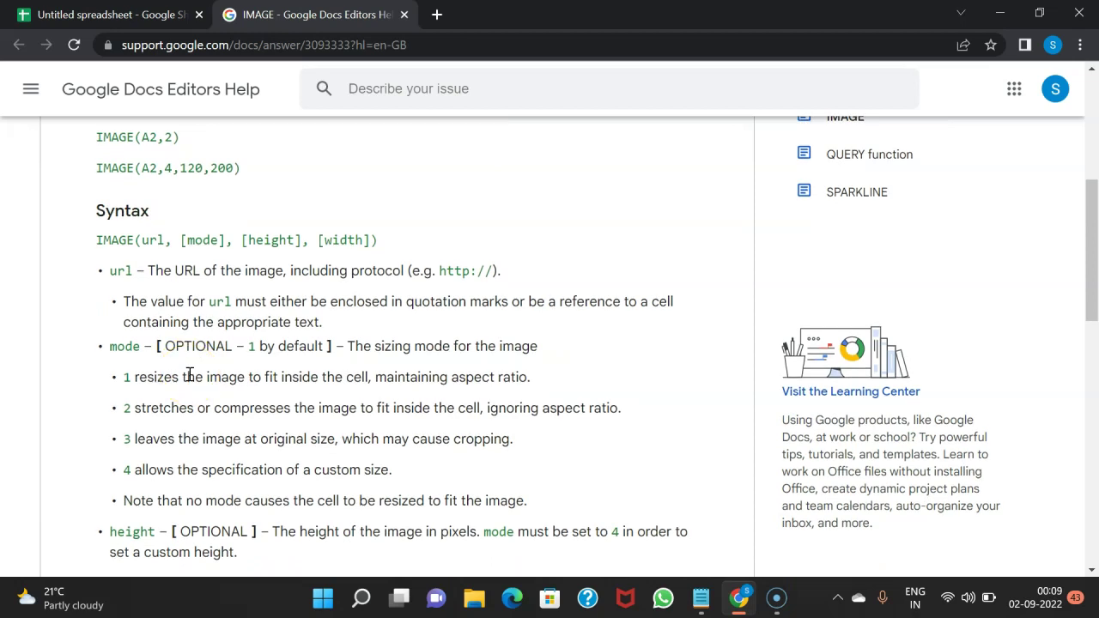
Step: Search for the cricketer in a new private window and open his Wikipedia article
key(ctrl+shift+n)
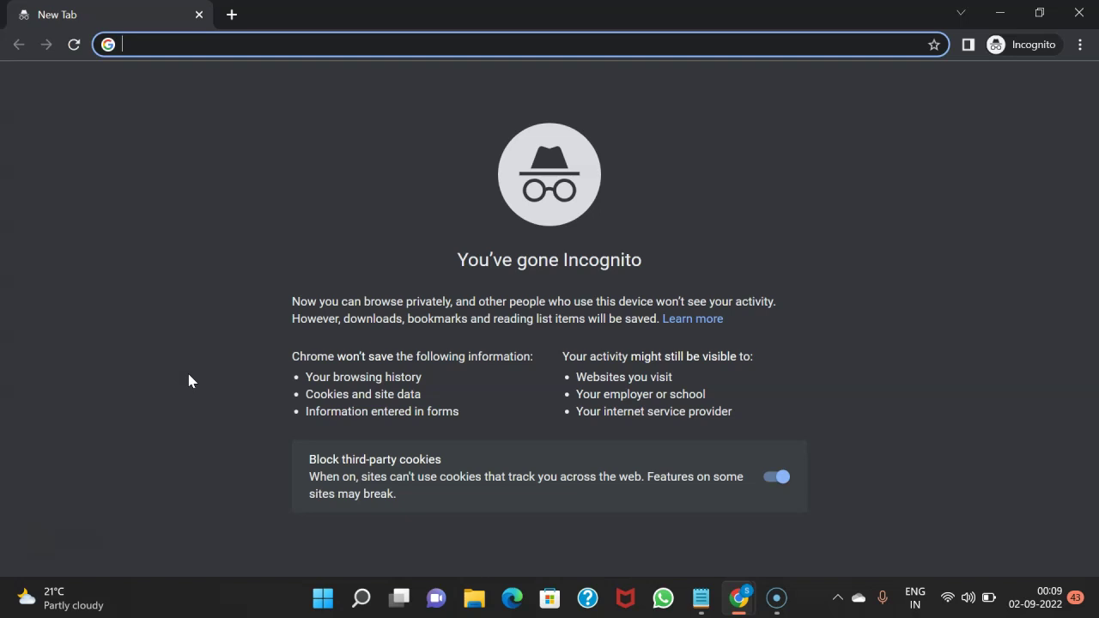
text(virat kohli)
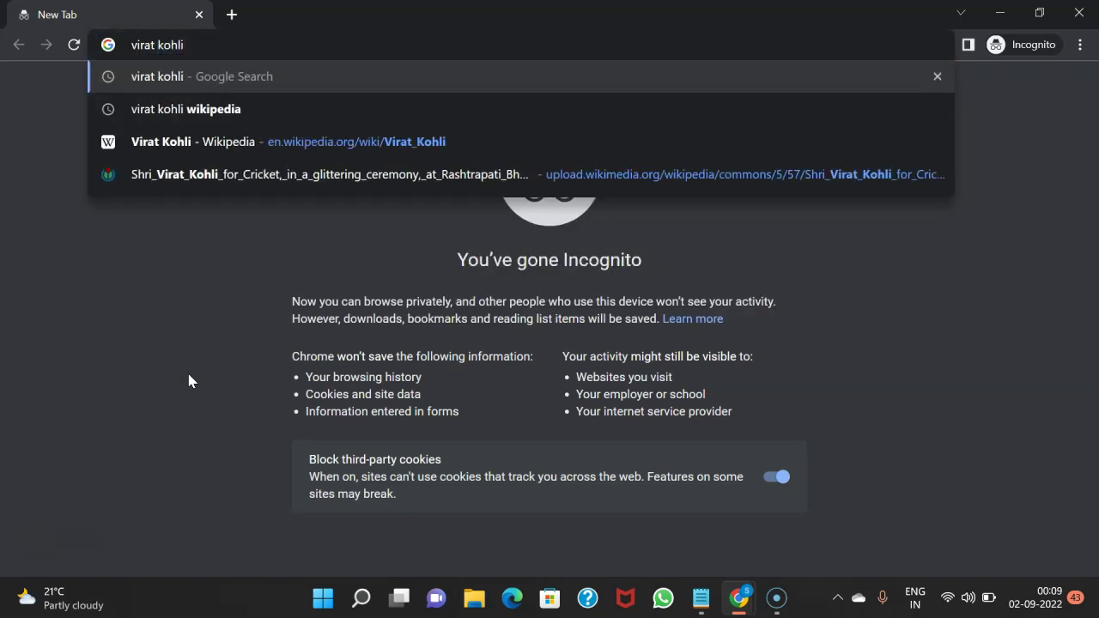
key(Down)
key(Return)
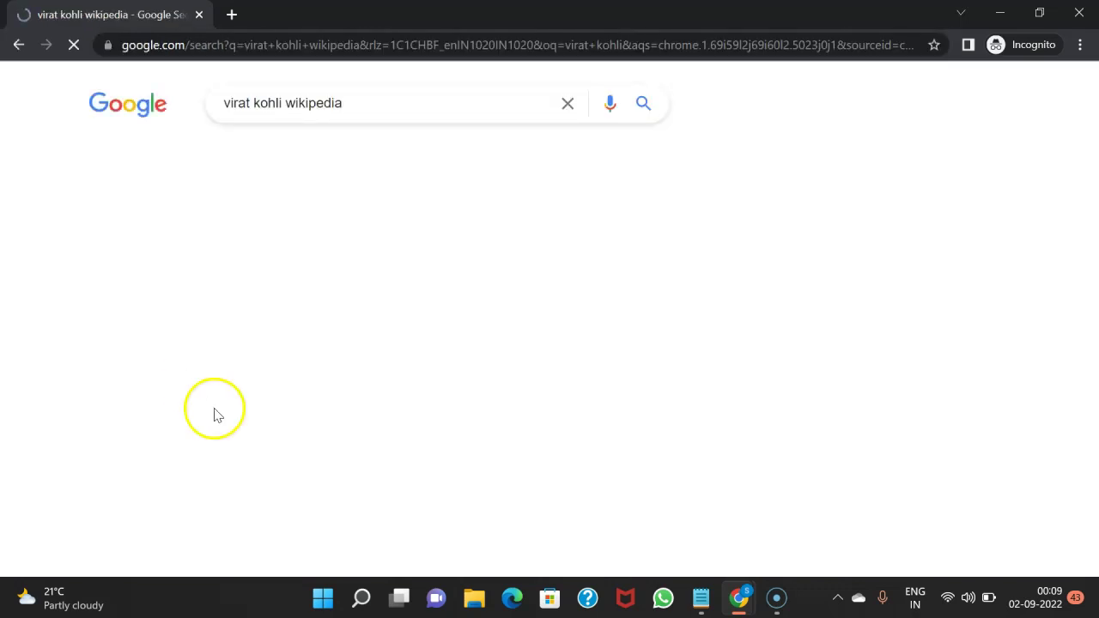
click(211, 251)
scroll(773, 360, down, 1)
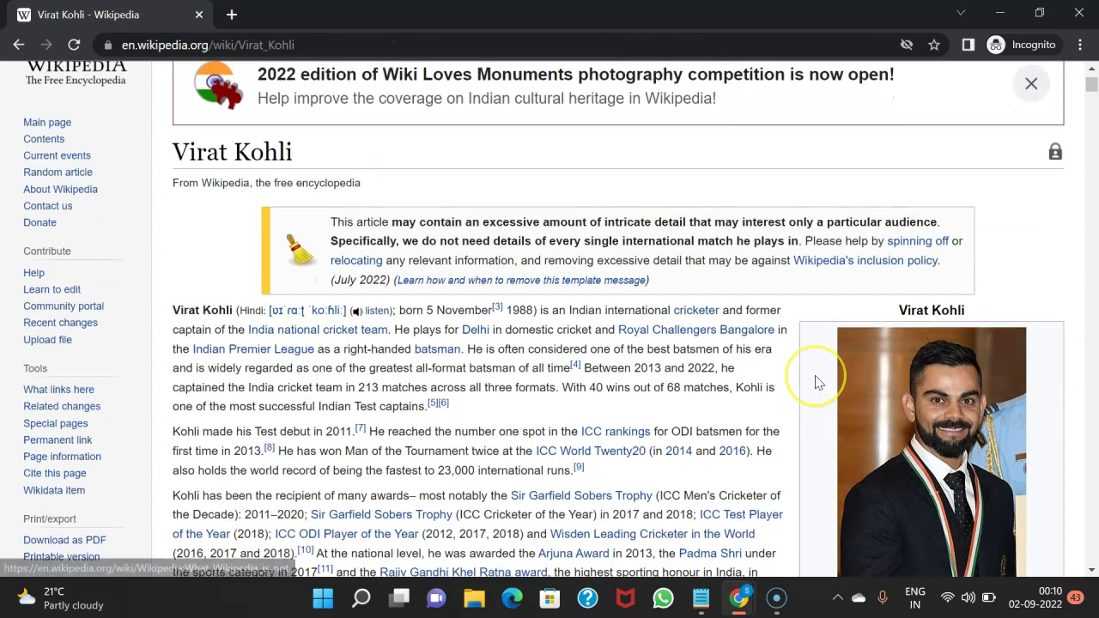
scroll(811, 381, down, 3)
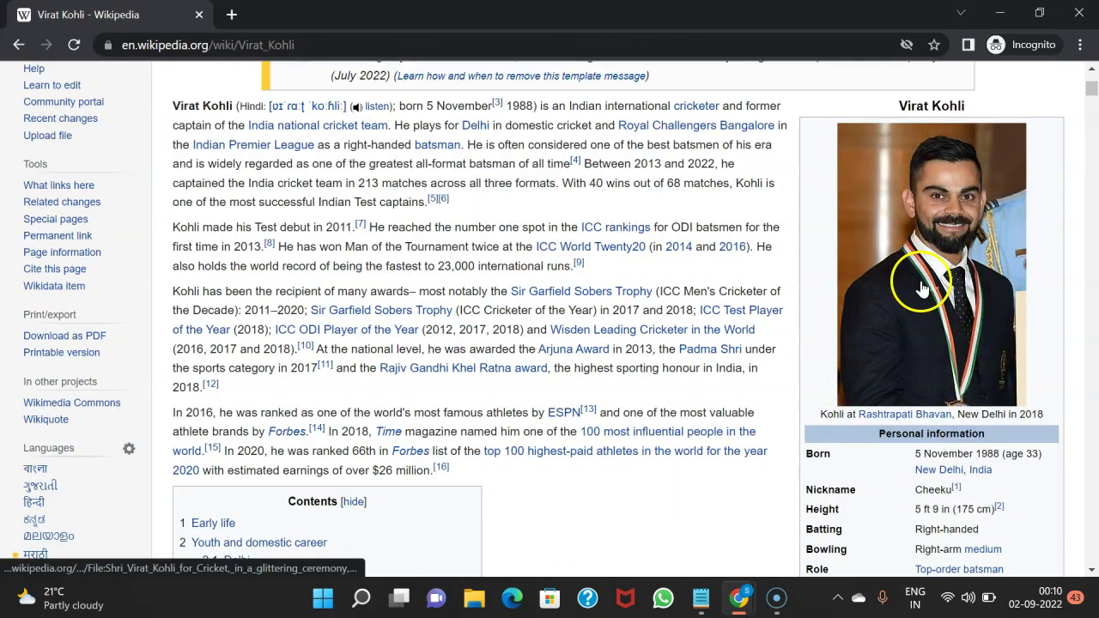
Step: Open the infobox photo at full size, copy its address, and minimize the window
click(914, 279)
click(535, 220)
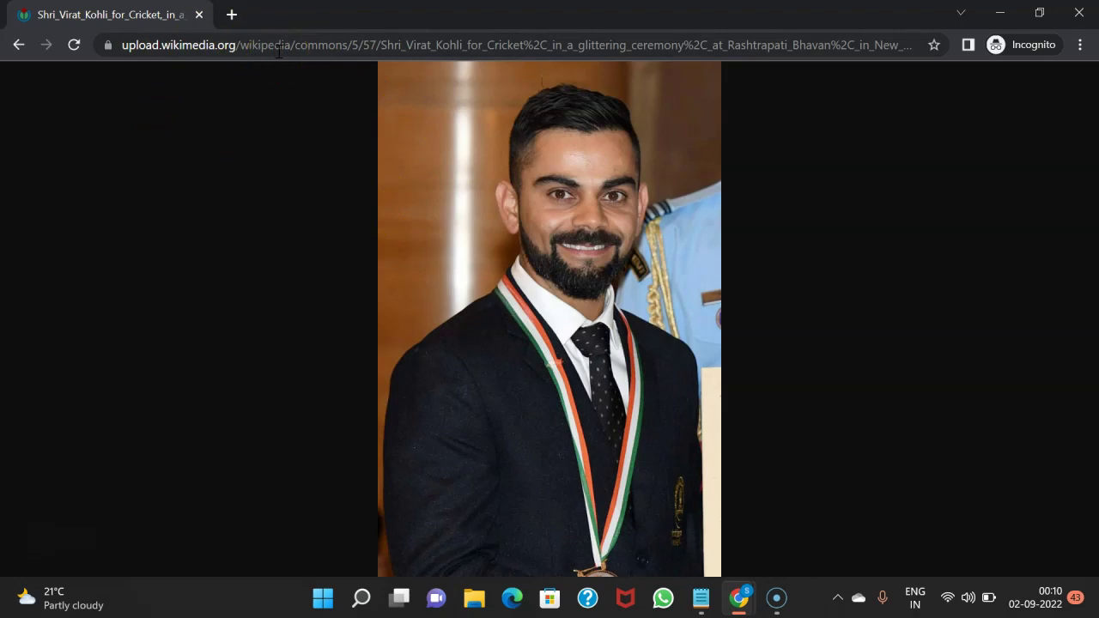
click(278, 47)
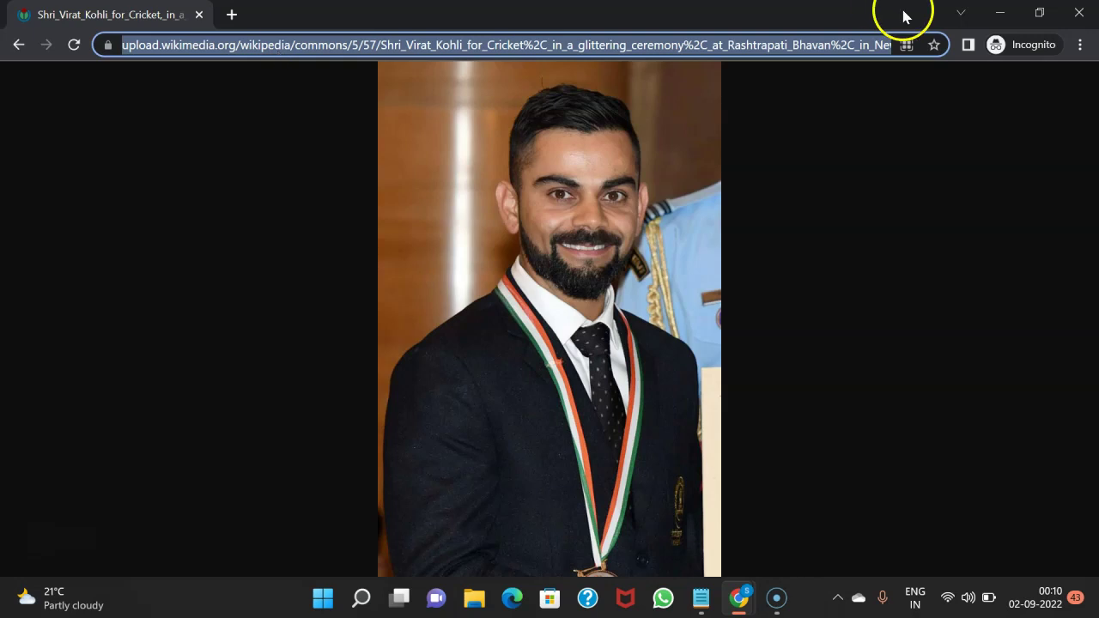
click(996, 18)
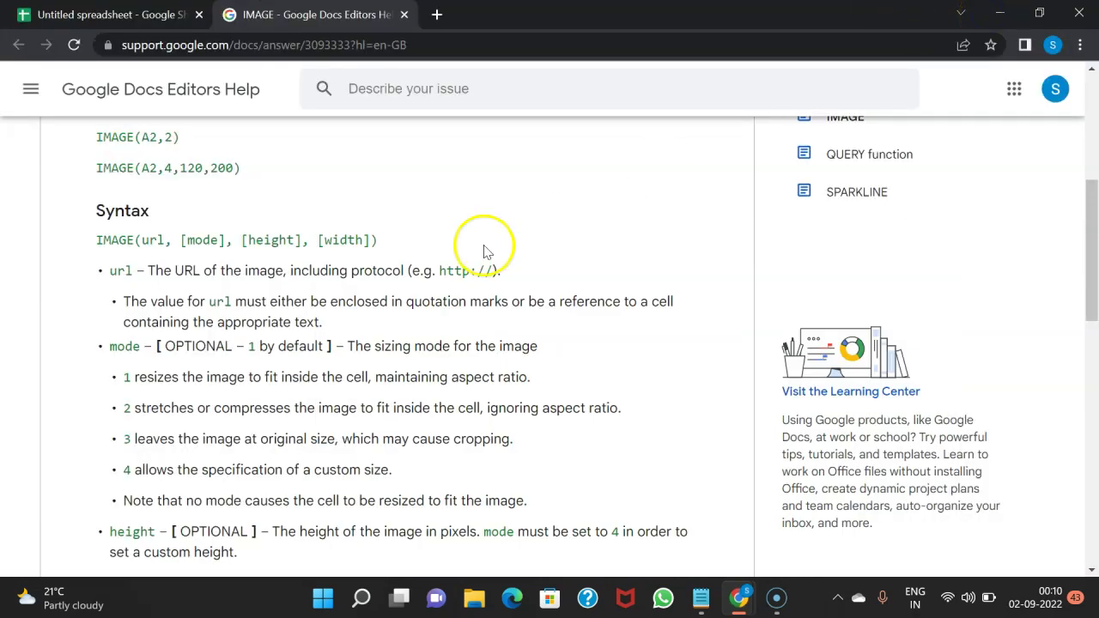
Step: Complete B6's formula with the pasted Wikimedia .JPG address in quotes and enter it
click(107, 15)
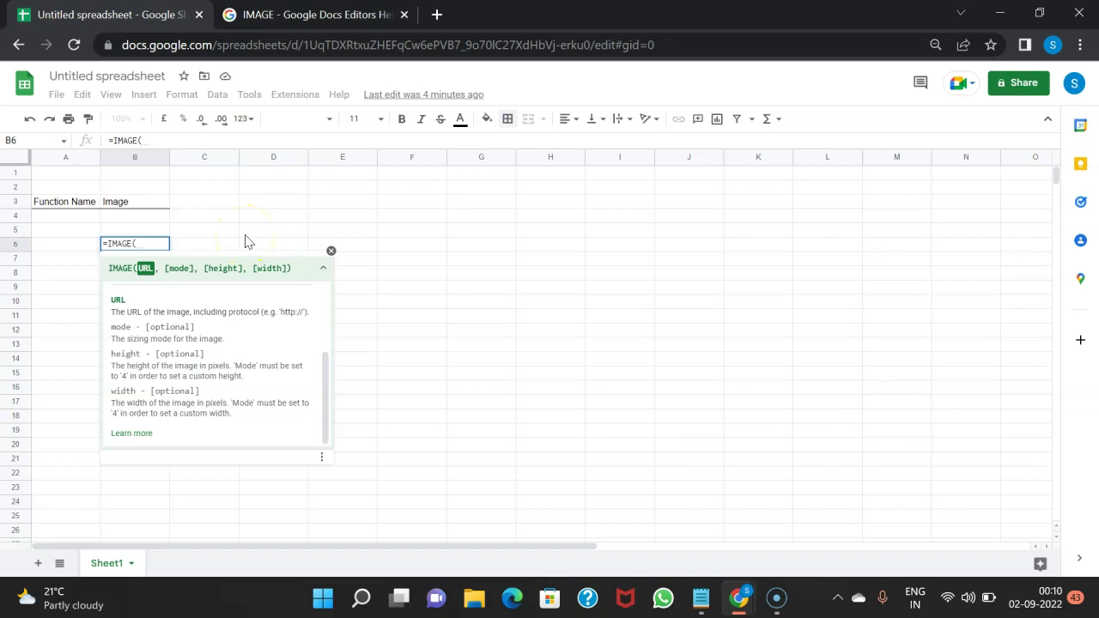
text(")
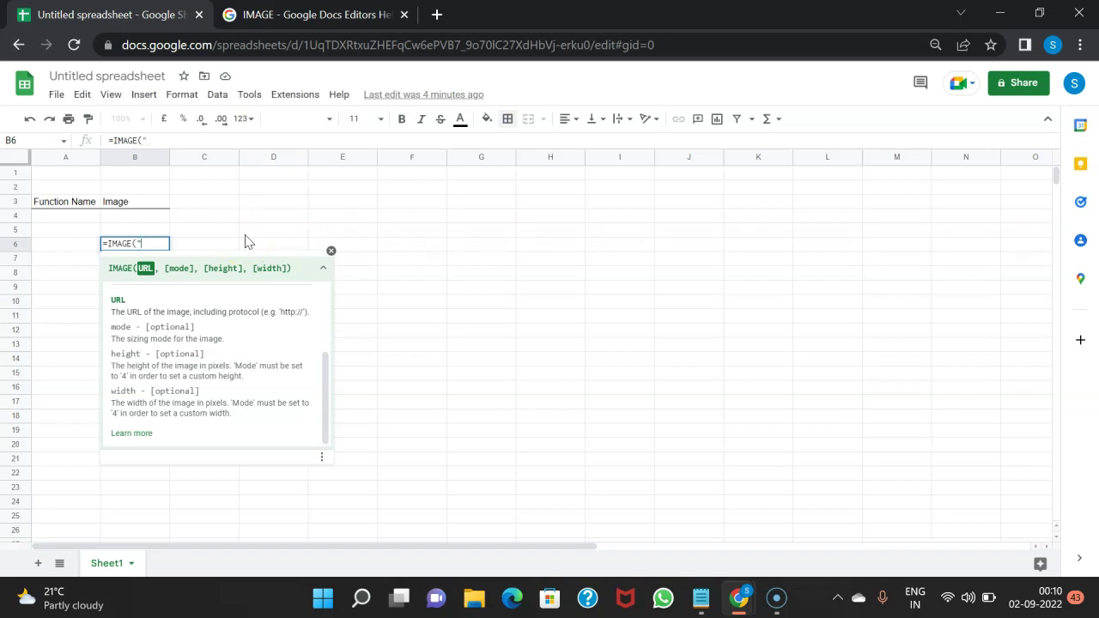
key(ctrl+v)
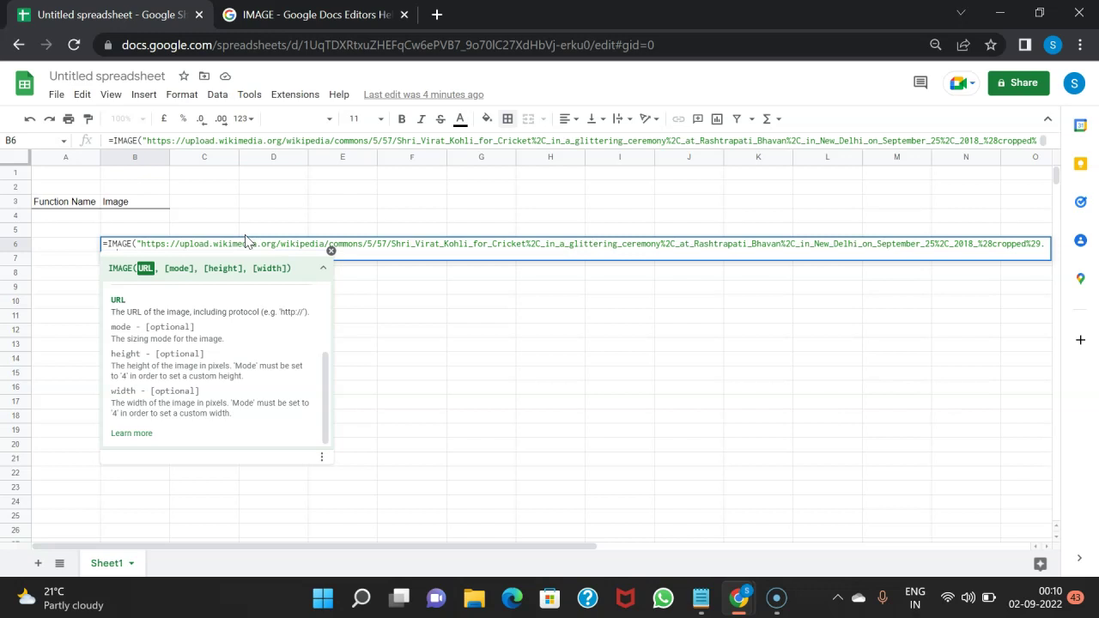
text(")
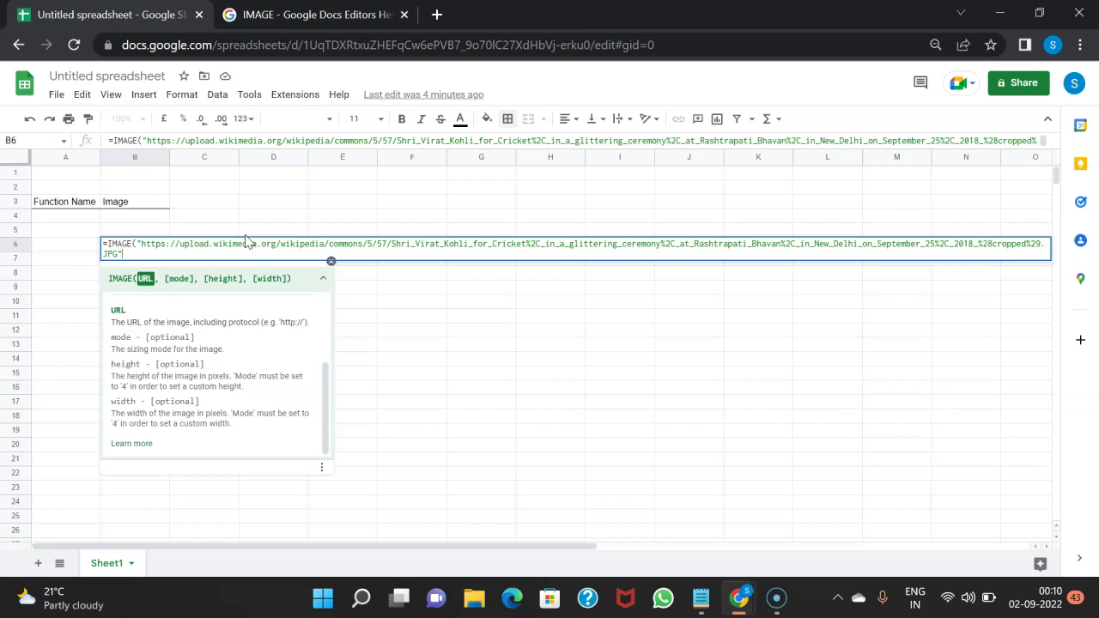
key(Return)
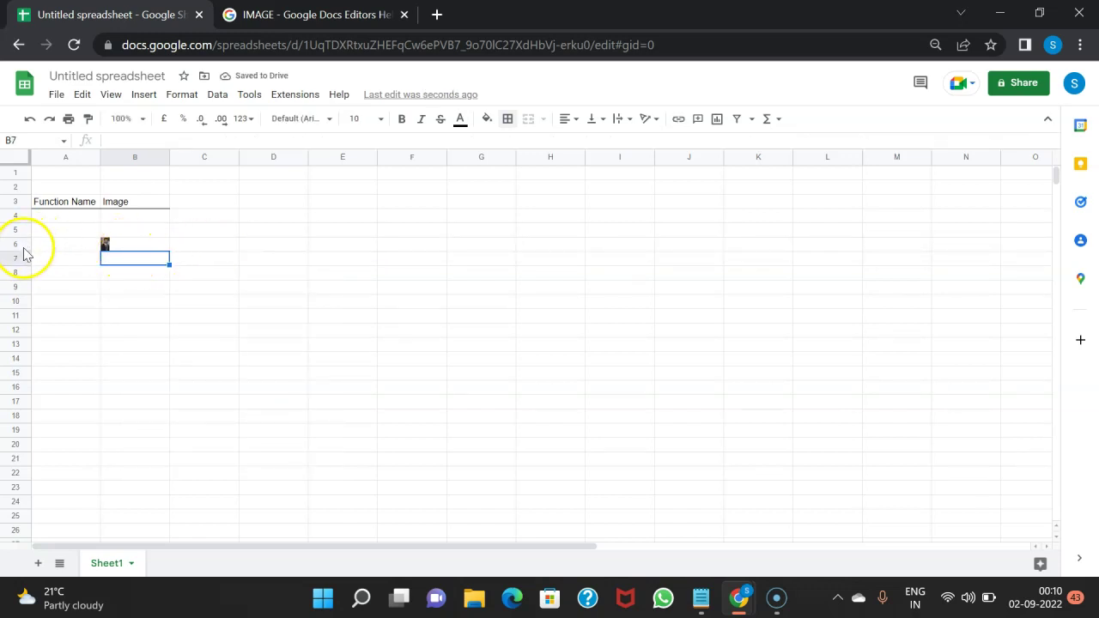
Step: Drag row 6's lower border down so the B6 photo displays larger
drag(23, 249, 23, 249)
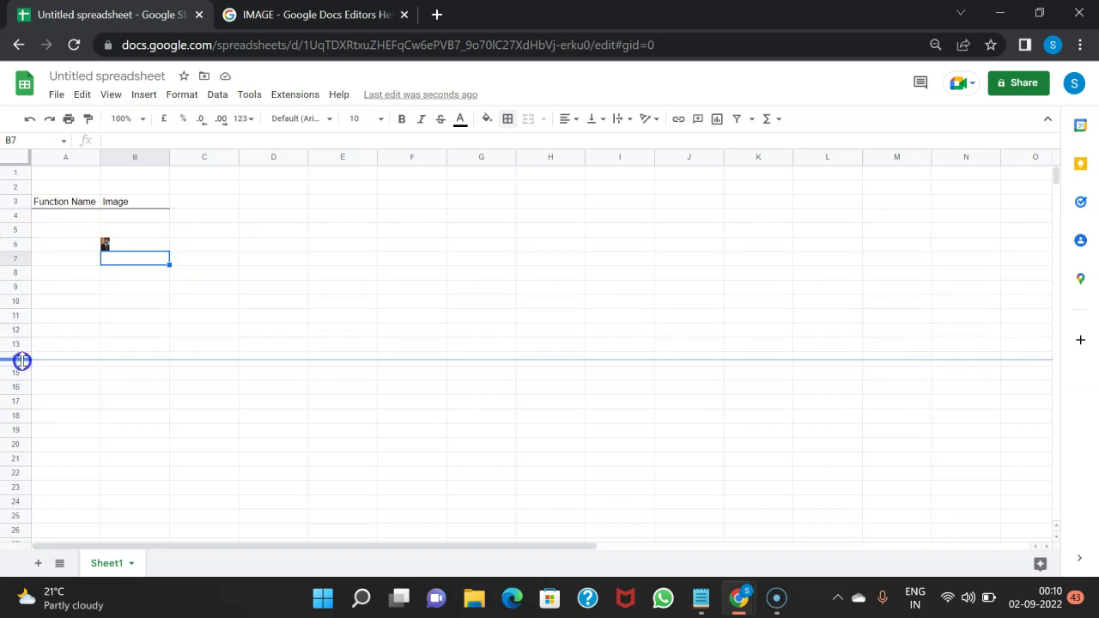
drag(23, 330, 23, 366)
click(158, 329)
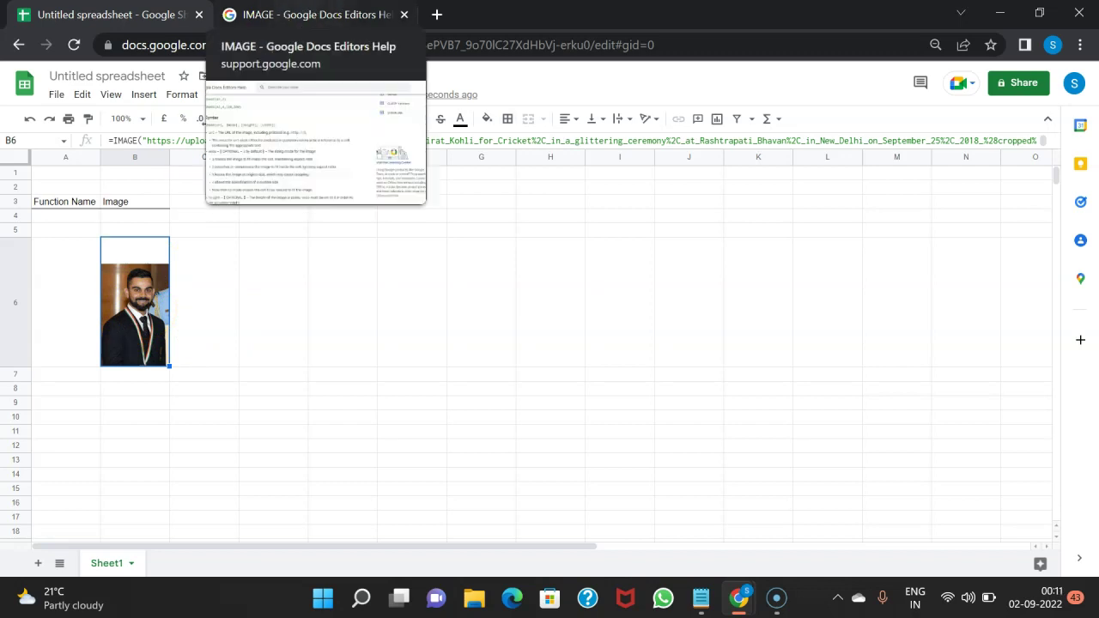
click(284, 15)
scroll(336, 300, down, 1)
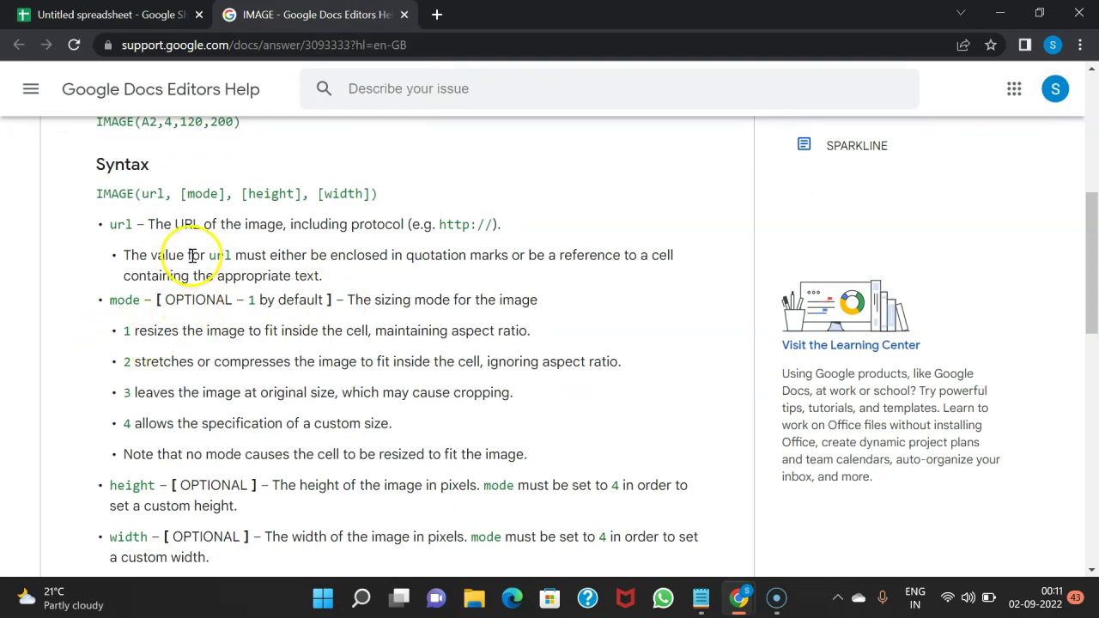
drag(143, 194, 222, 197)
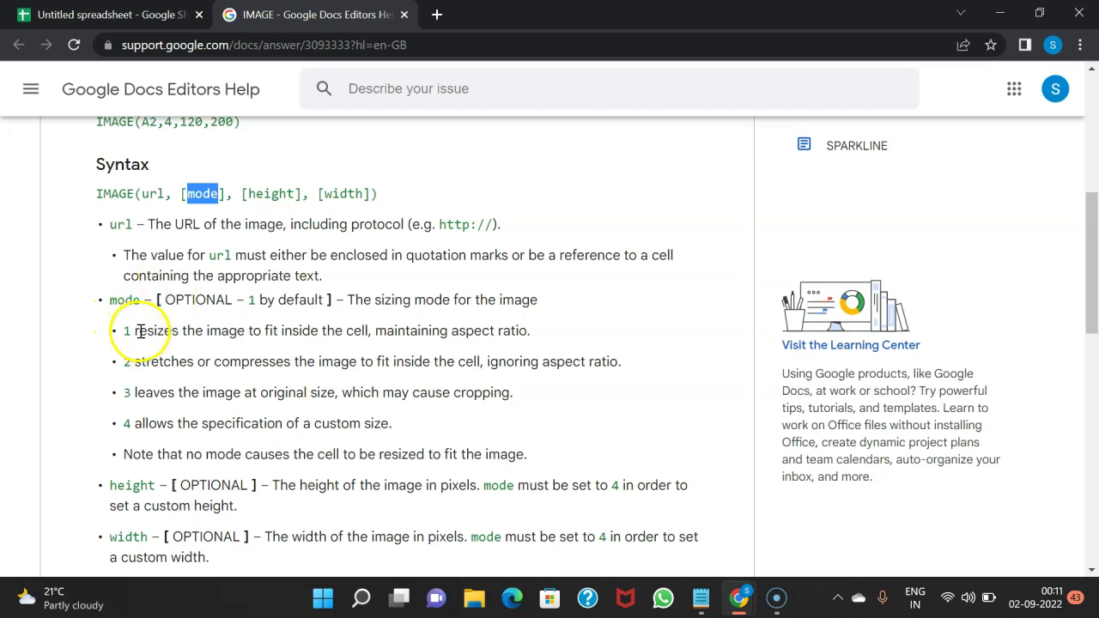
drag(135, 331, 384, 331)
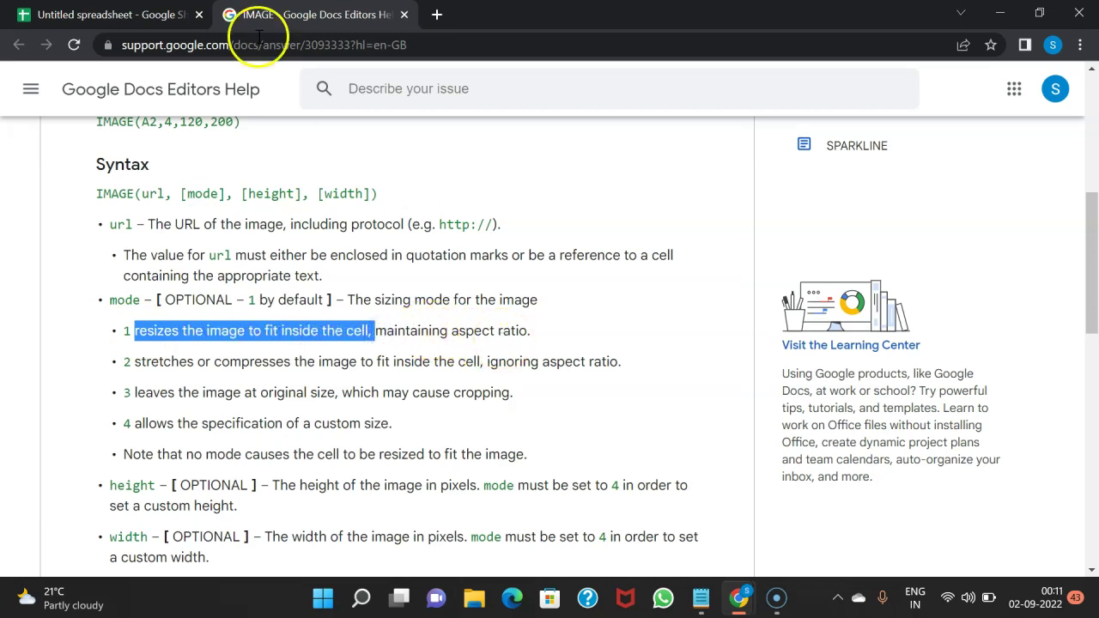
click(171, 9)
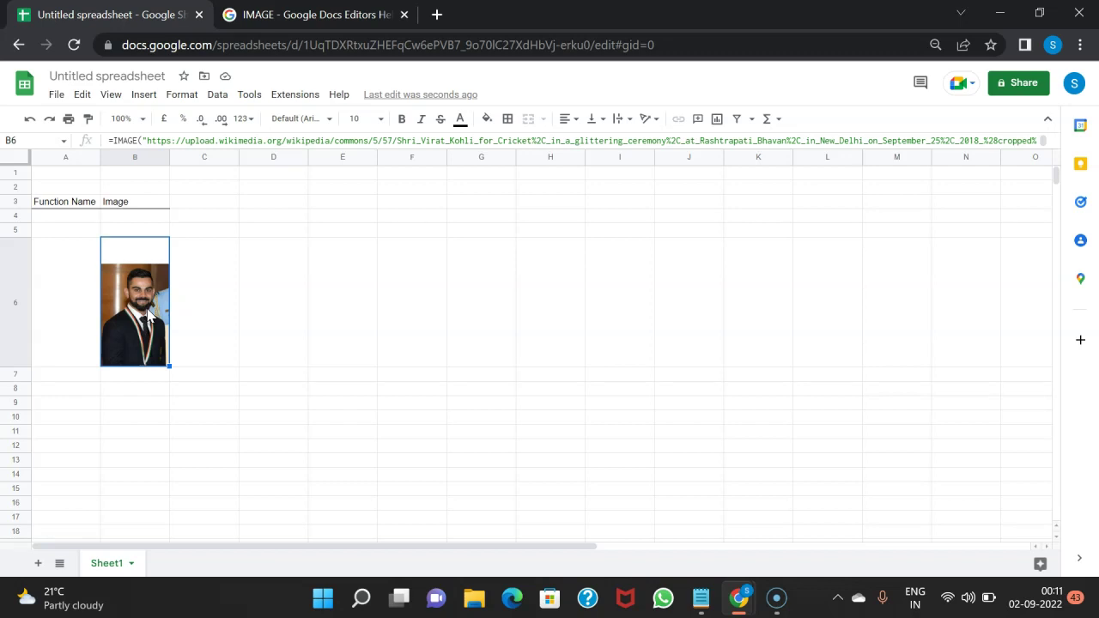
Step: Add sizing mode 1 after the address in B6's IMAGE formula
double_click(147, 314)
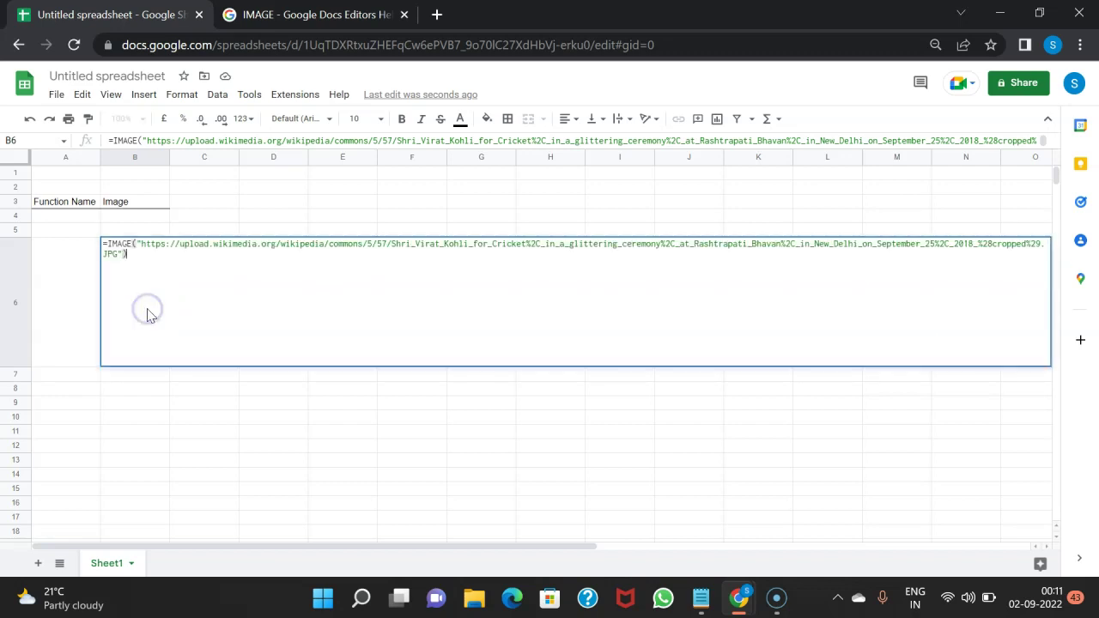
click(125, 255)
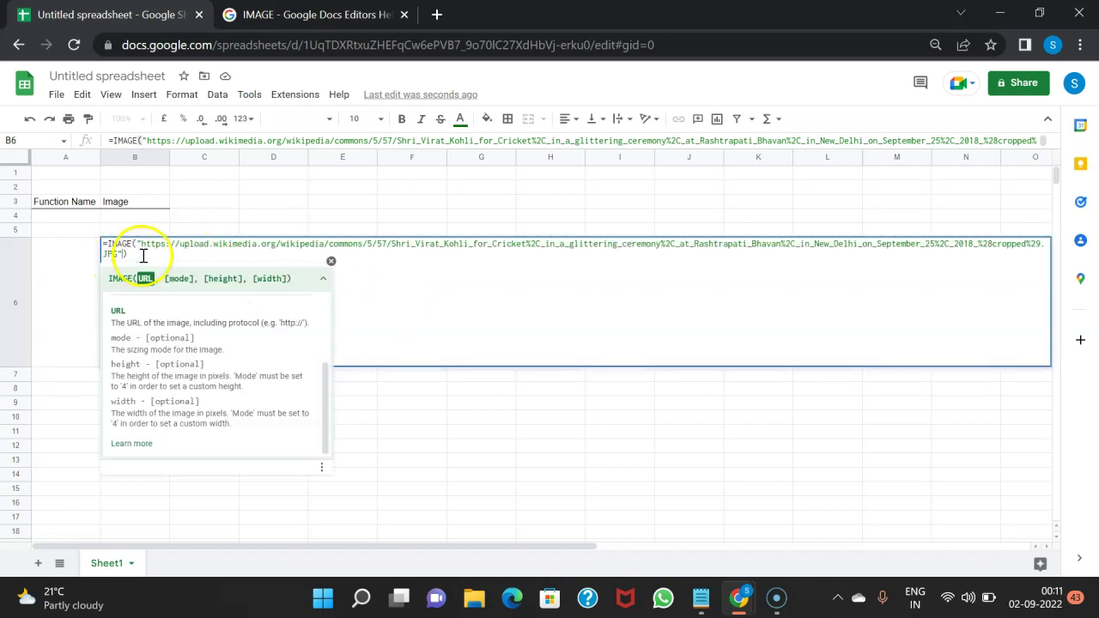
text(,)
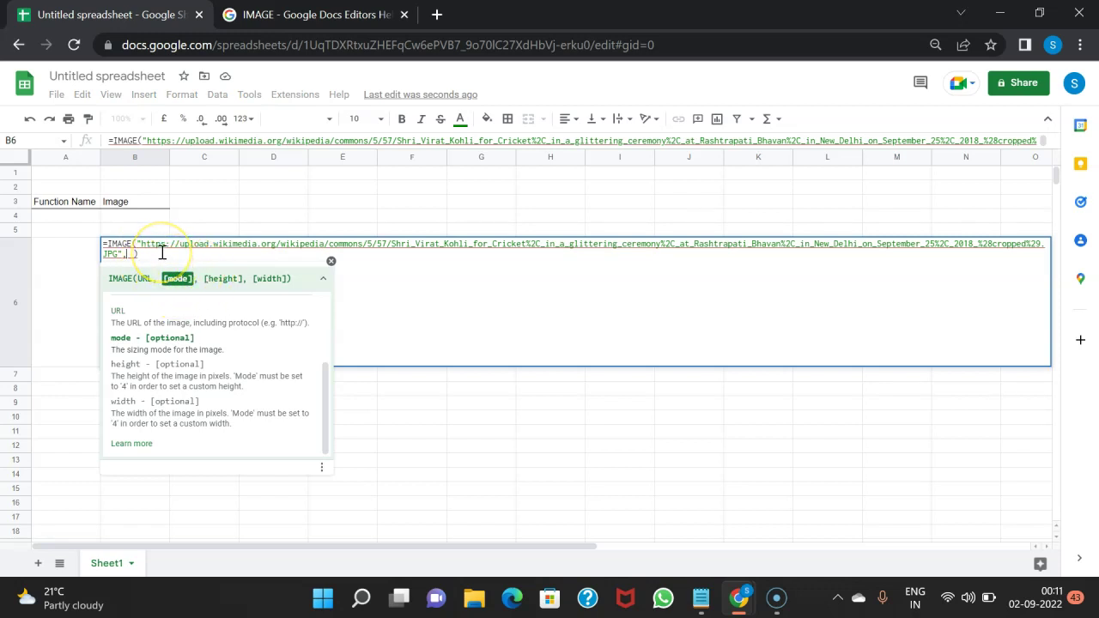
text(1)
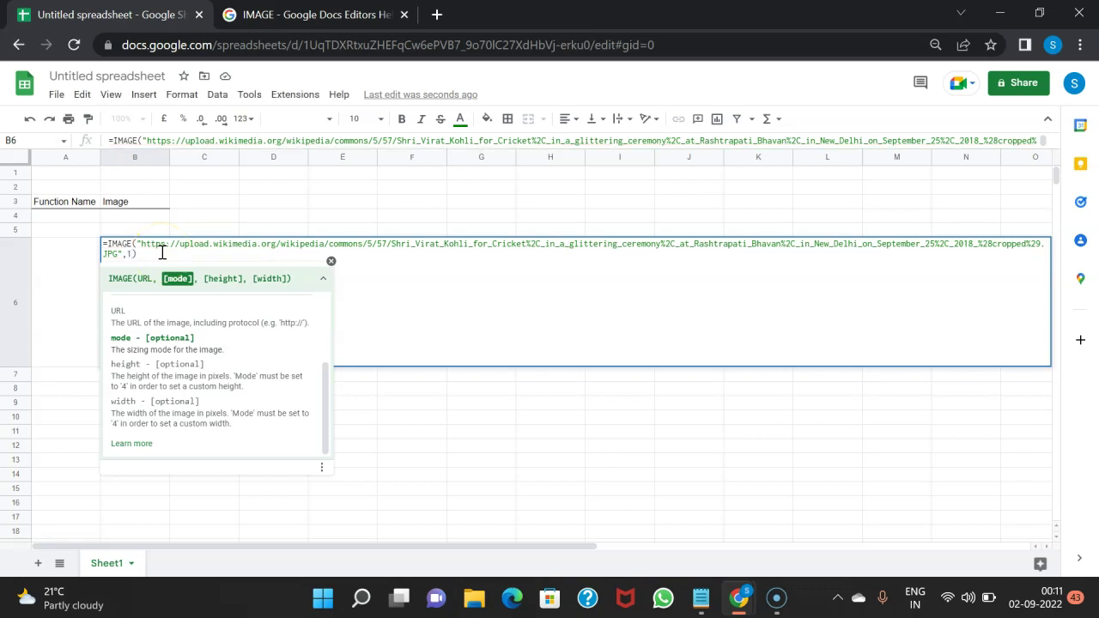
key(Return)
click(142, 305)
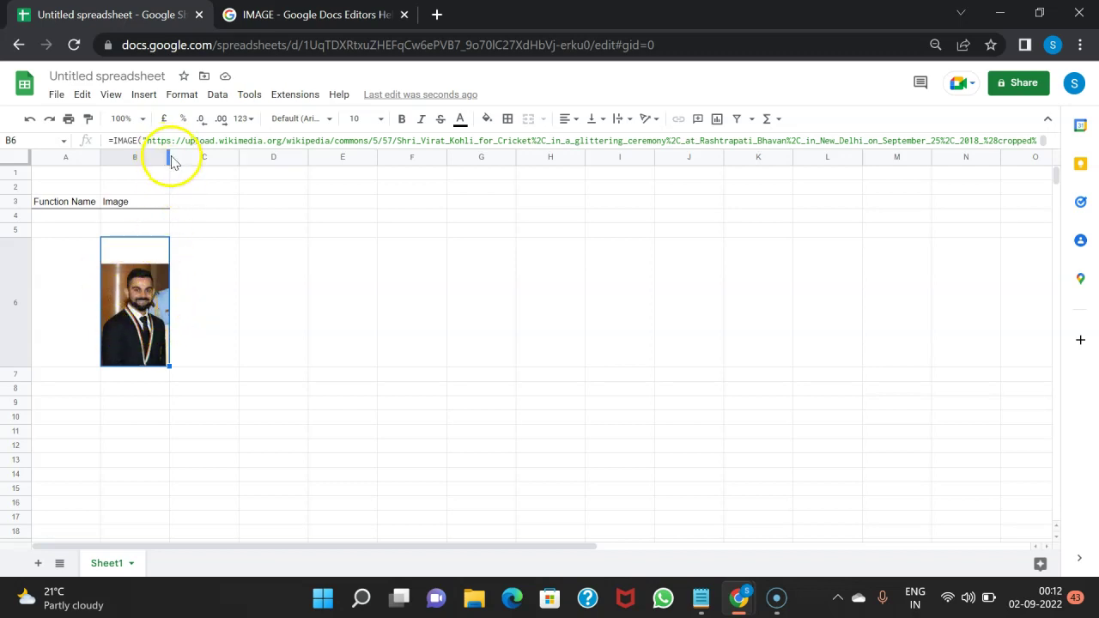
Step: Widen column B well to the right, then return to the IMAGE help page
drag(169, 155, 315, 156)
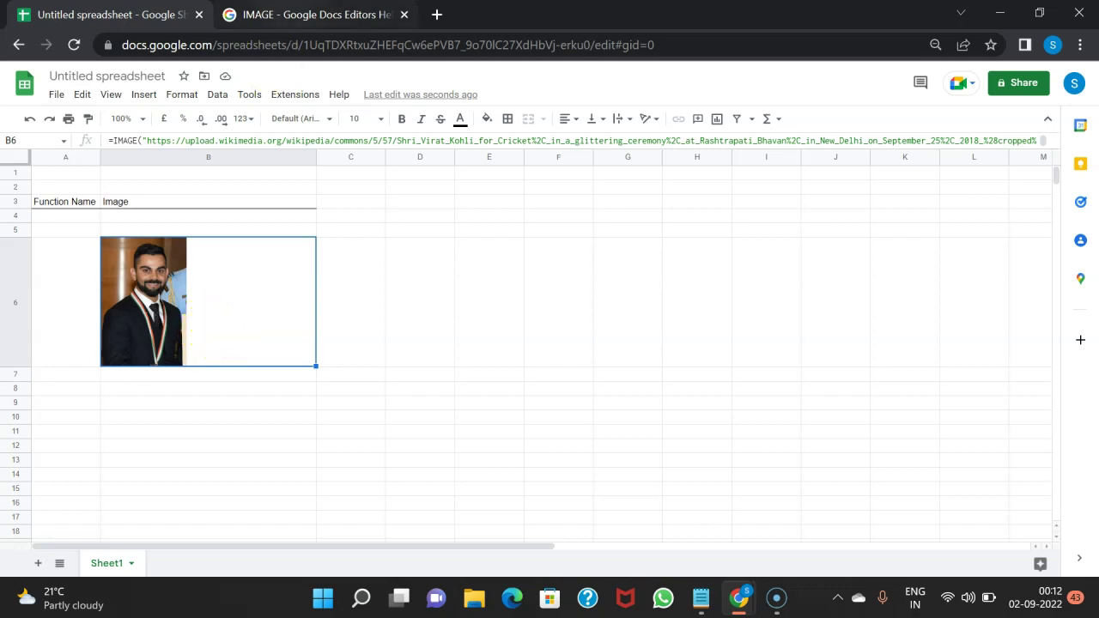
click(291, 14)
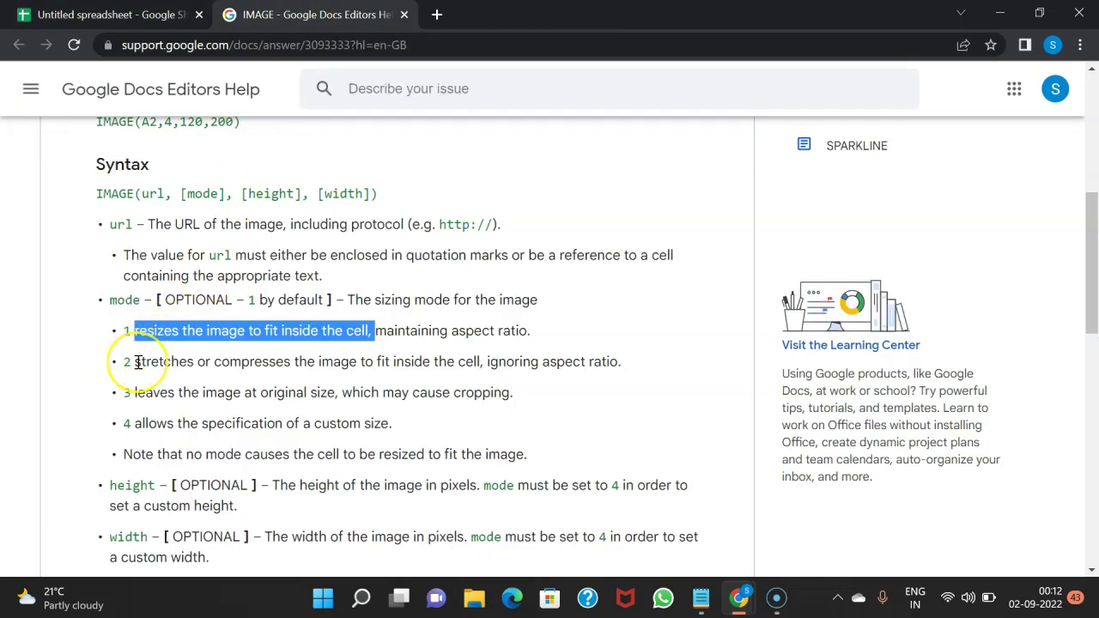
Step: Highlight the mode 2 description, which stretches images ignoring aspect ratio
drag(135, 361, 337, 364)
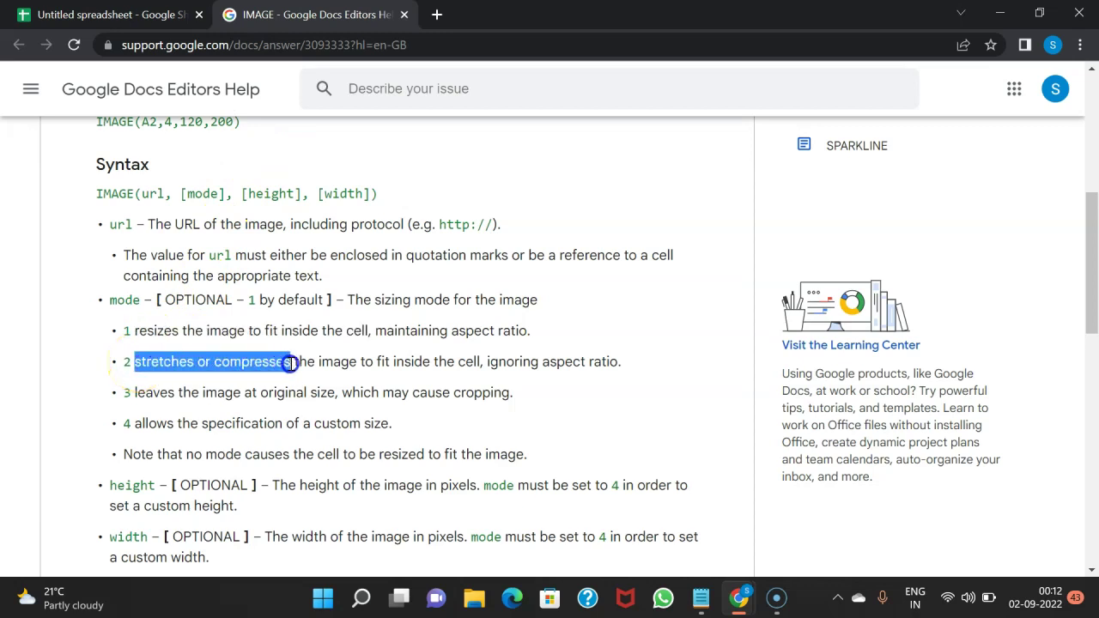
drag(337, 363, 490, 363)
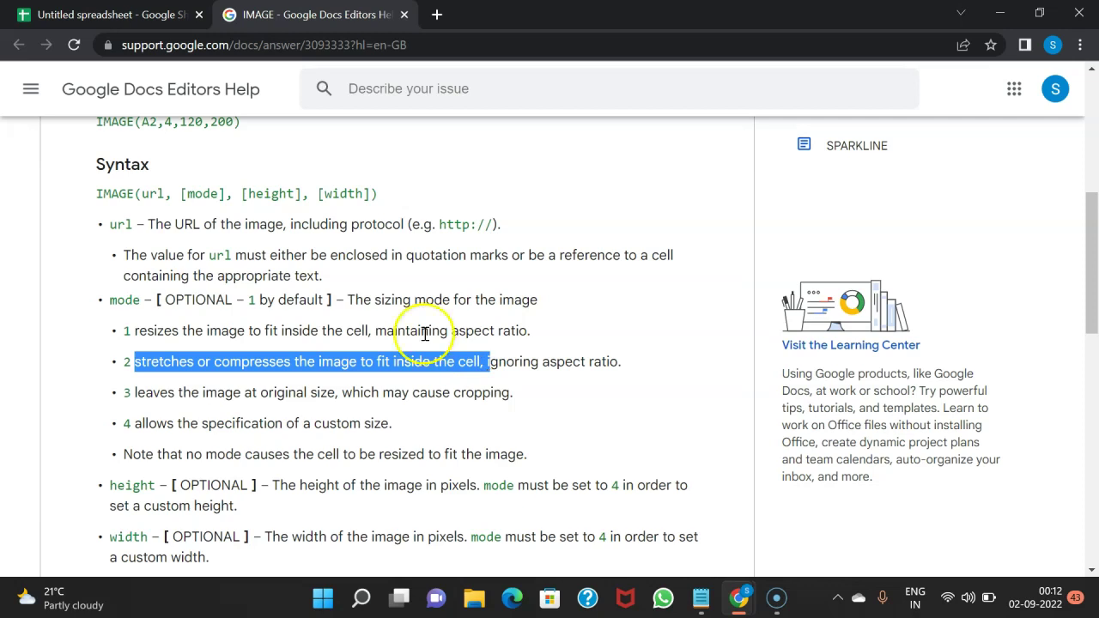
Step: Change B6's IMAGE sizing mode from 1 to 2 so the photo stretches across the cell
click(128, 15)
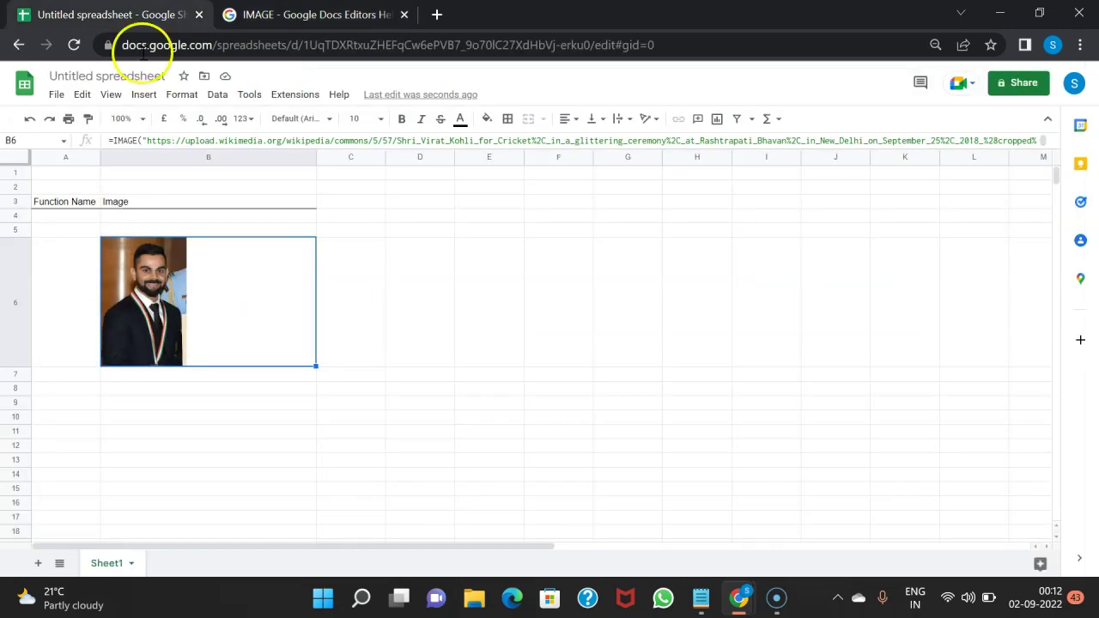
double_click(221, 292)
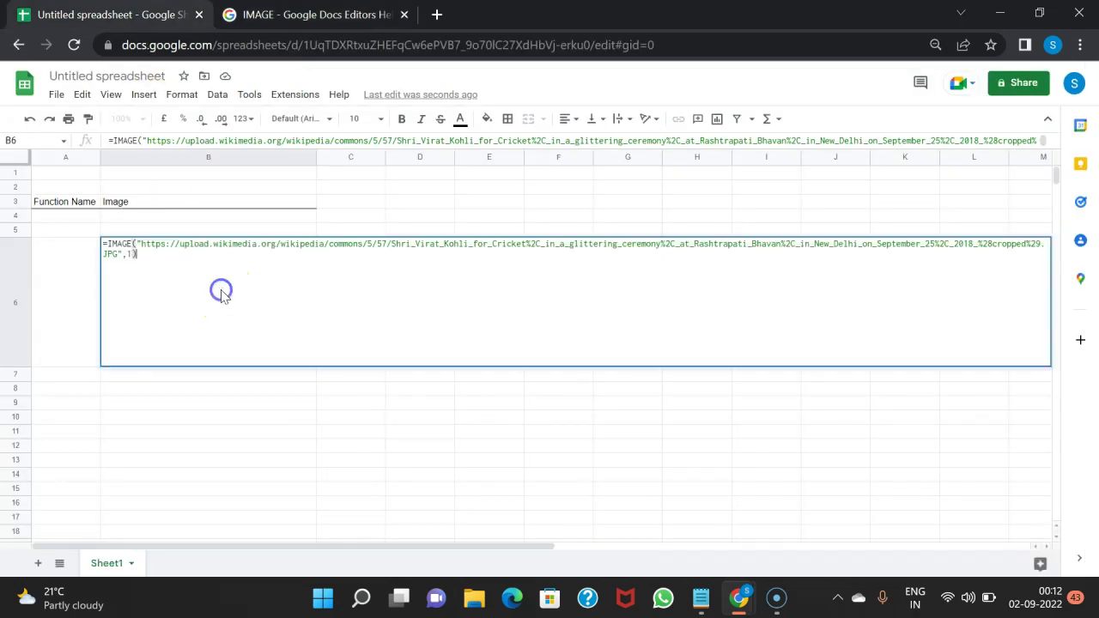
click(133, 255)
key(BackSpace)
text(2)
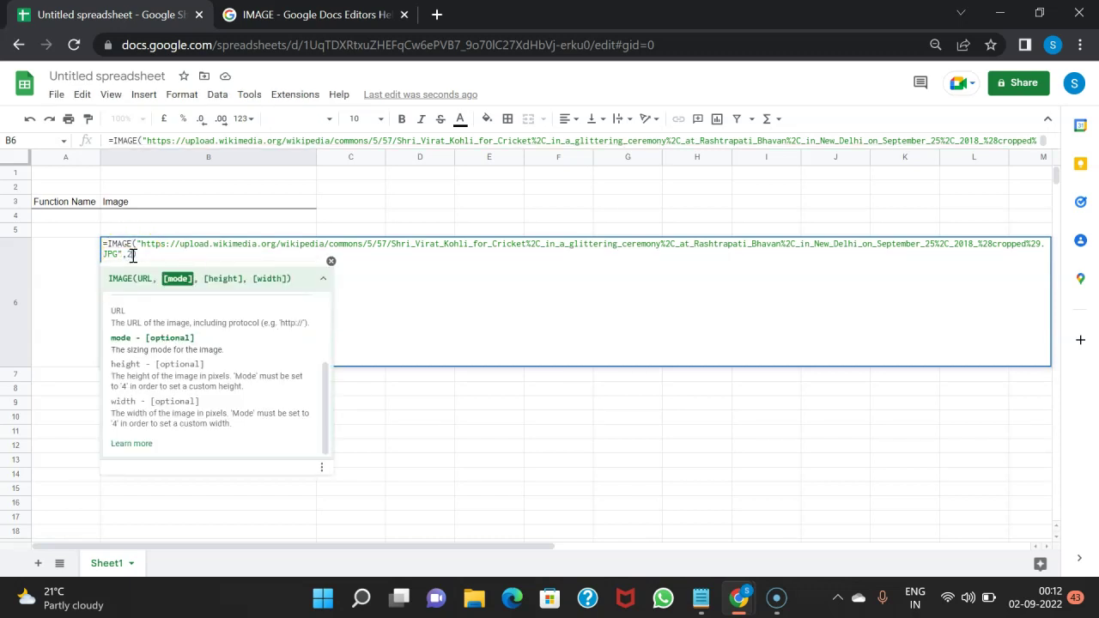
key(Return)
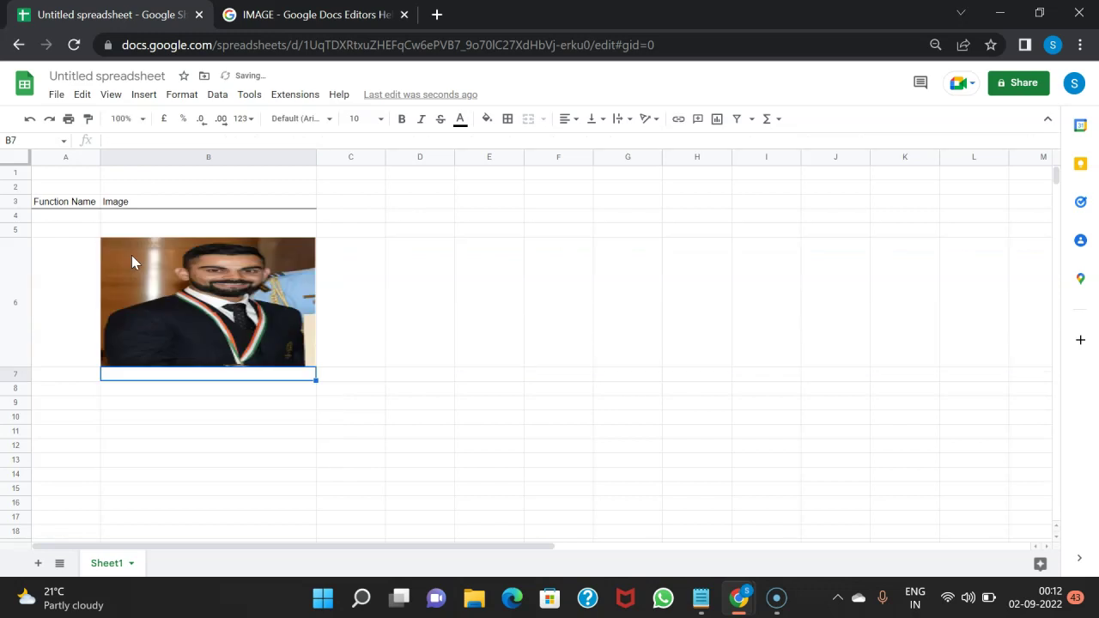
click(200, 299)
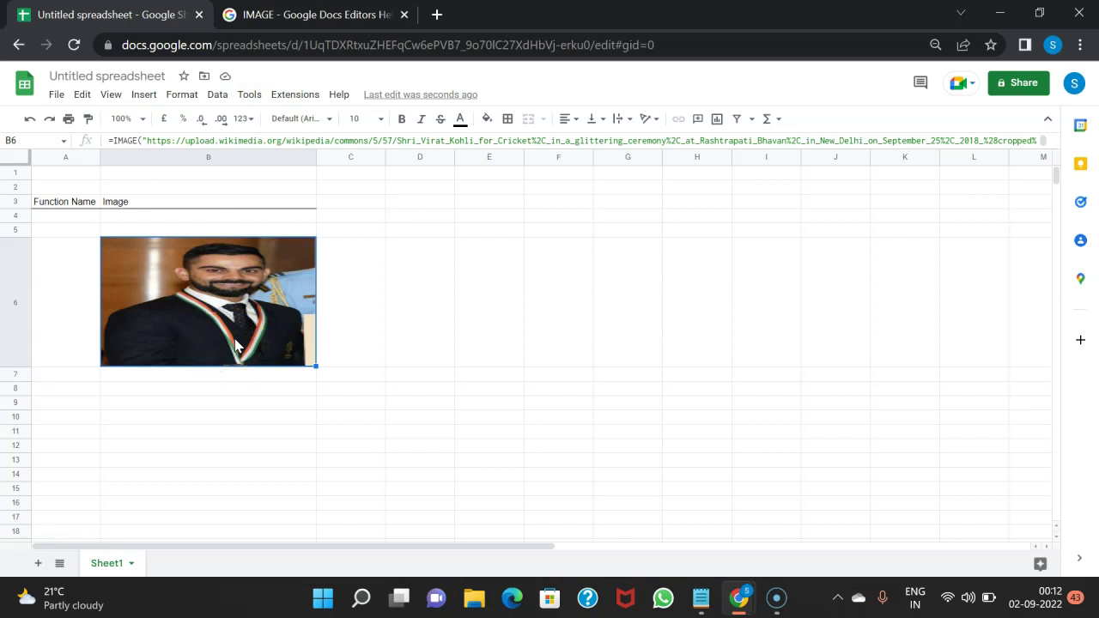
click(309, 15)
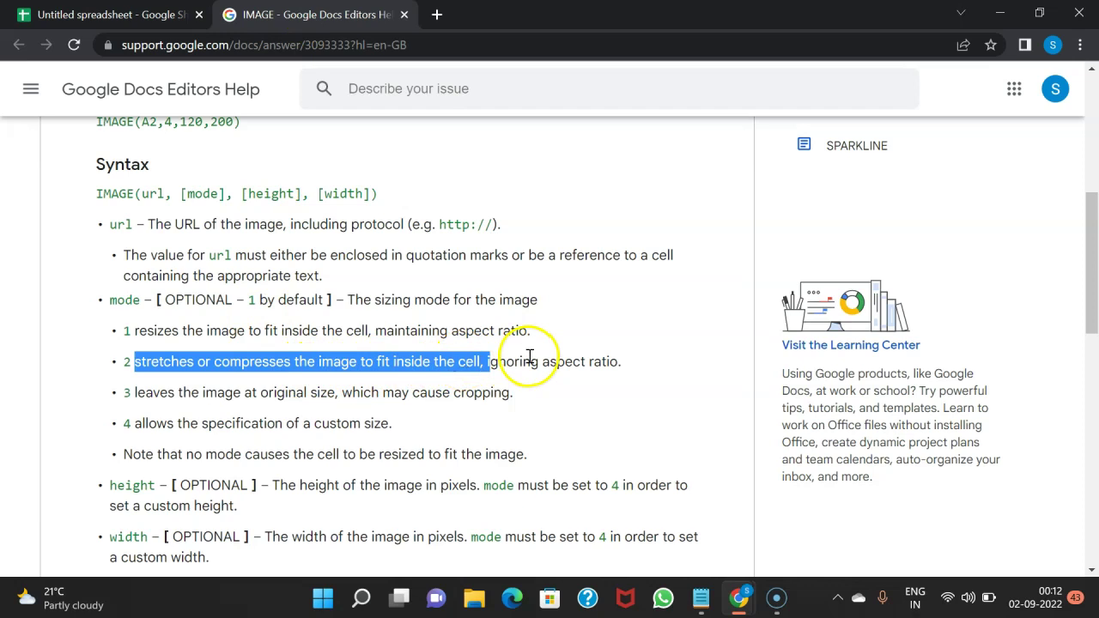
Step: Widen column B and make row 6 much taller to enlarge the stretched photo in B6
click(155, 11)
click(213, 326)
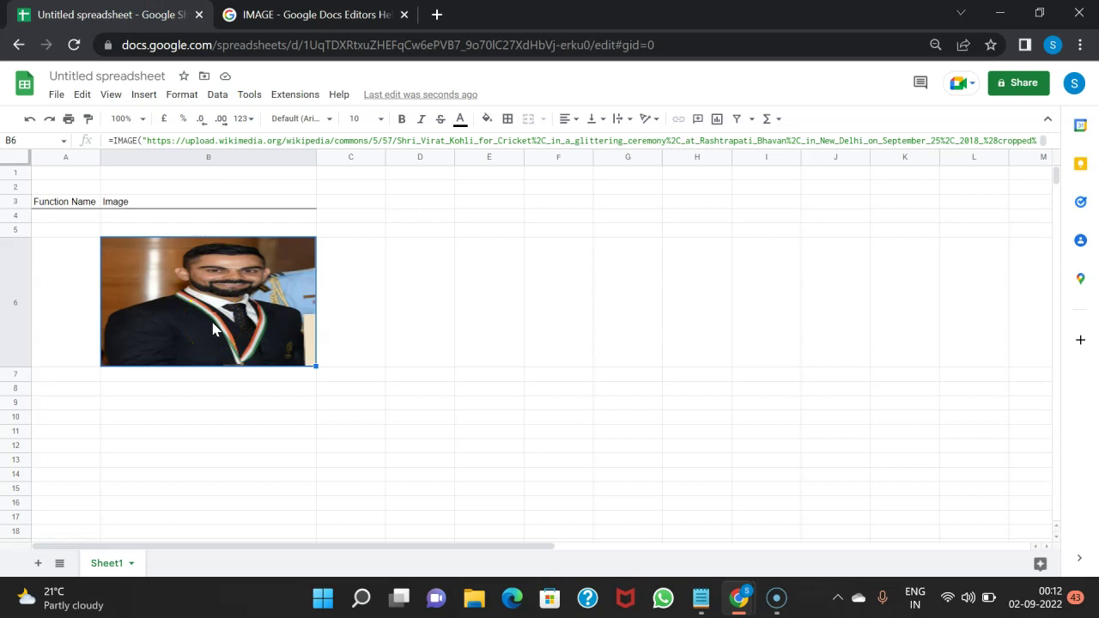
drag(311, 159, 515, 194)
click(244, 292)
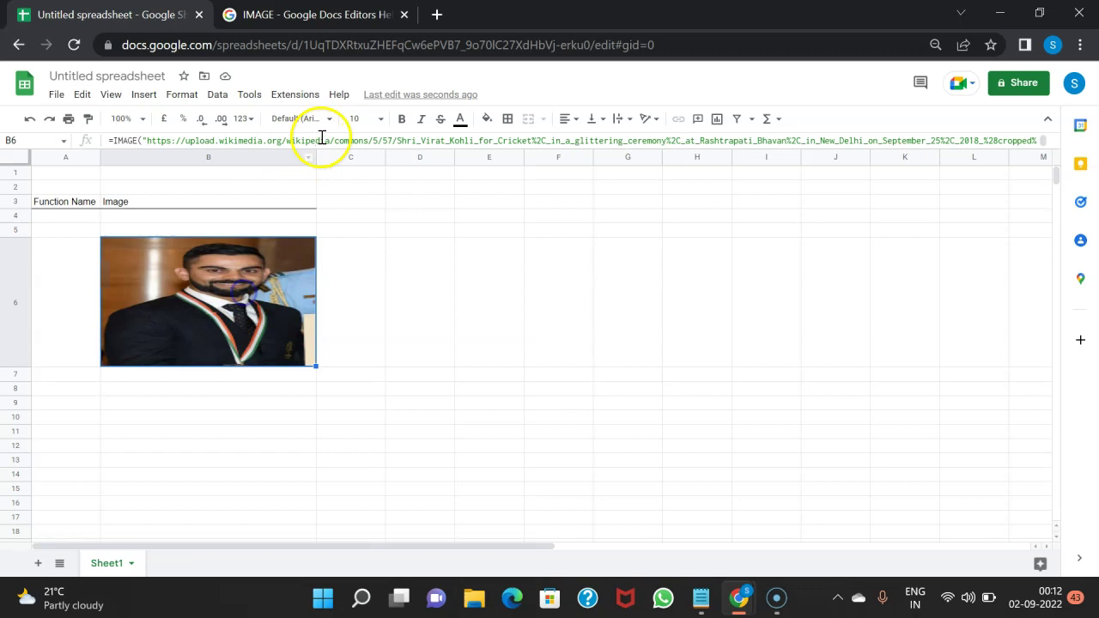
drag(315, 157, 436, 157)
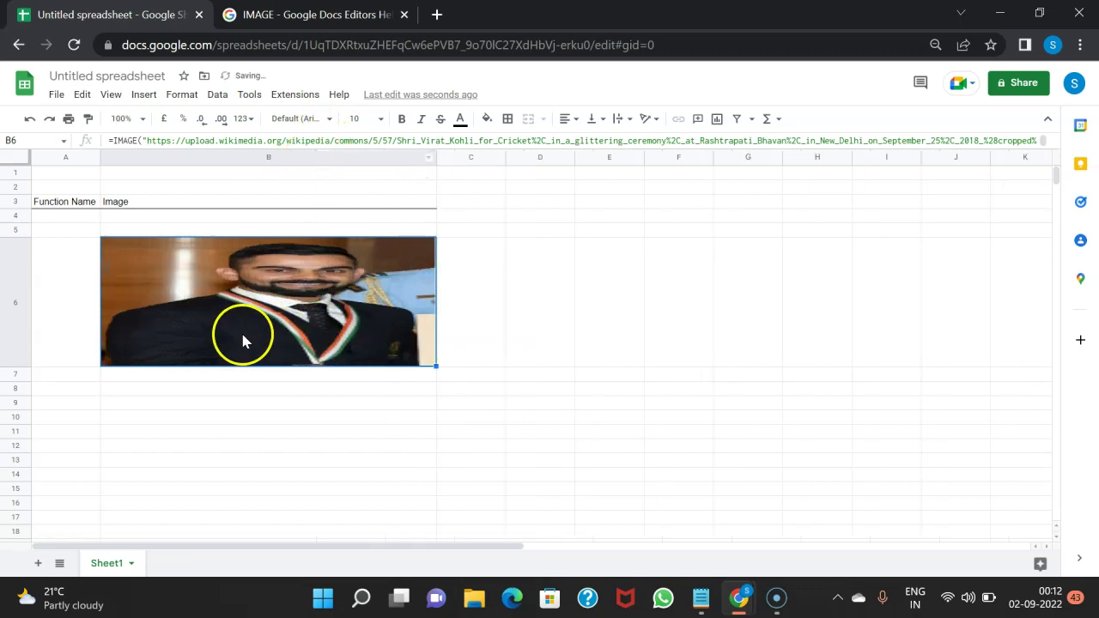
drag(23, 366, 8, 528)
scroll(246, 392, down, 1)
click(252, 385)
click(226, 303)
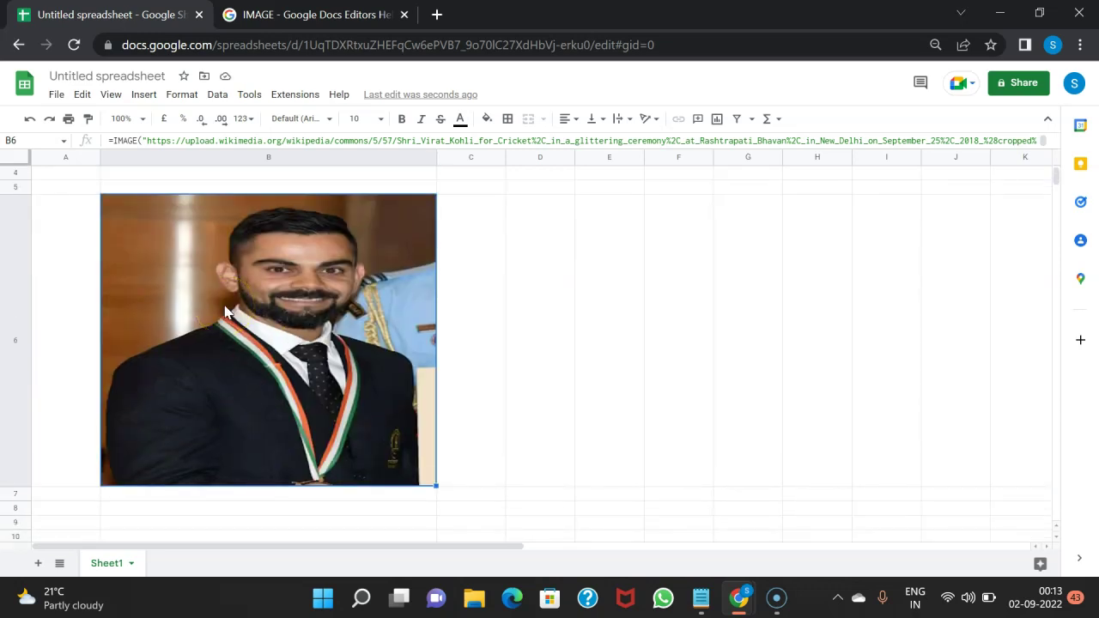
click(309, 14)
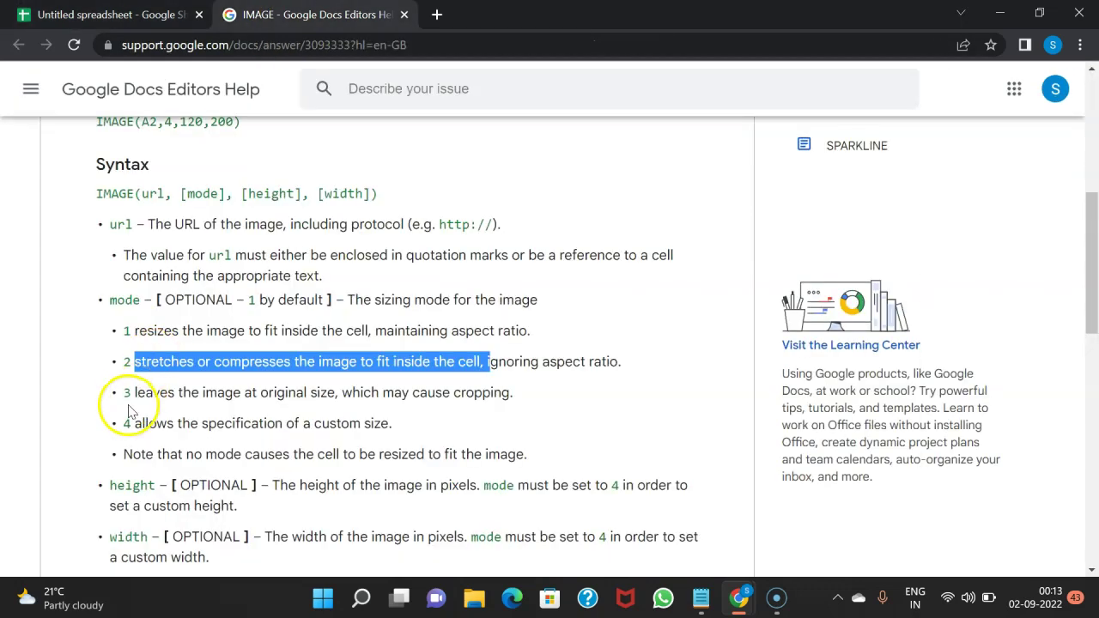
Step: Read the help page's mode 3 description: original size, possibly cropped
drag(134, 392, 503, 393)
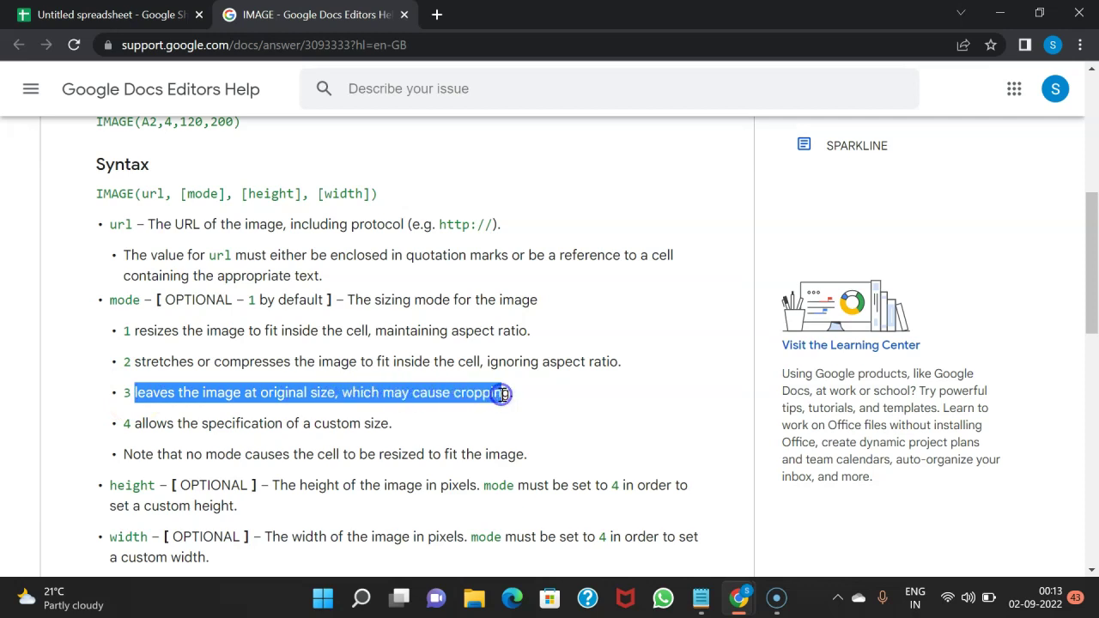
key(ctrl+shift+Tab)
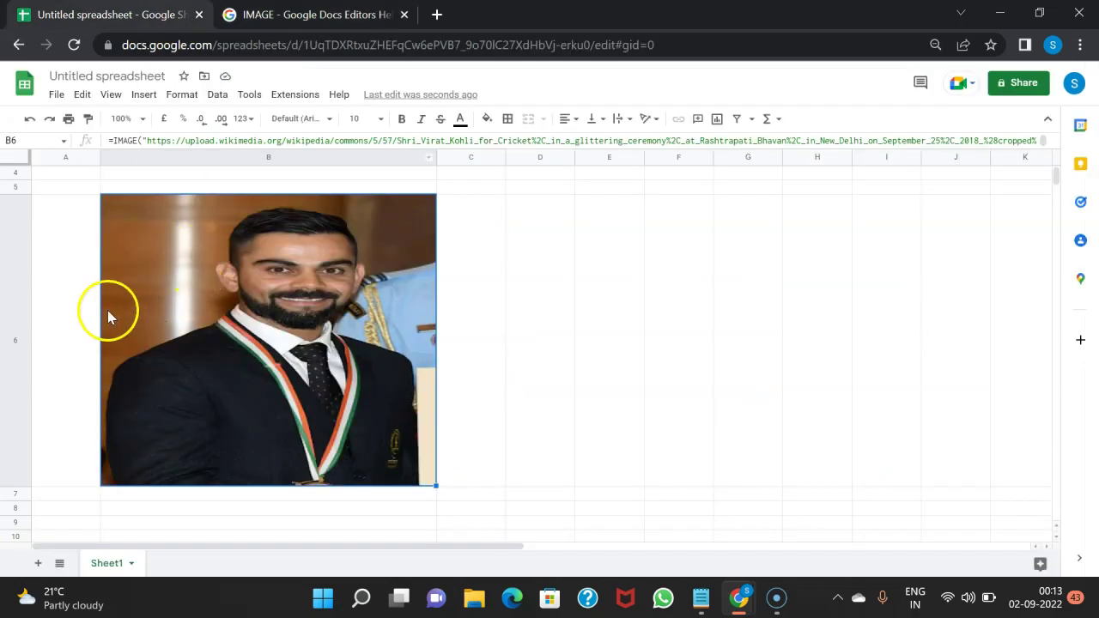
Step: Switch B6's IMAGE formula from mode 2 to mode 3 so the photo shows at original size
double_click(179, 378)
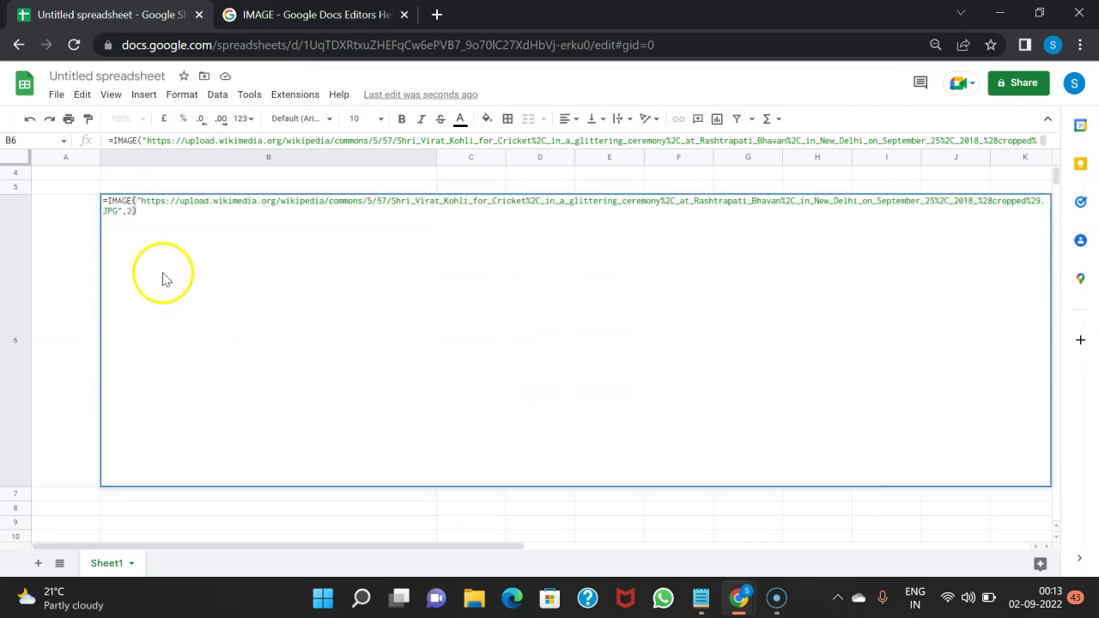
click(130, 209)
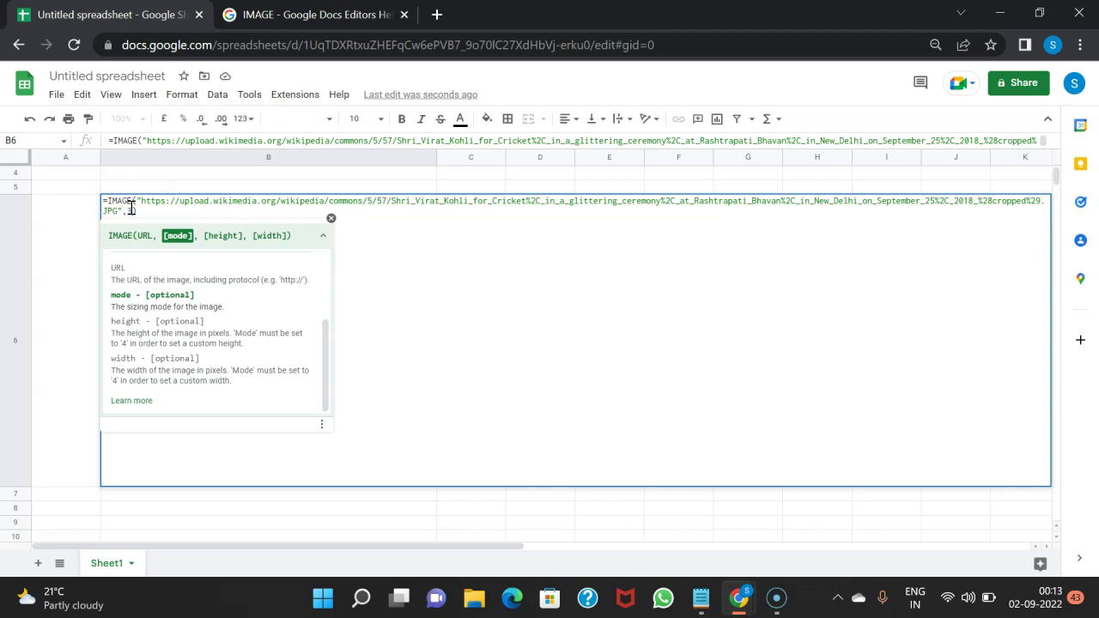
key(Return)
click(209, 320)
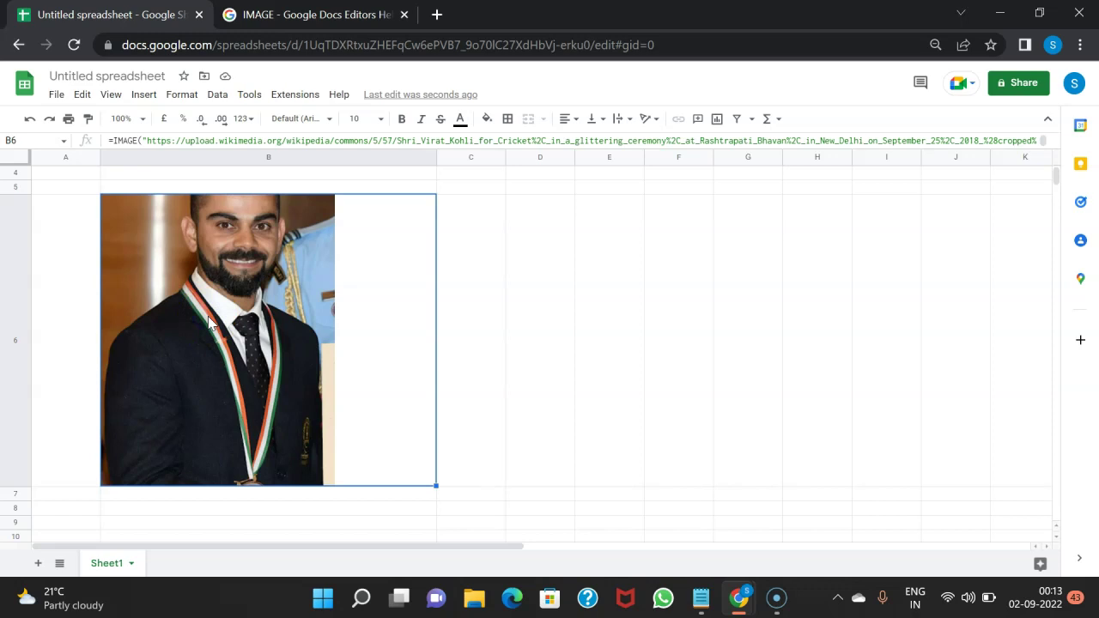
drag(262, 300, 286, 342)
mouse_move(240, 236)
mouse_down()
mouse_move(230, 277)
mouse_move(230, 213)
mouse_up()
scroll(249, 210, up, 2)
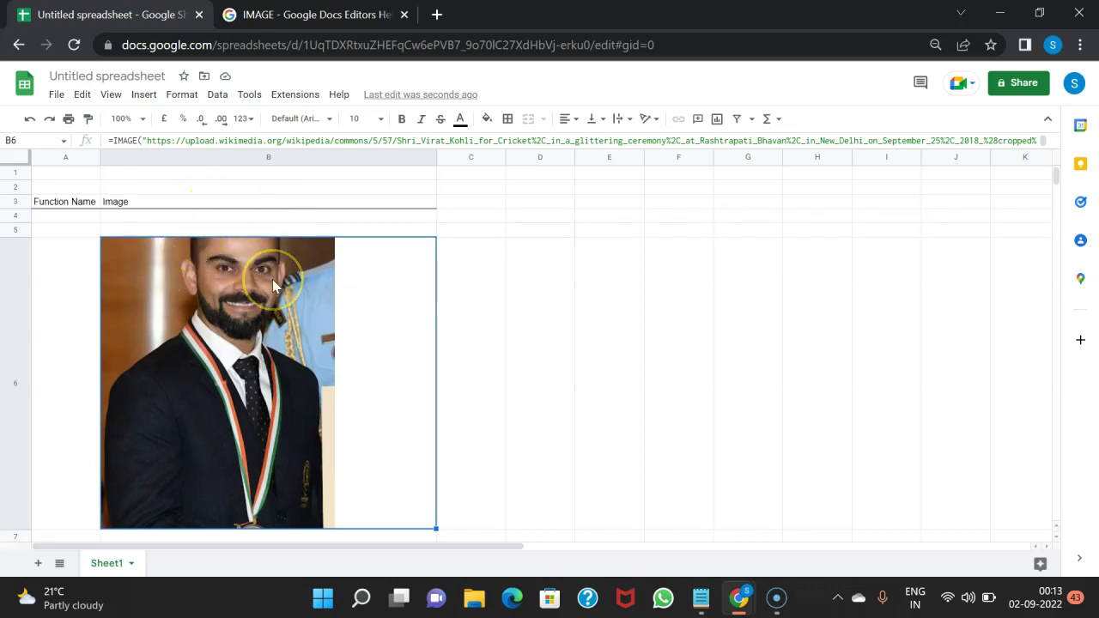
scroll(257, 375, down, 2)
scroll(259, 378, up, 2)
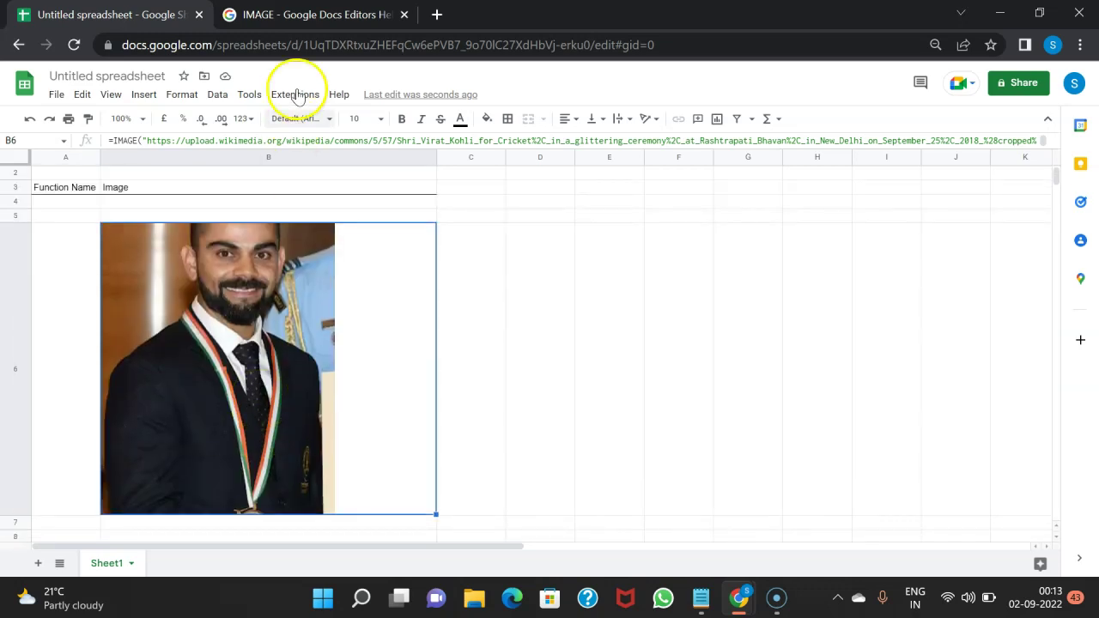
click(319, 16)
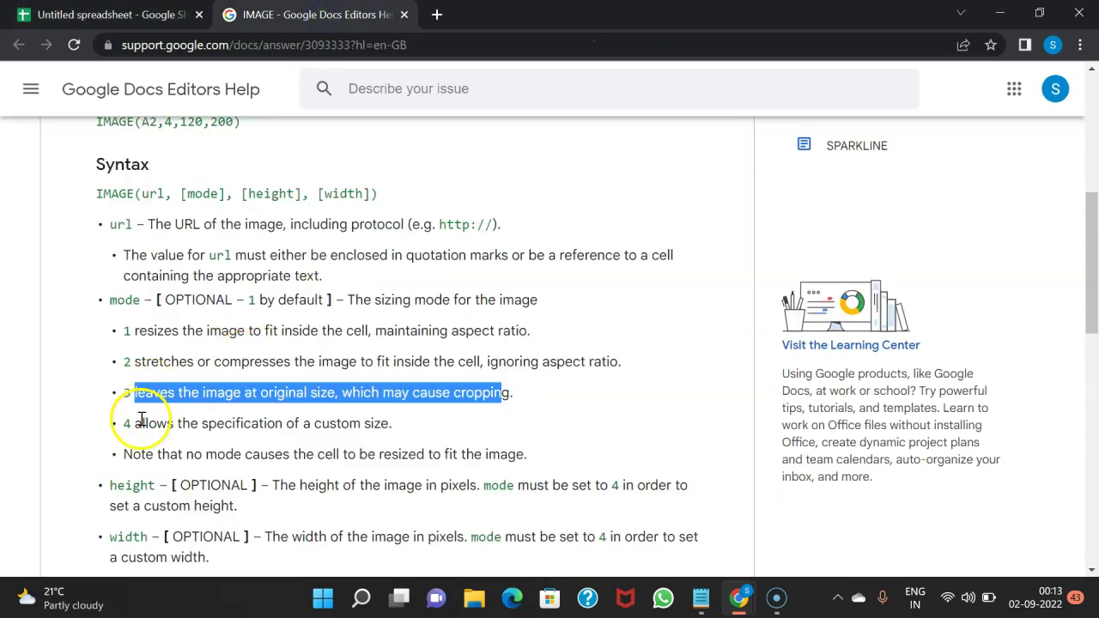
Step: Look up mode 4's custom size description and the [height], [width] syntax arguments
drag(135, 423, 396, 426)
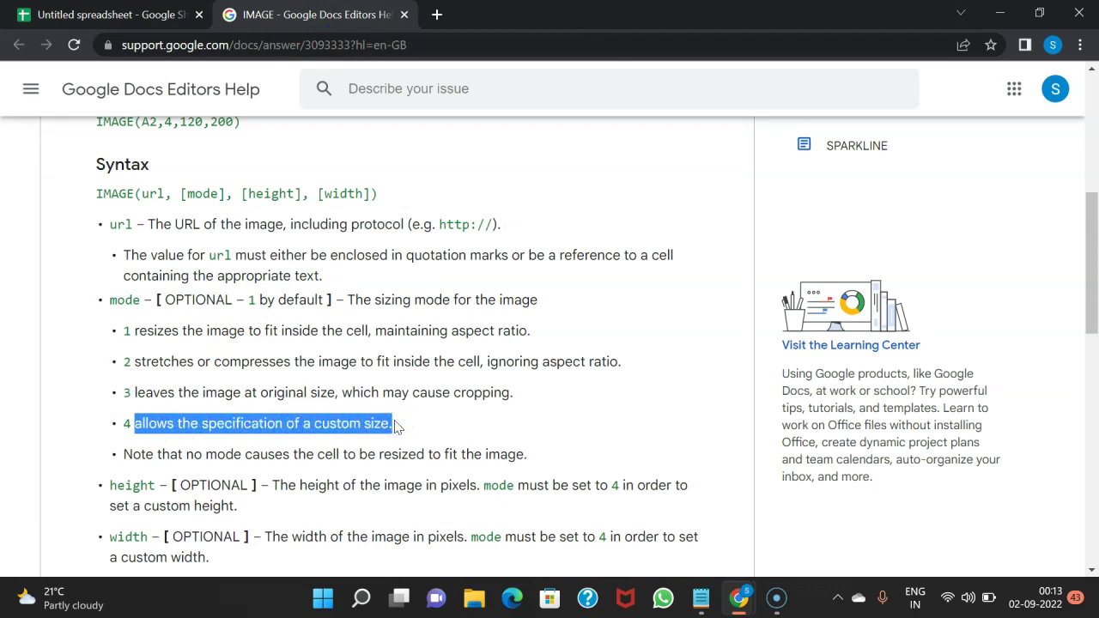
scroll(395, 427, down, 1)
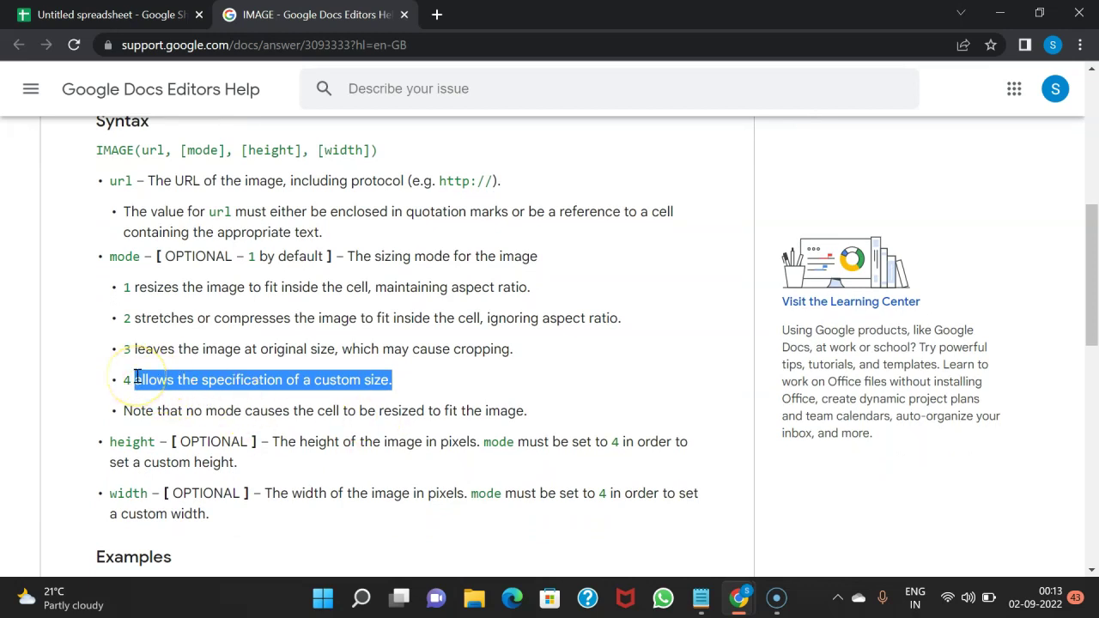
drag(241, 150, 371, 150)
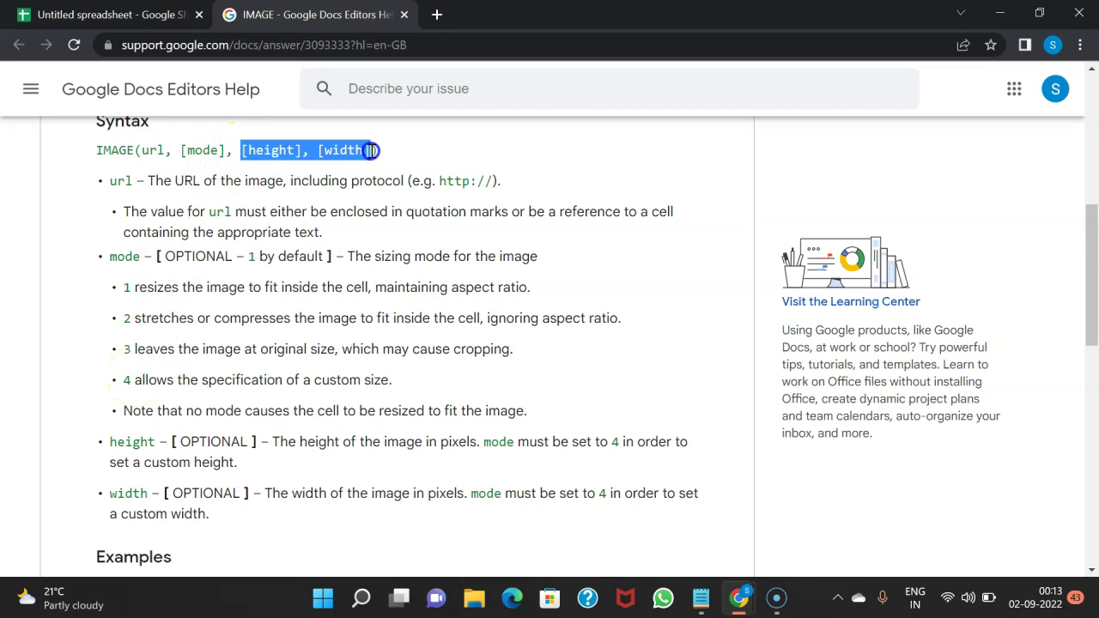
click(103, 15)
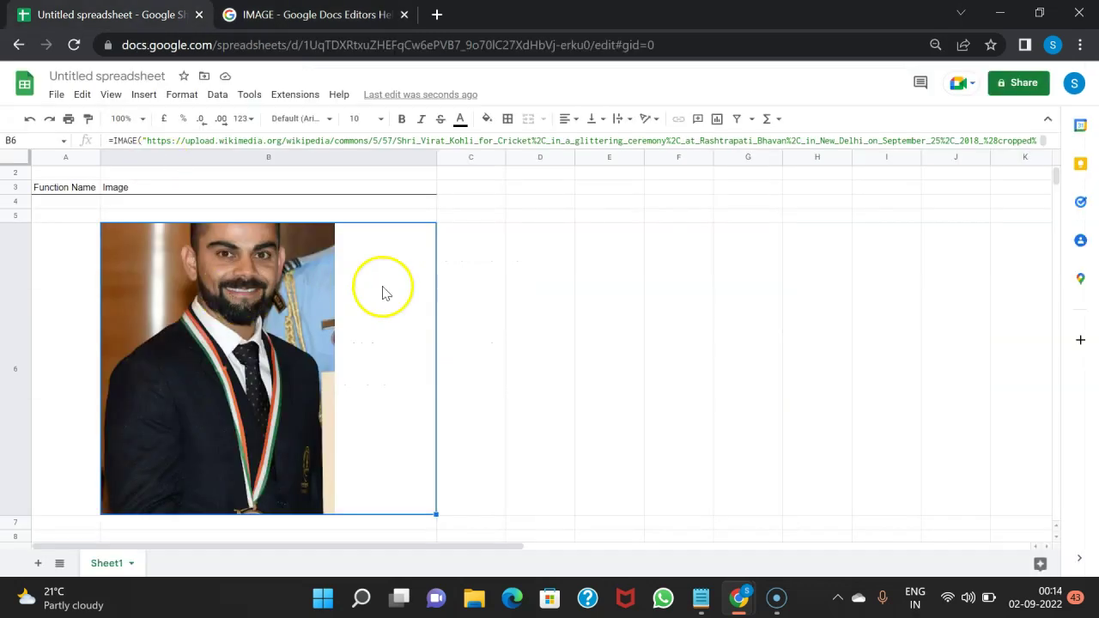
Step: Change B6's IMAGE mode from 3 to 4, leaving #N/A because height and width are missing
double_click(280, 326)
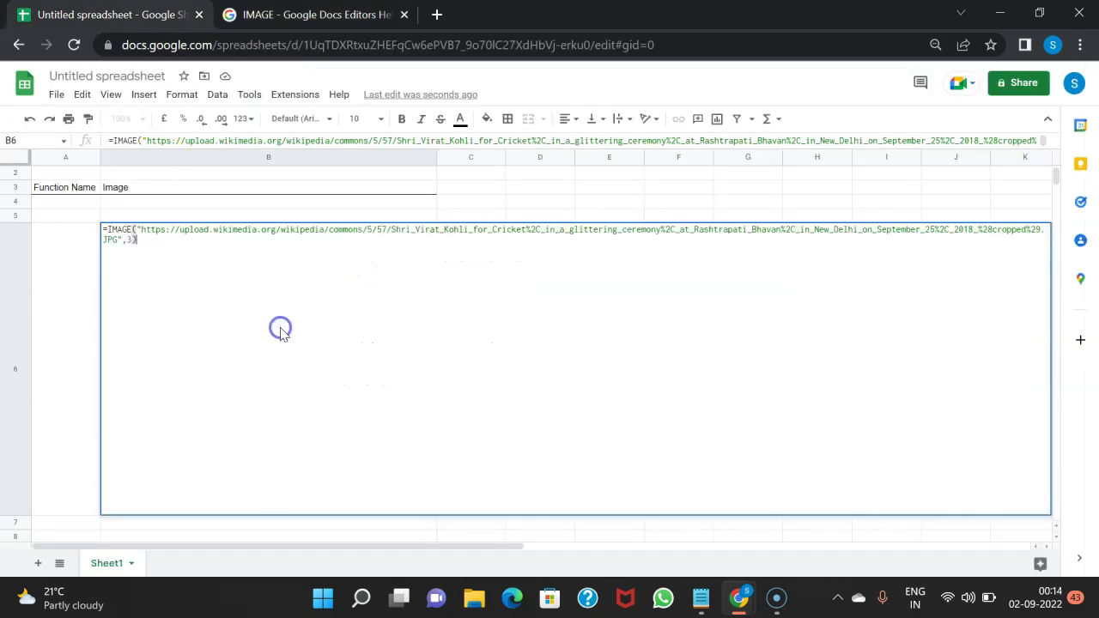
click(131, 239)
text(4)
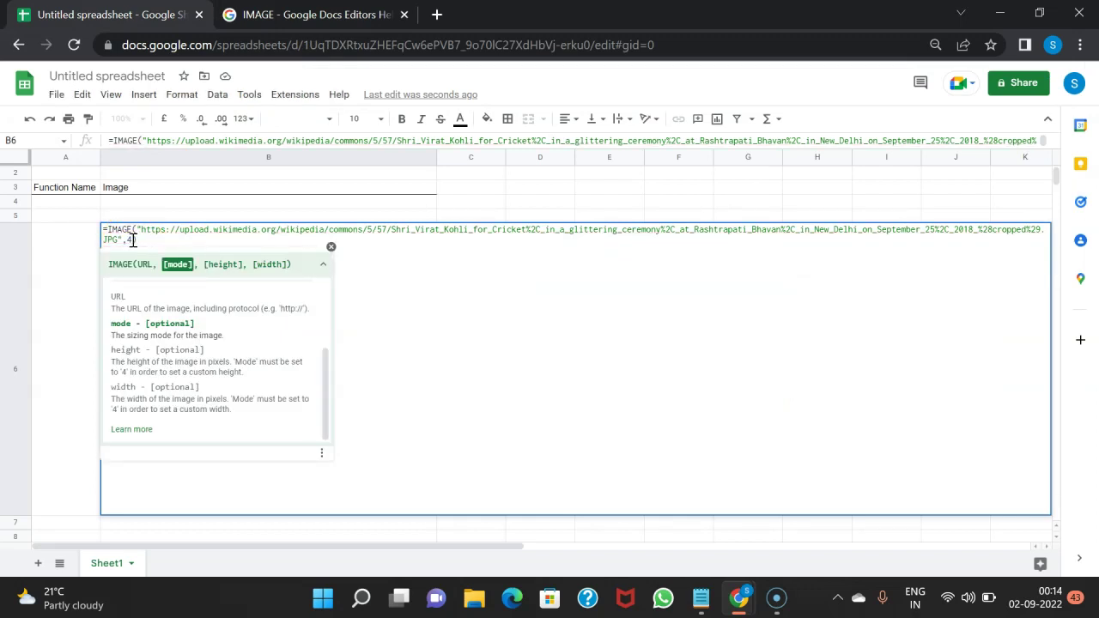
key(Return)
click(228, 355)
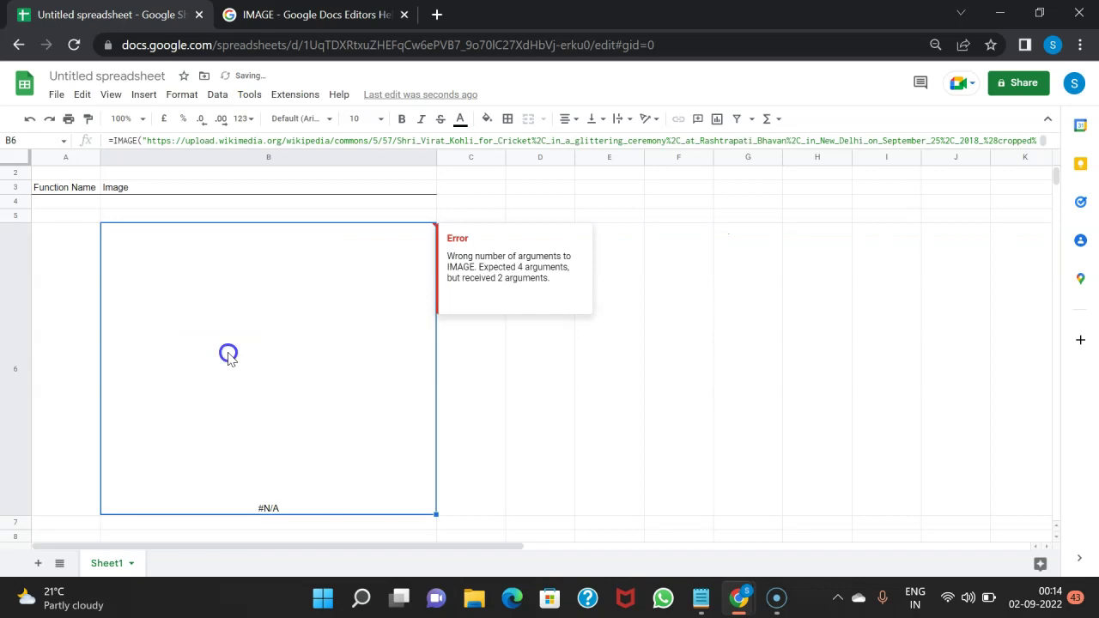
click(268, 413)
mouse_move(368, 373)
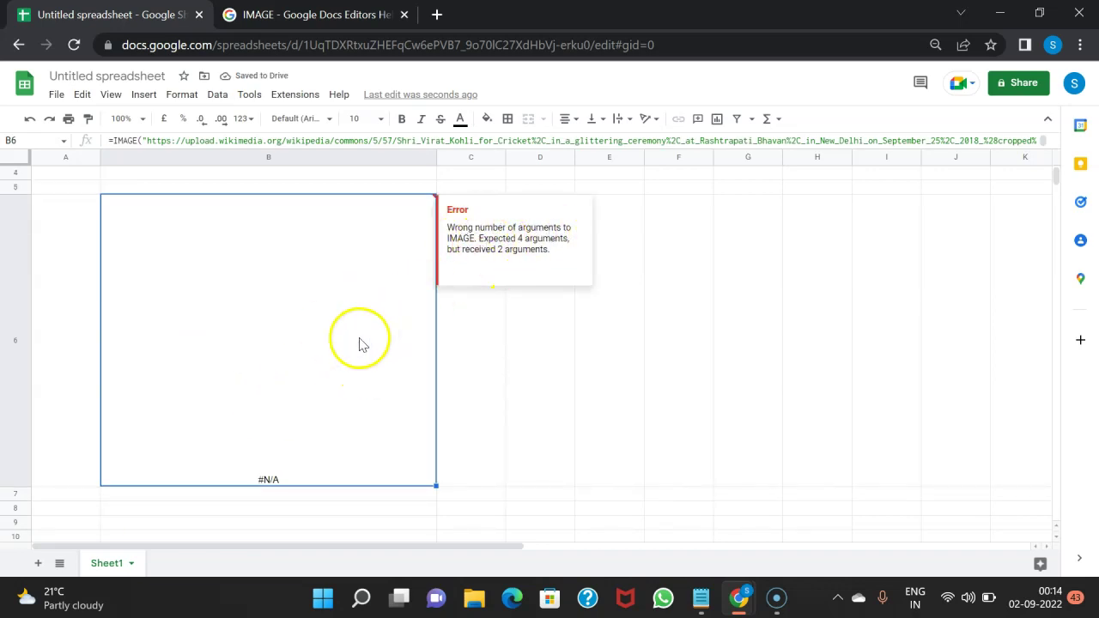
Step: Append height 200 and width 200 after mode 4 in B6's IMAGE formula
double_click(334, 364)
click(133, 210)
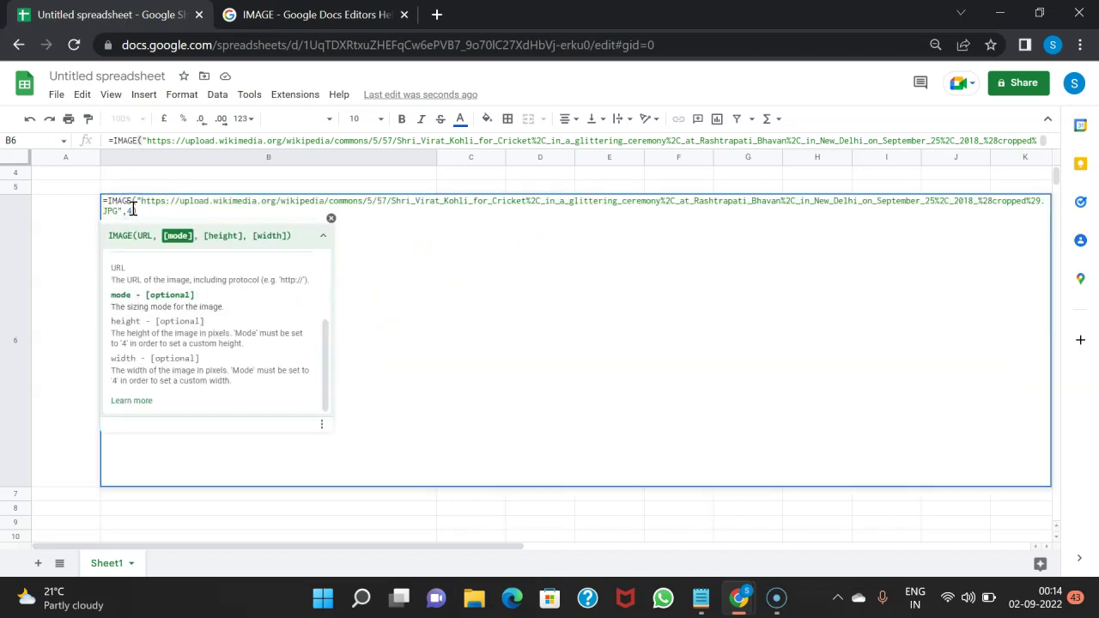
text(,)
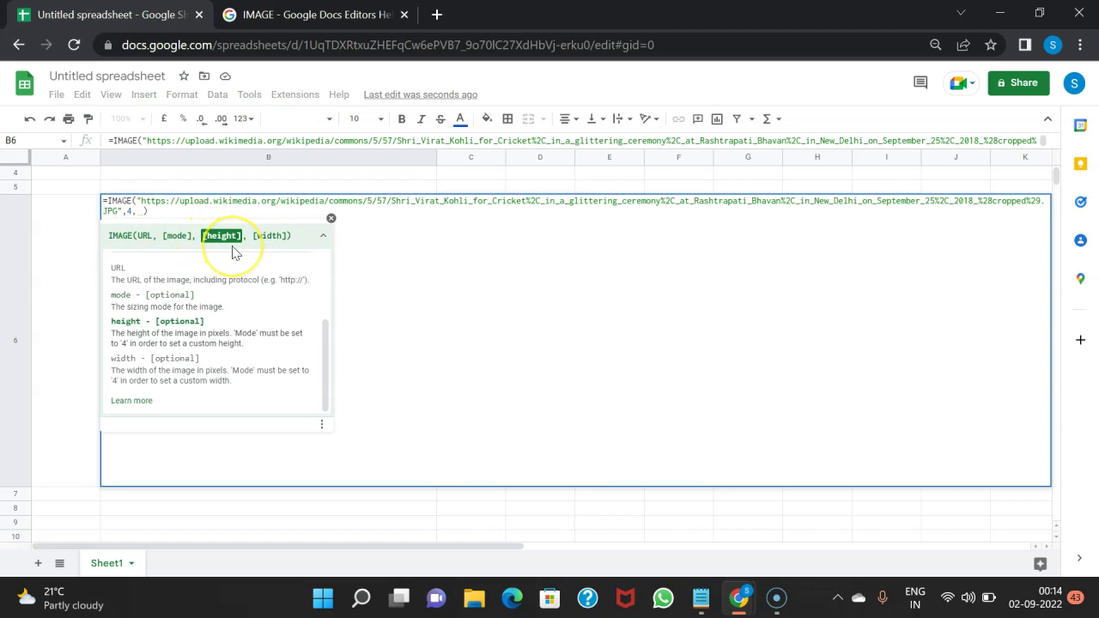
text(200)
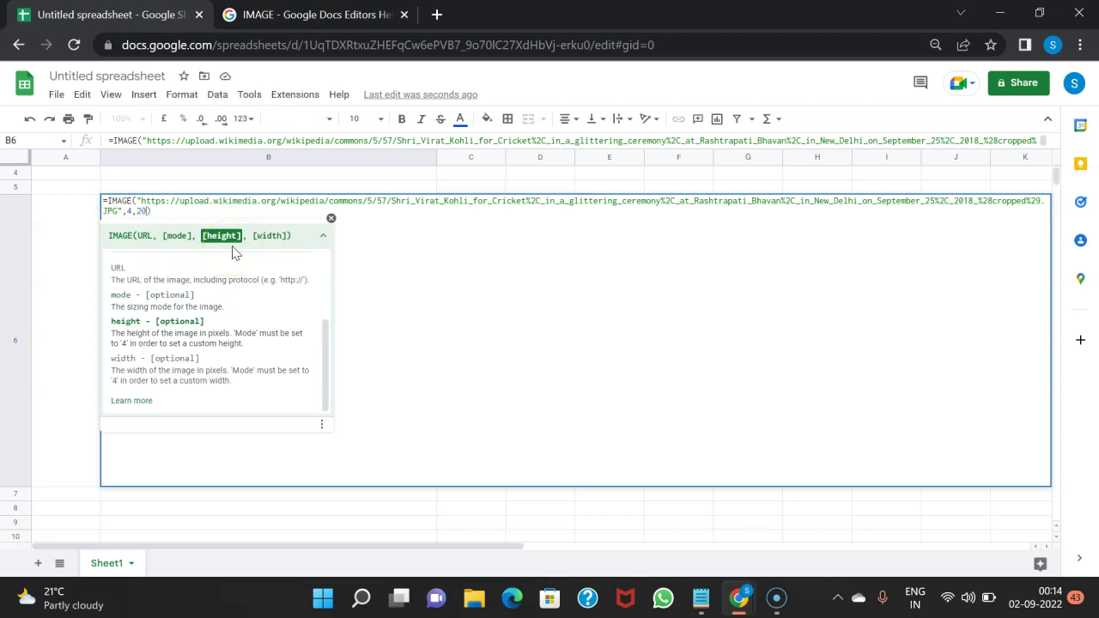
text(,)
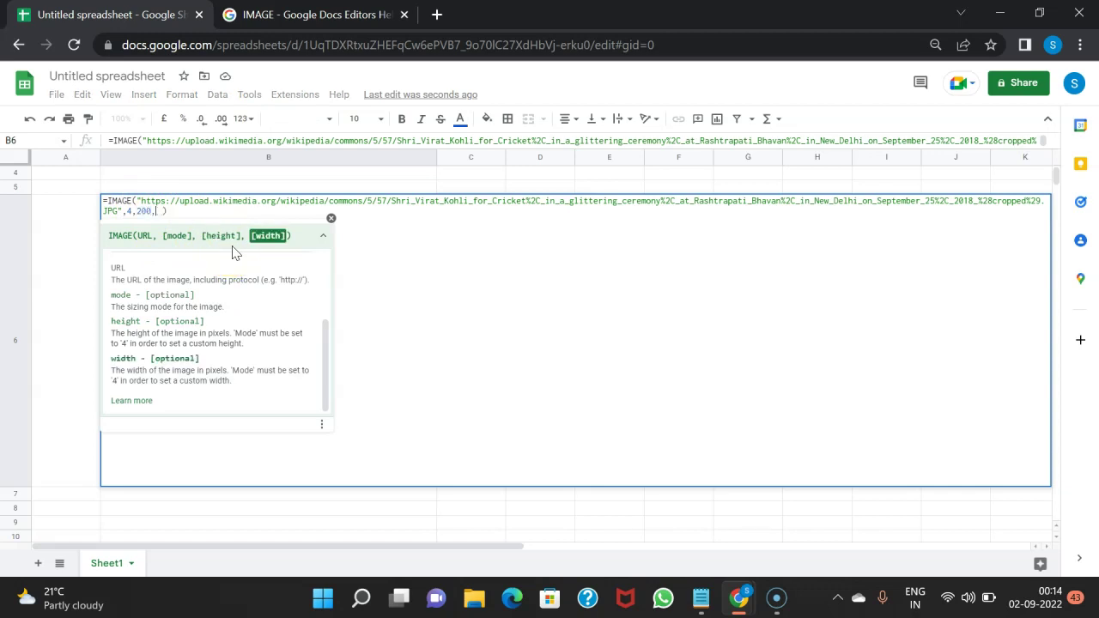
text(200)
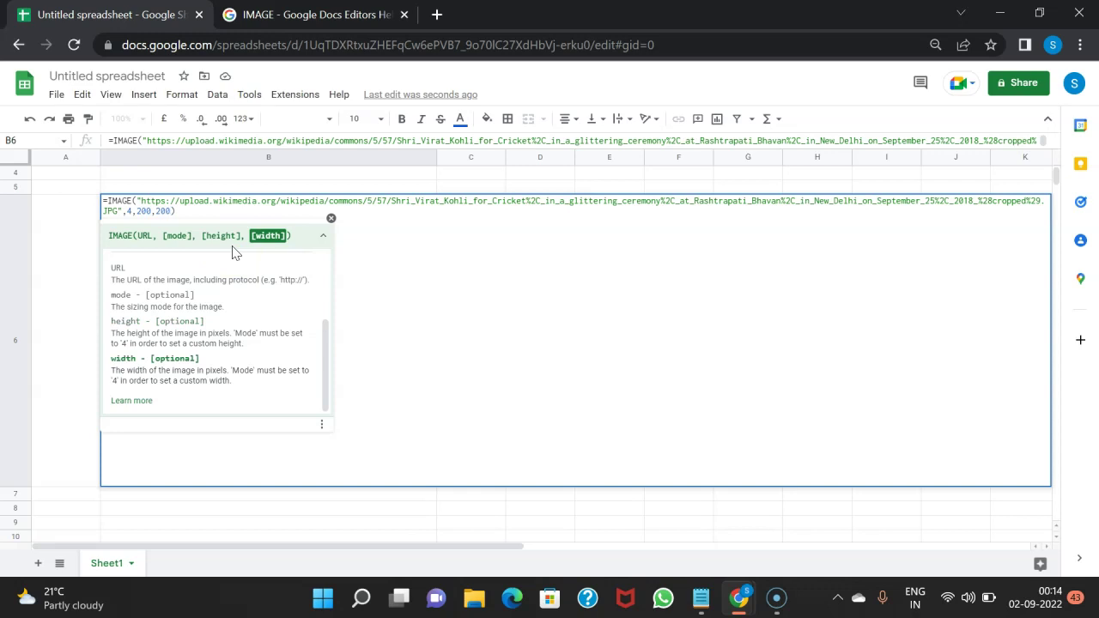
key(Return)
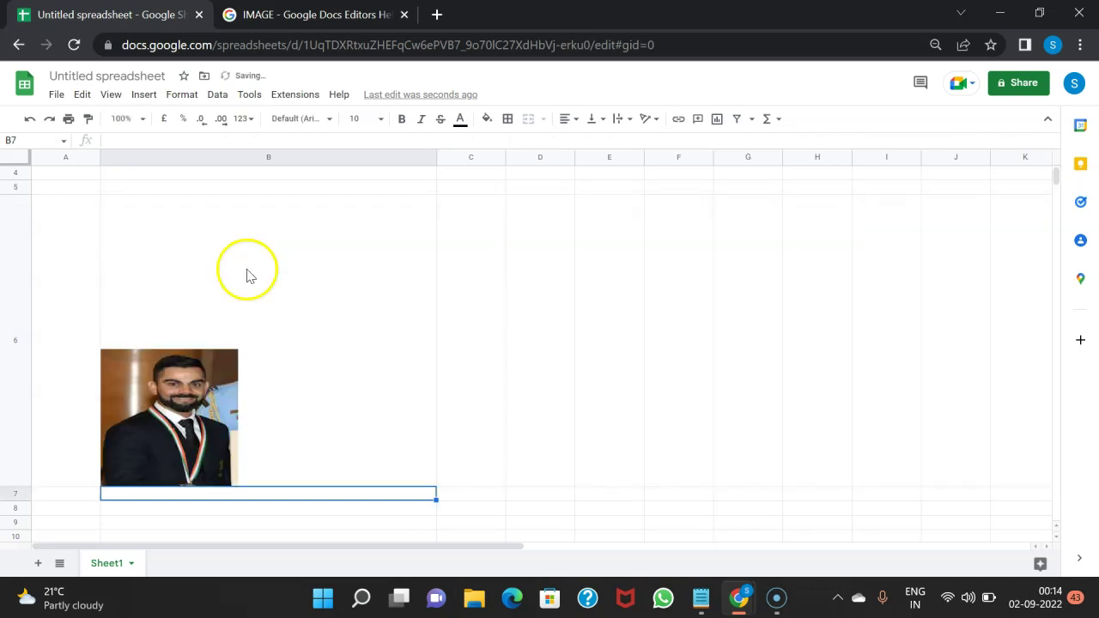
click(200, 406)
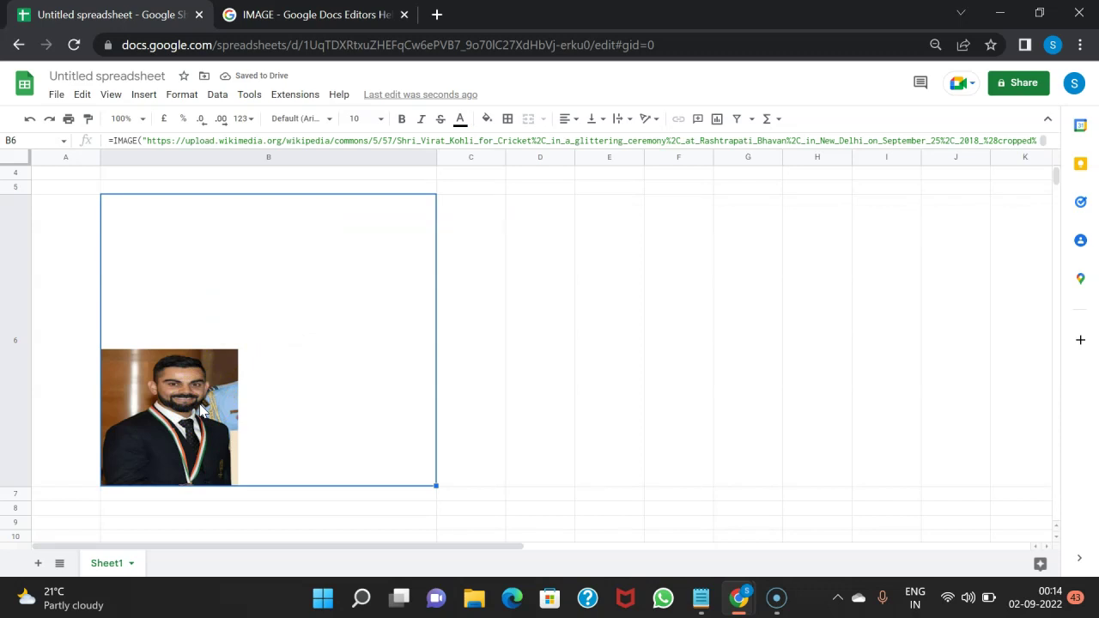
Step: Right-align the 200×200 picture in B6, trying Center alignment first
click(567, 120)
click(584, 142)
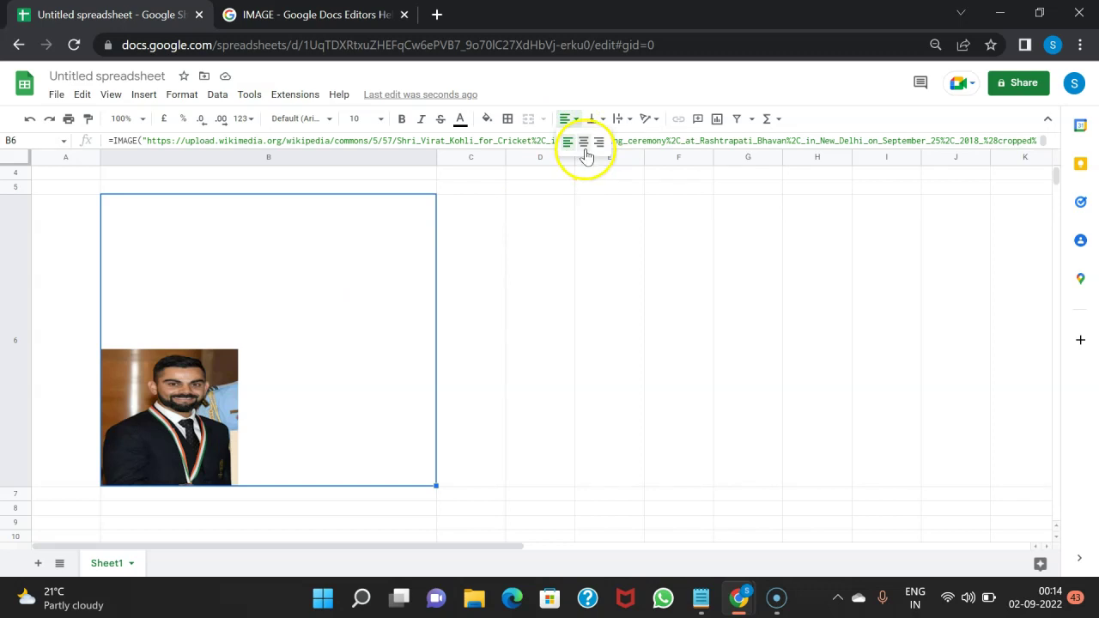
click(565, 120)
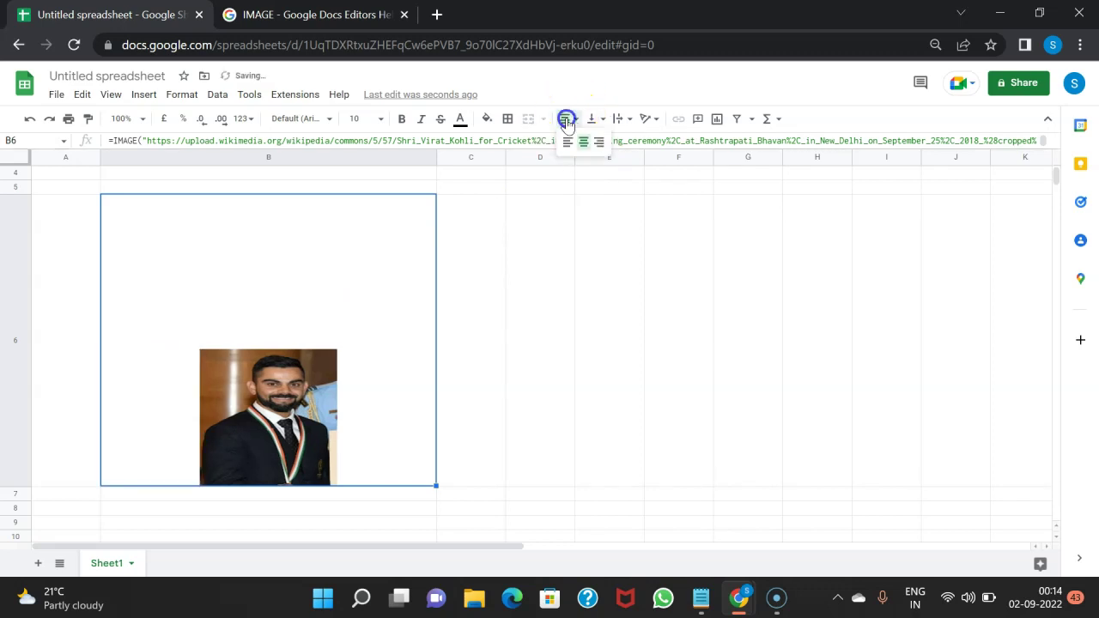
click(600, 142)
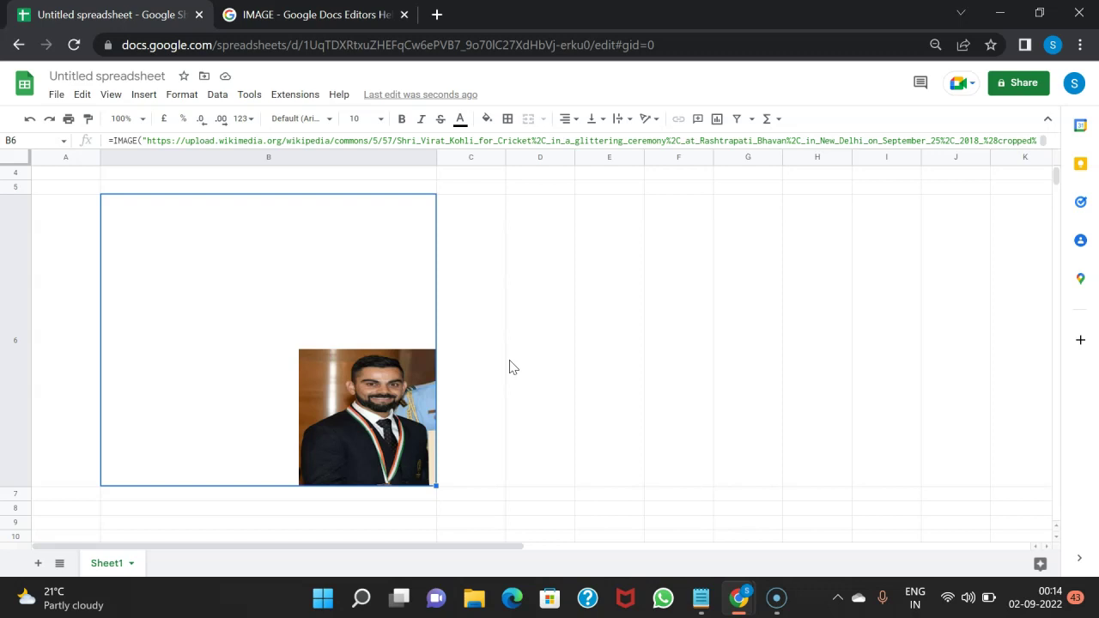
scroll(509, 367, down, 4)
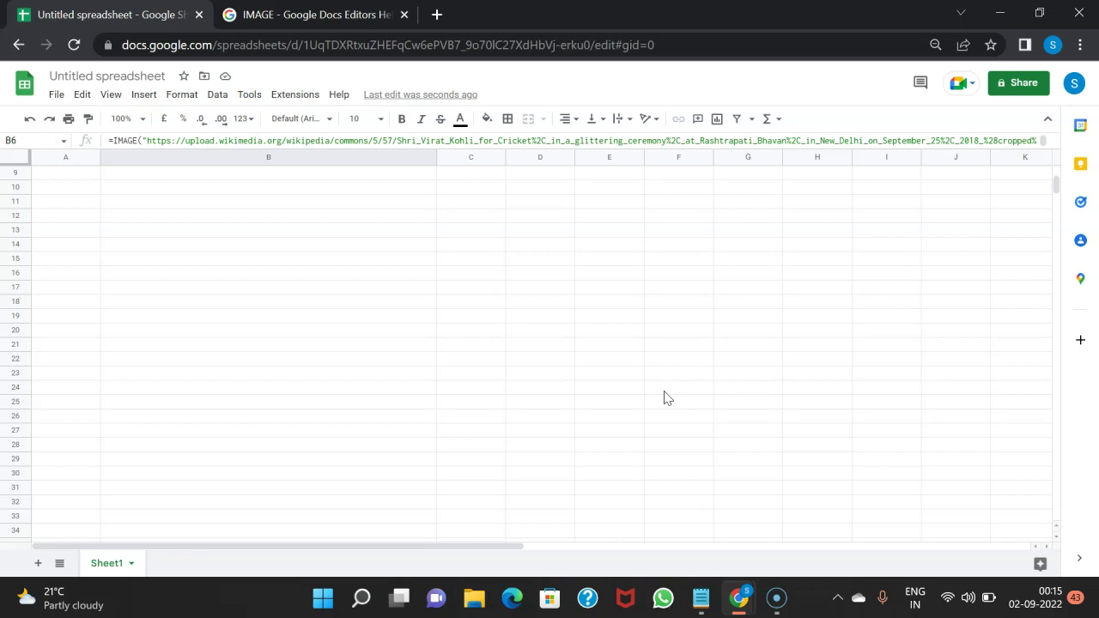
Step: In a new private window, go to YouTube and search for 'clasdesk ug'
key(ctrl+shift+n)
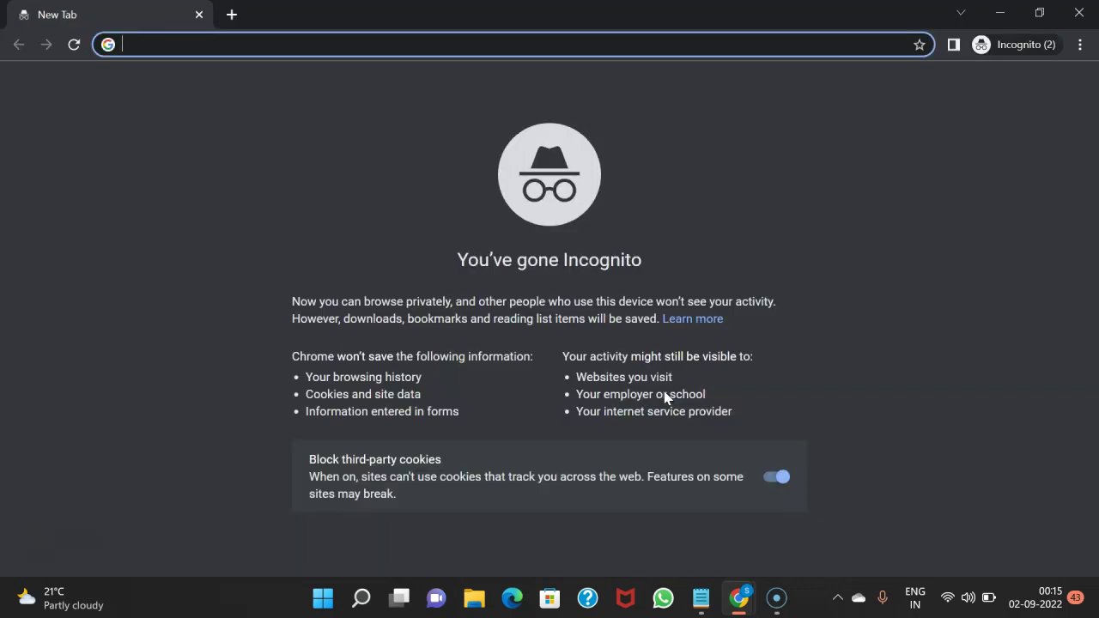
text(you)
key(Return)
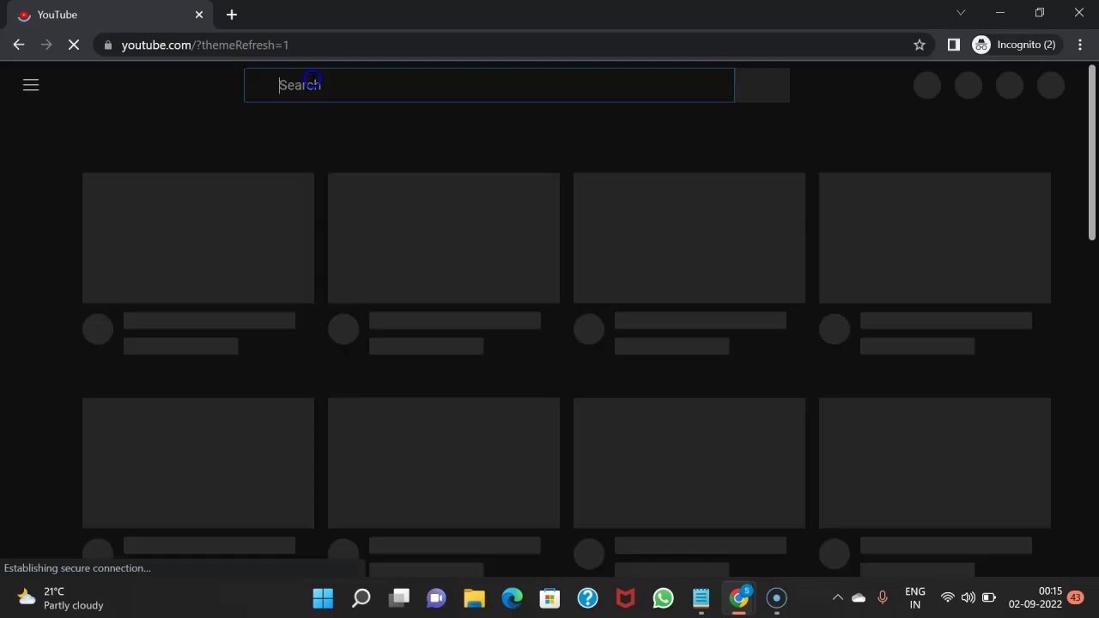
text(clasd)
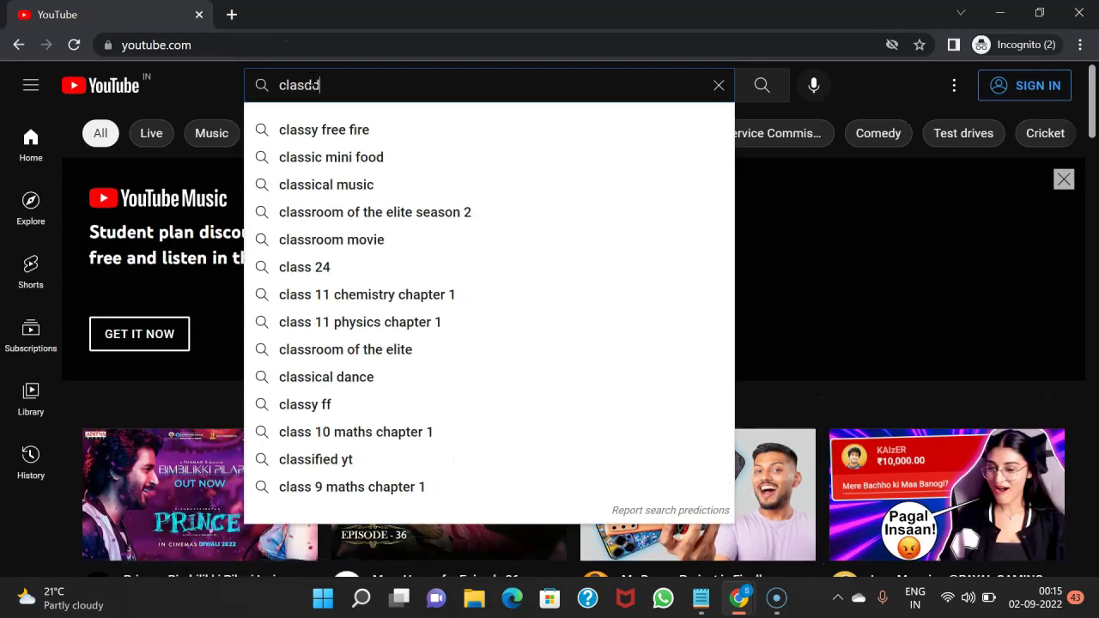
text(esk ug)
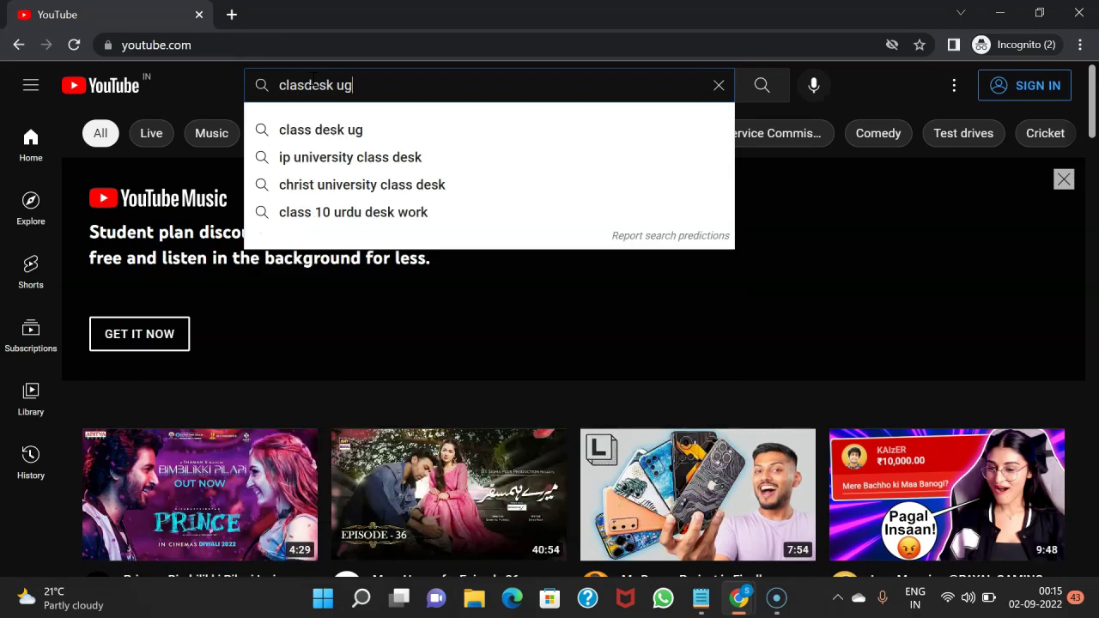
key(Return)
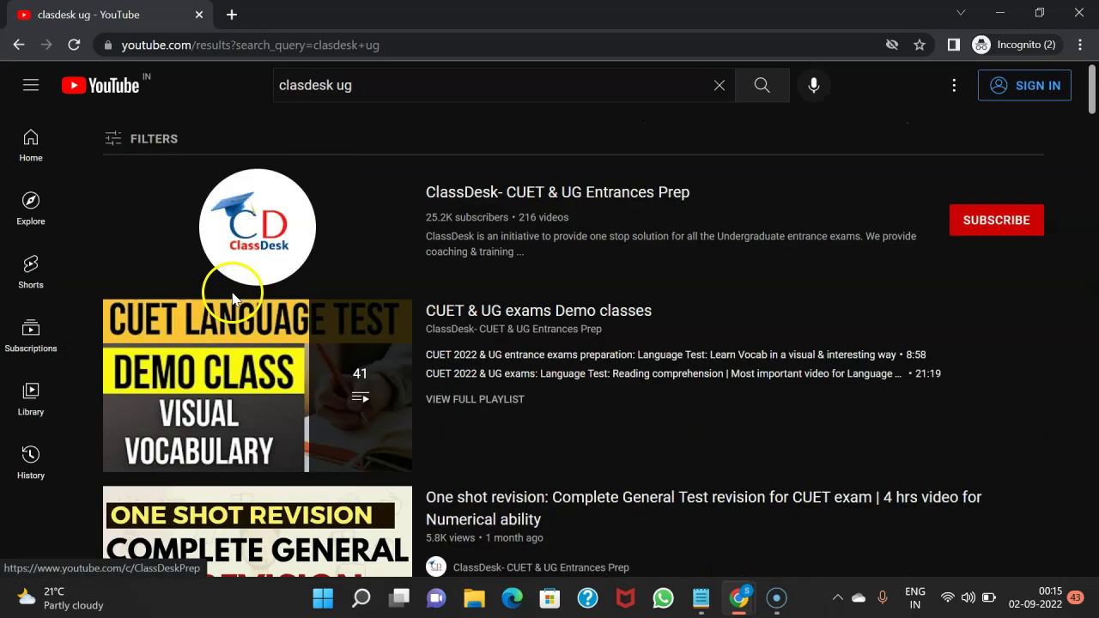
Step: Open ClassDesk's One shot revision video and copy its web address
scroll(331, 460, down, 2)
scroll(331, 460, down, 1)
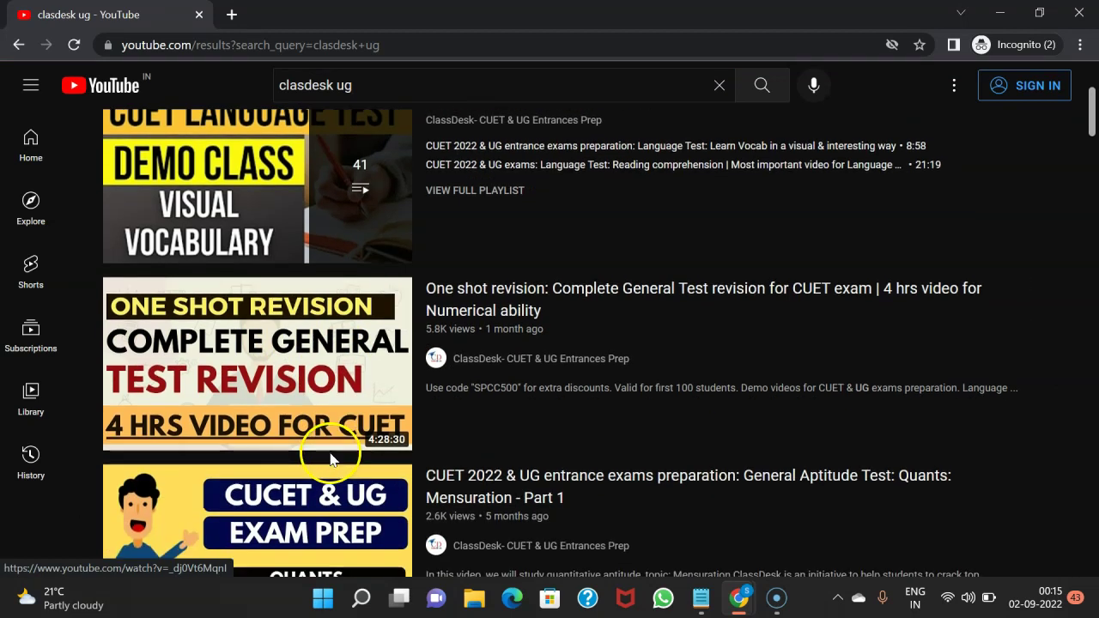
click(296, 367)
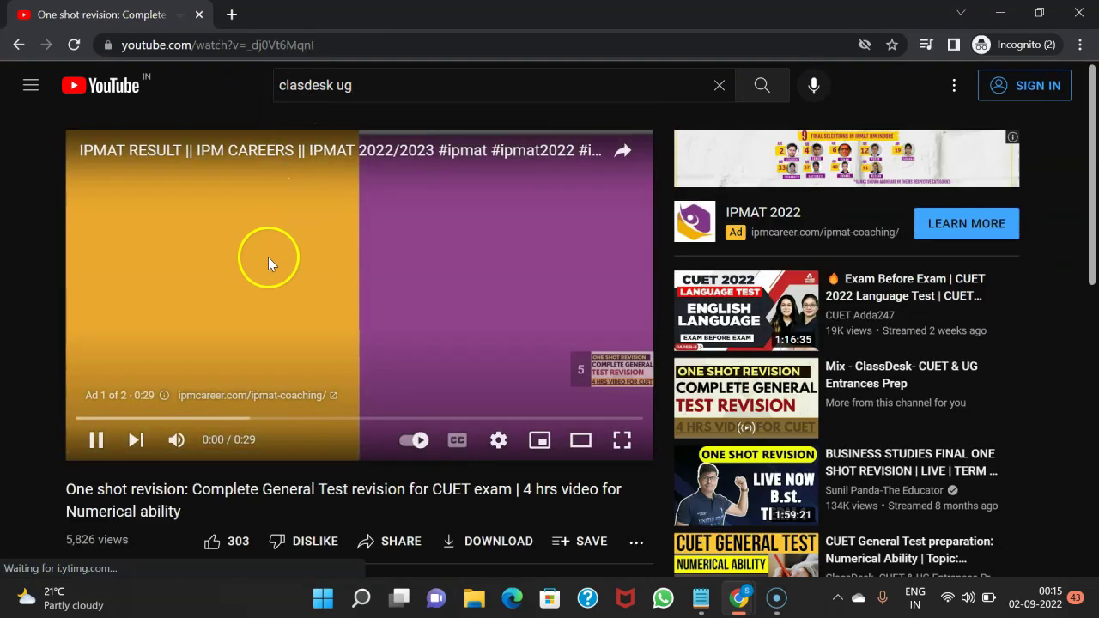
click(328, 41)
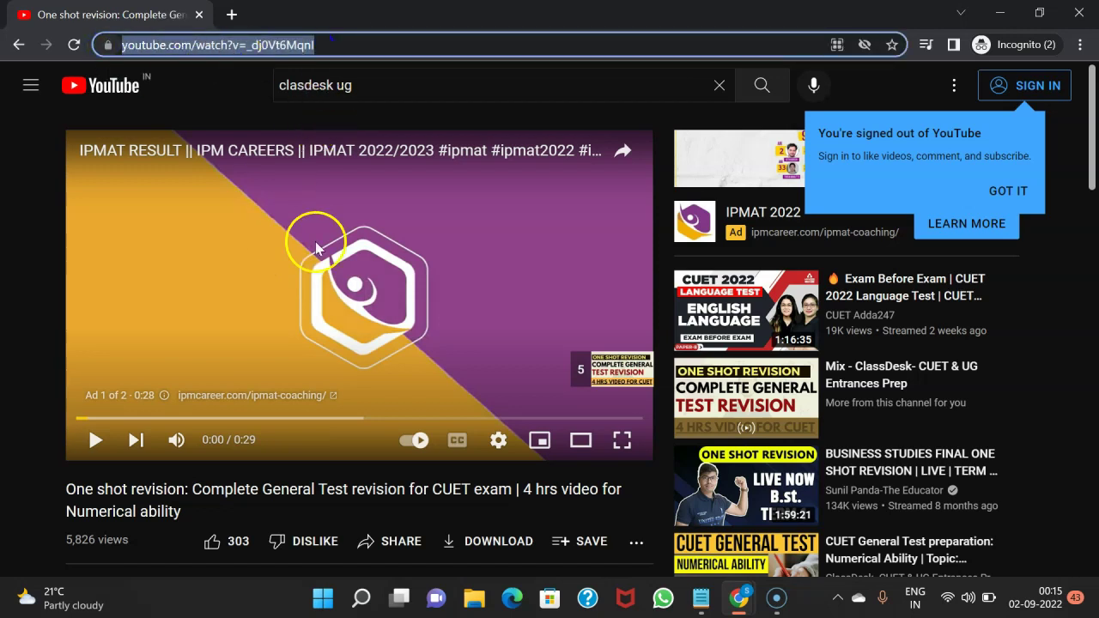
click(1002, 19)
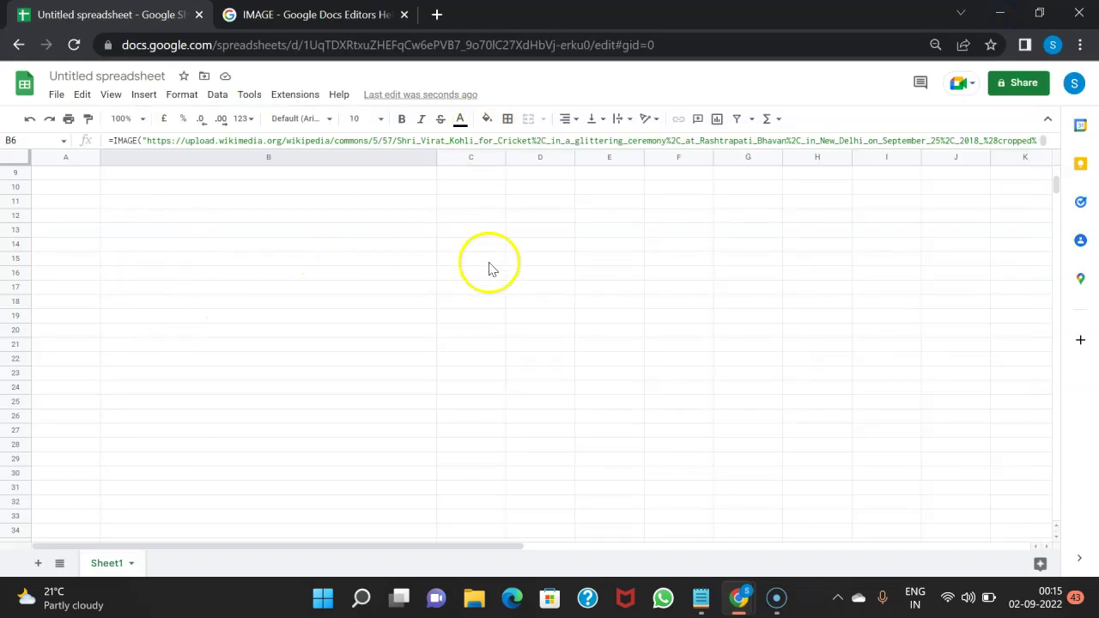
Step: Paste the One shot revision video's YouTube URL into D15, then select B15
click(559, 262)
text(https://www.youtube.com/watch?v=_dj0Vt6Mqnl)
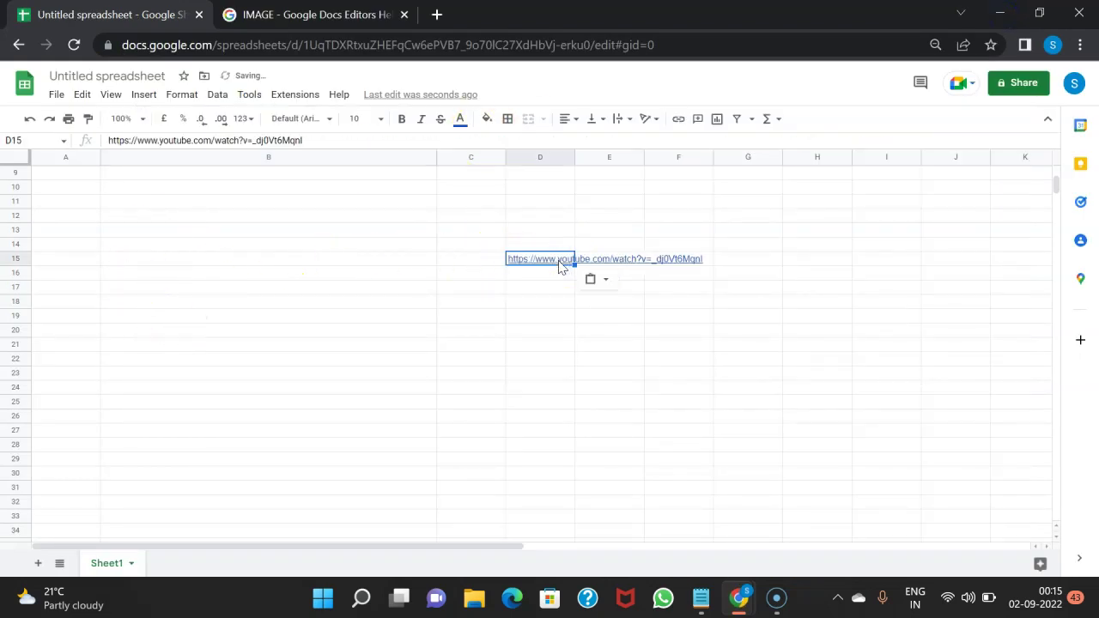
click(364, 260)
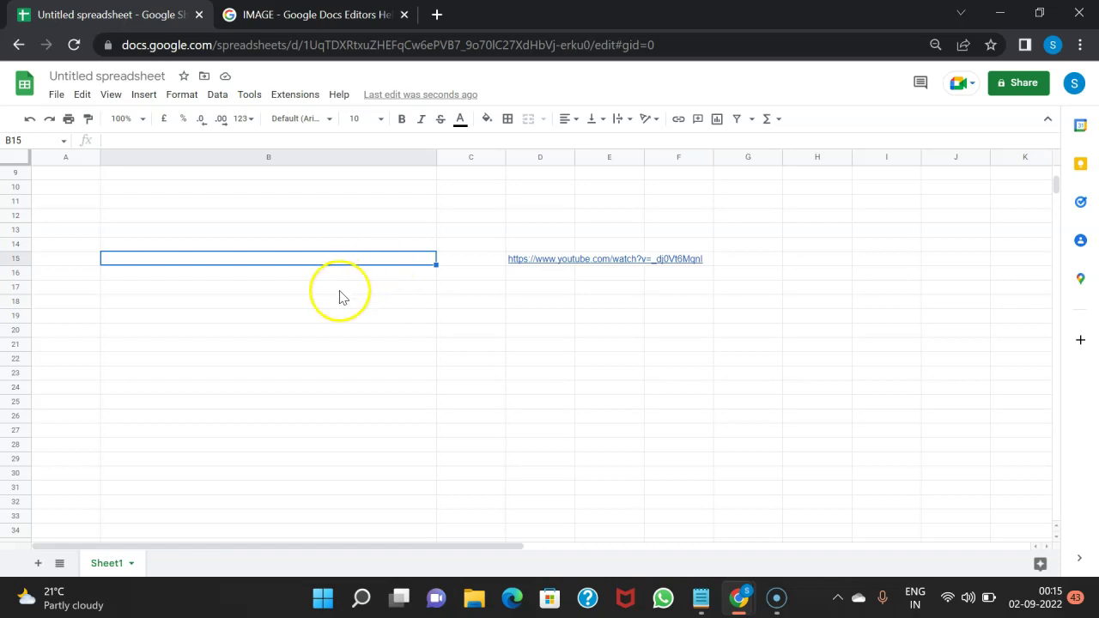
mouse_move(559, 262)
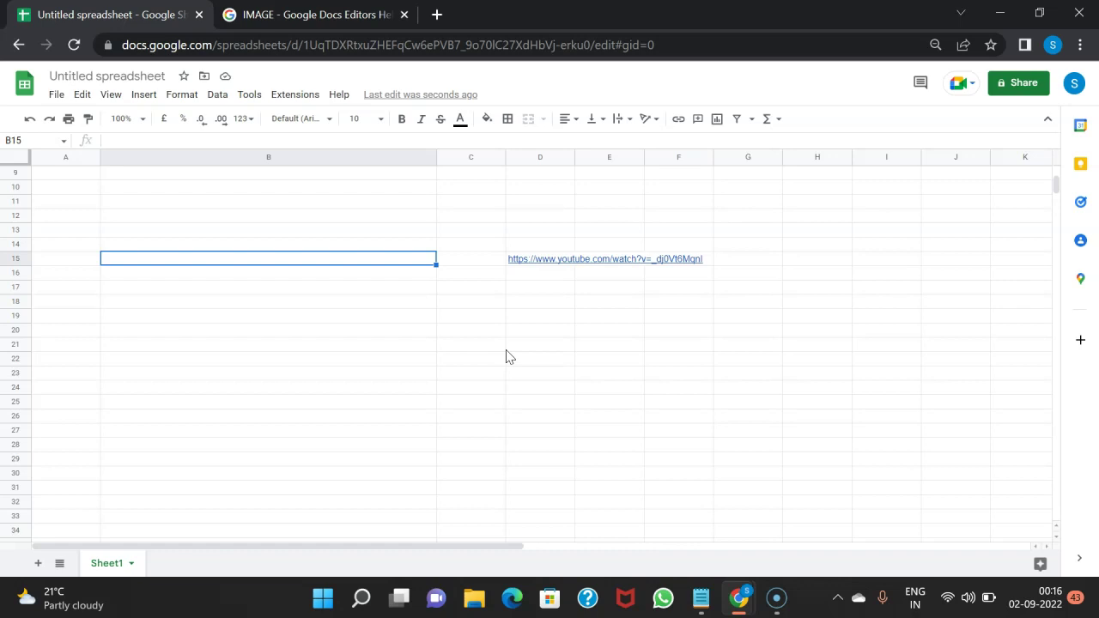
Step: Search 'google charts infographics' in a new Chrome Incognito window
key(ctrl+shift+n)
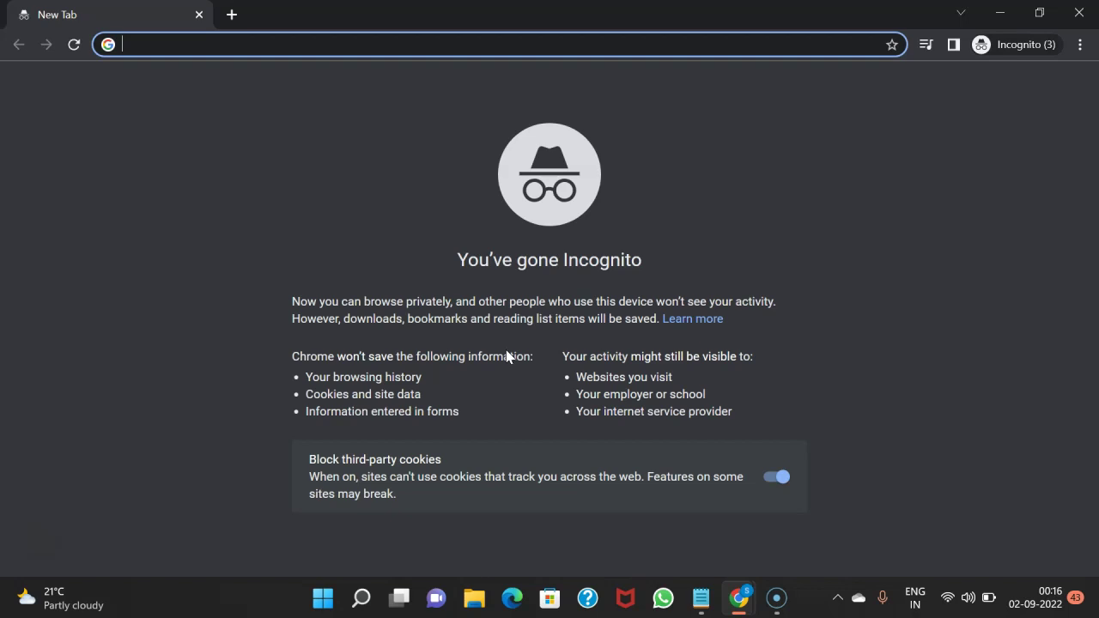
text(goo)
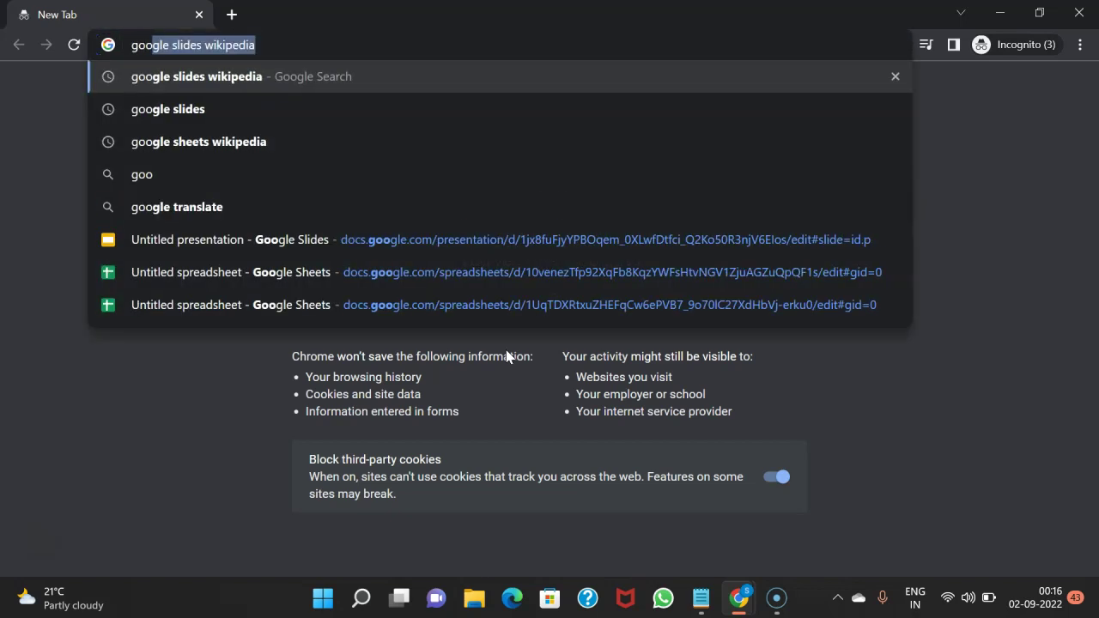
text(gle )
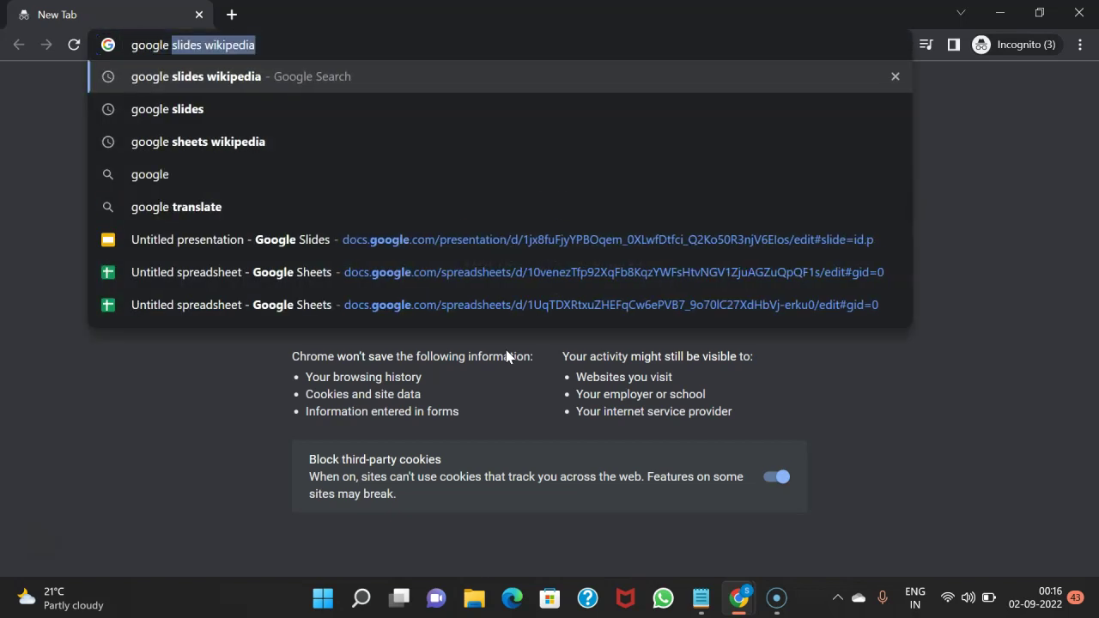
text(charts)
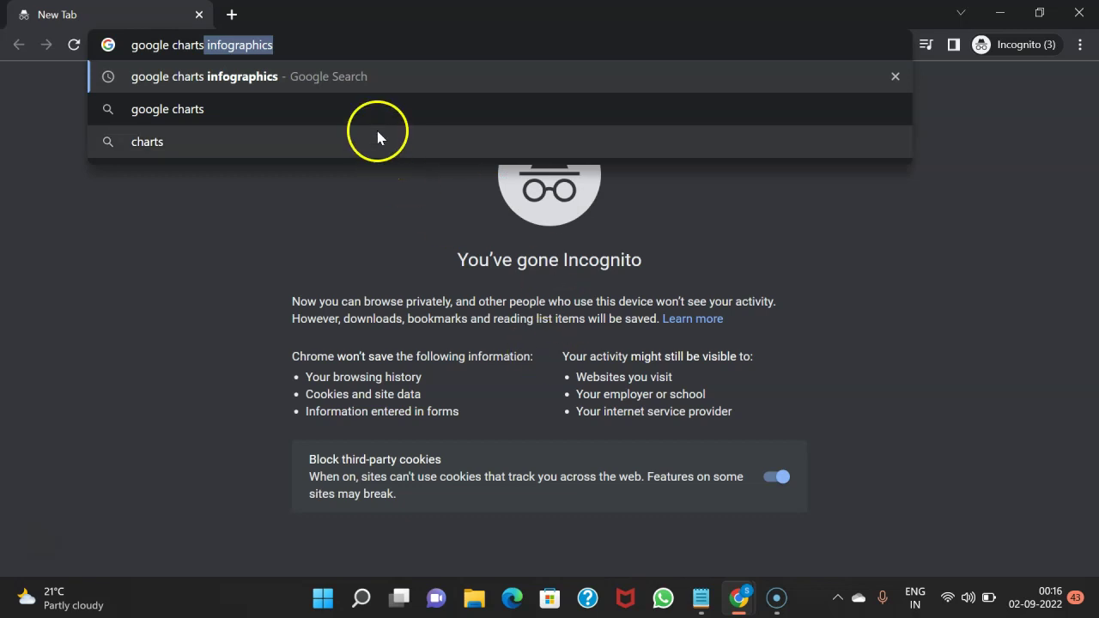
click(275, 76)
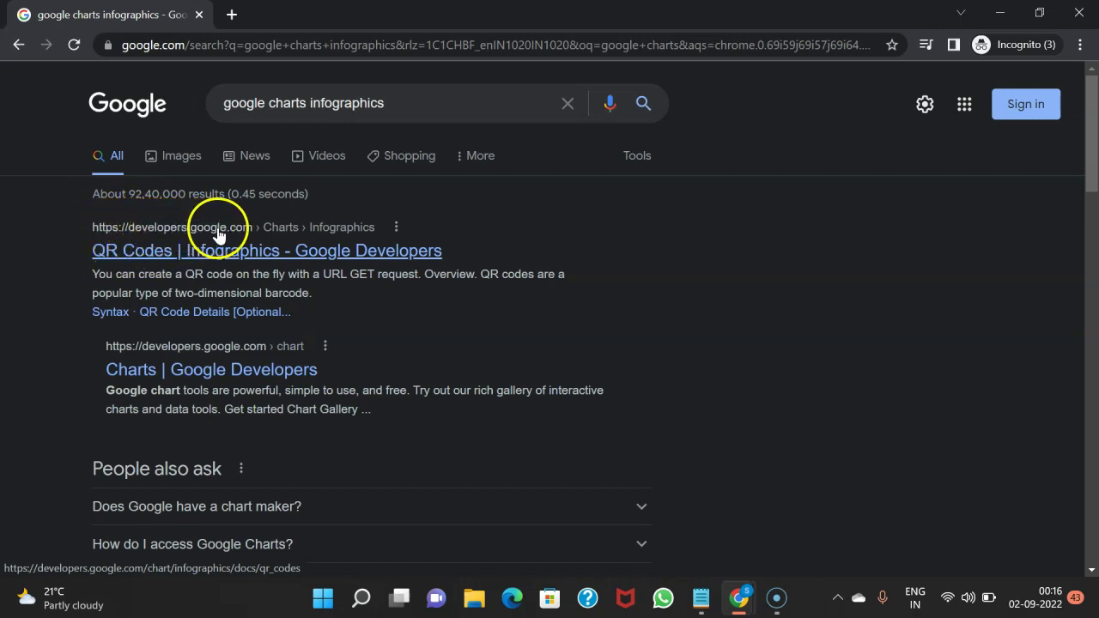
Step: Open the 'QR Codes | Infographics – Google Developers' result and skim the page
click(206, 254)
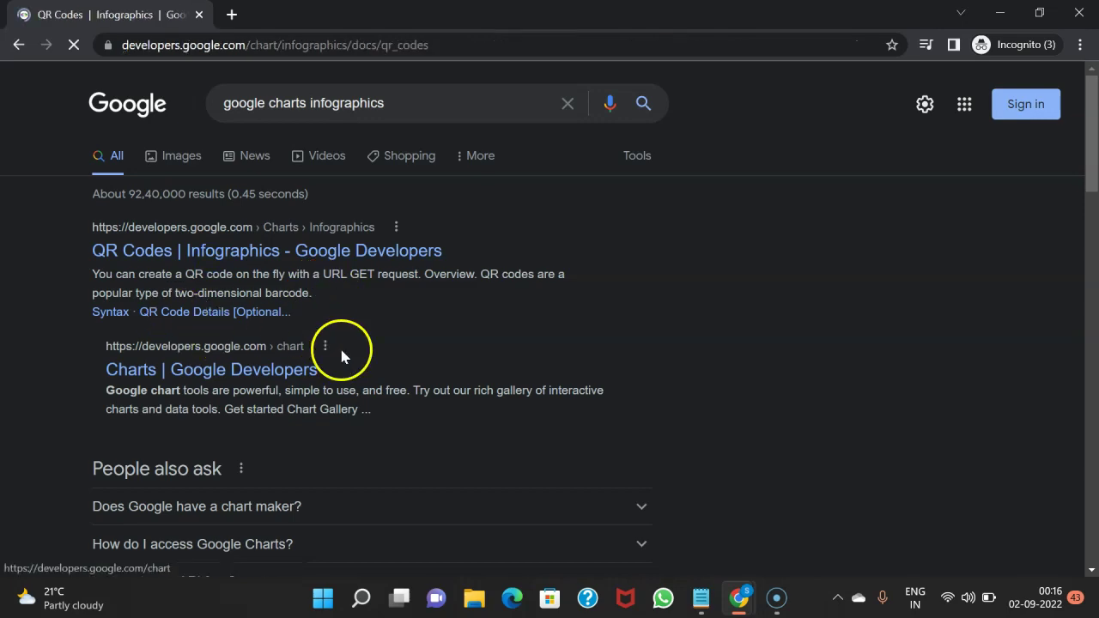
scroll(447, 468, down, 2)
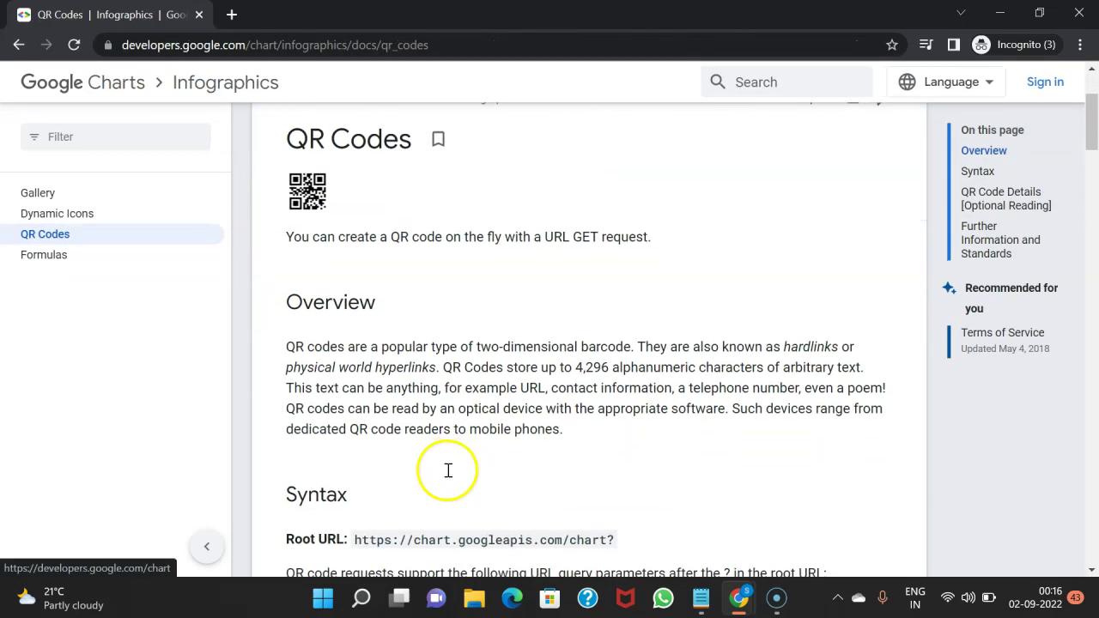
scroll(447, 469, down, 4)
scroll(447, 470, down, 5)
scroll(447, 470, down, 3)
scroll(448, 470, down, 2)
scroll(447, 470, up, 6)
scroll(447, 470, down, 3)
scroll(447, 471, up, 3)
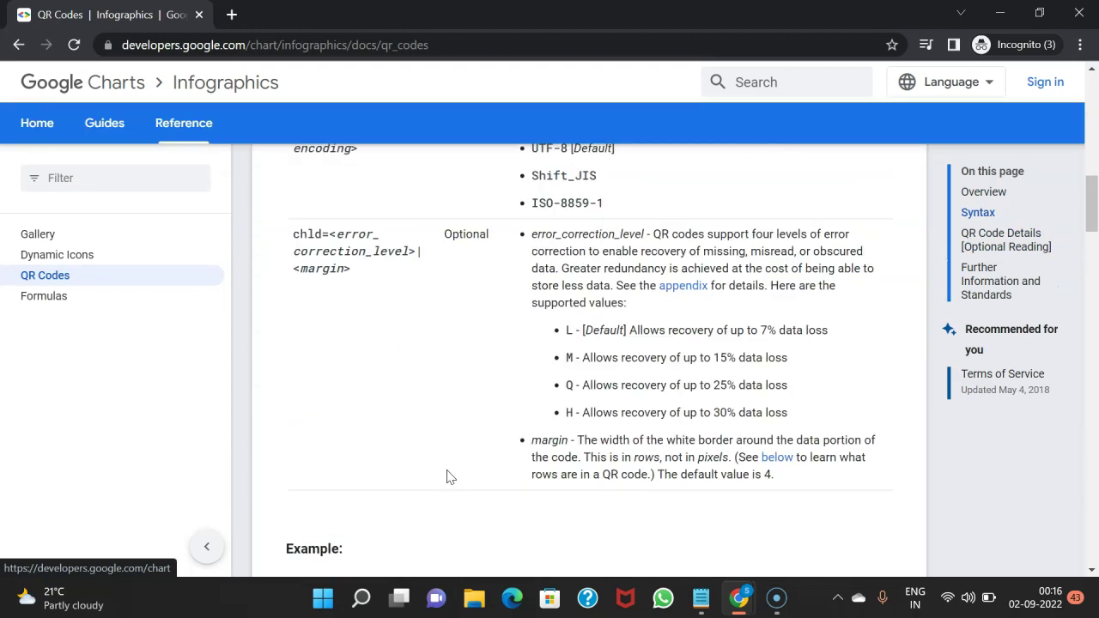
scroll(448, 477, up, 3)
scroll(447, 477, up, 2)
scroll(447, 476, up, 1)
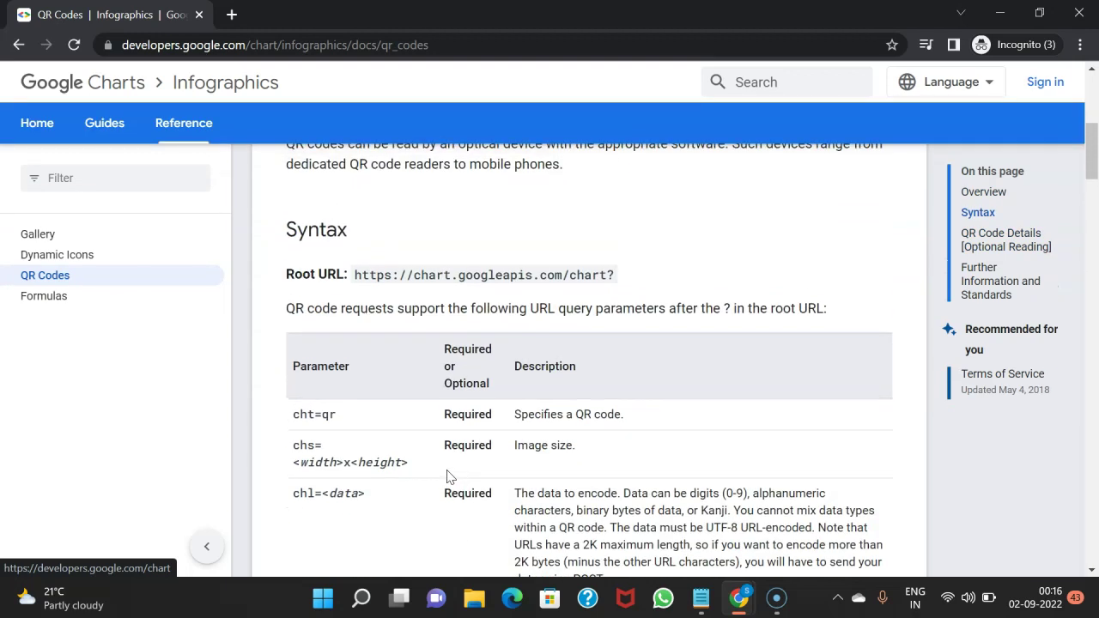
scroll(447, 476, up, 3)
scroll(448, 477, up, 1)
scroll(487, 344, up, 2)
Step: Scroll to the Syntax section and highlight the chs 'Image size' description
scroll(487, 344, down, 2)
scroll(487, 348, down, 1)
scroll(463, 334, down, 1)
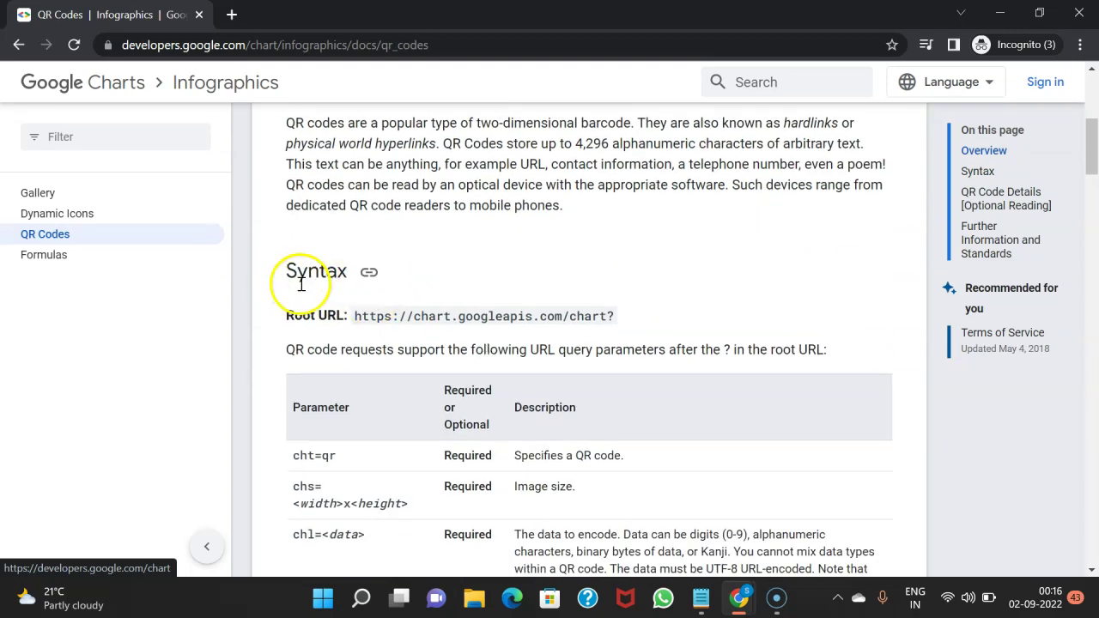
scroll(349, 376, down, 1)
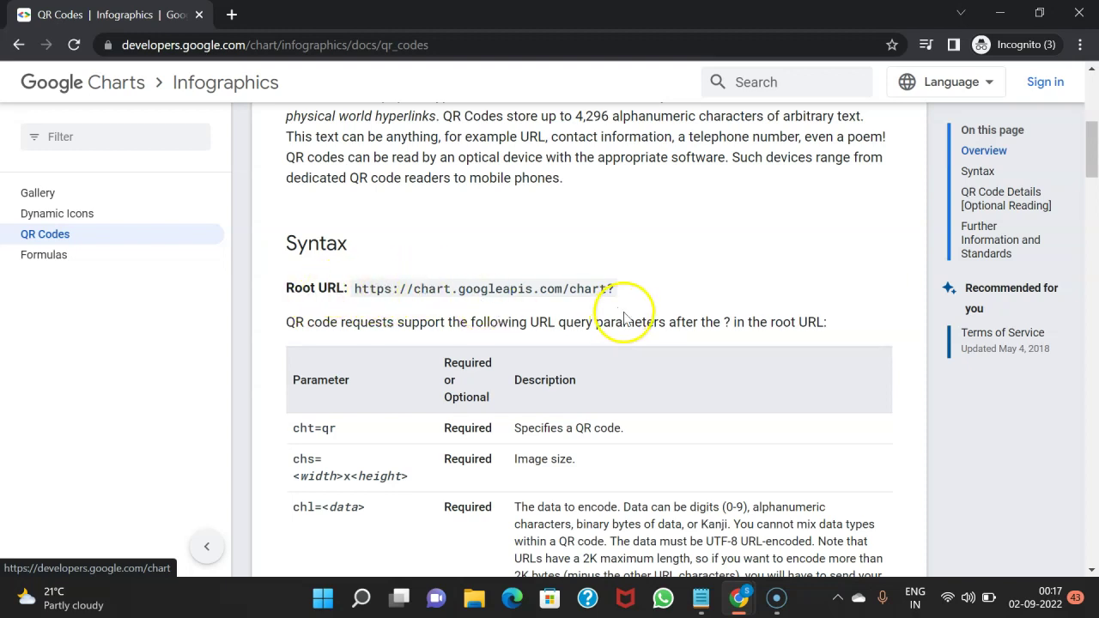
scroll(460, 428, down, 1)
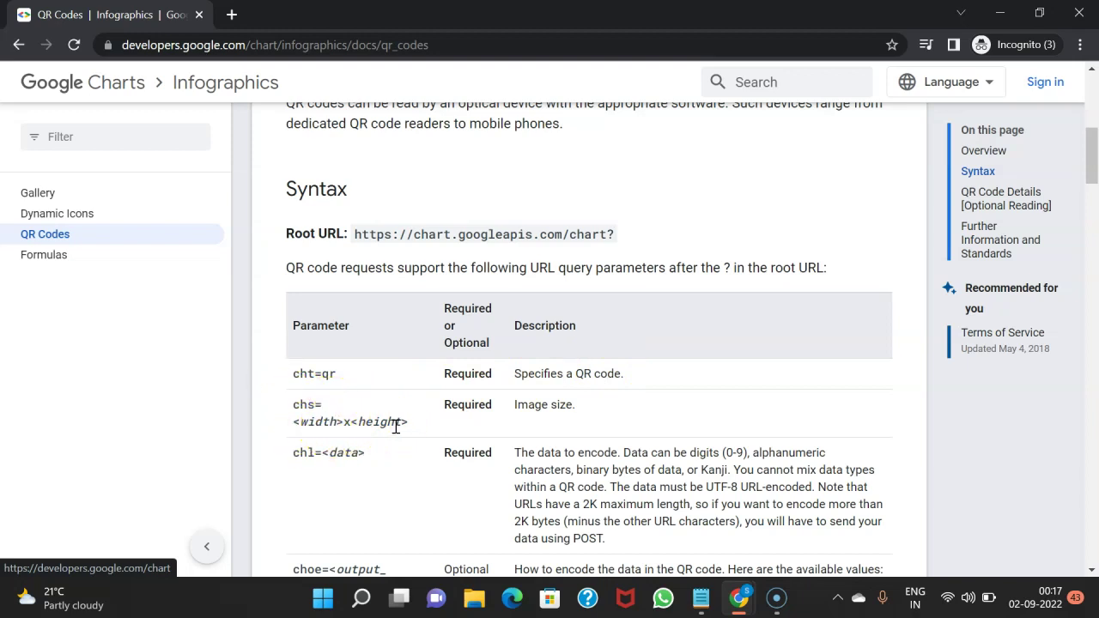
drag(515, 404, 573, 406)
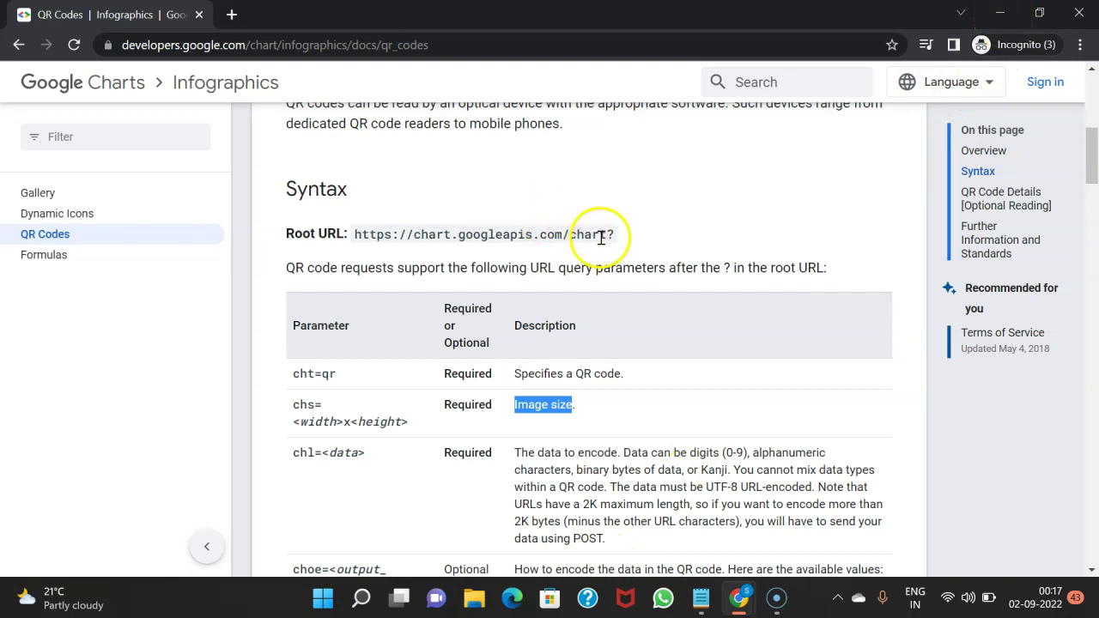
Step: Back in the spreadsheet, start B15 with =IMAGE(" using the function suggestion
click(999, 14)
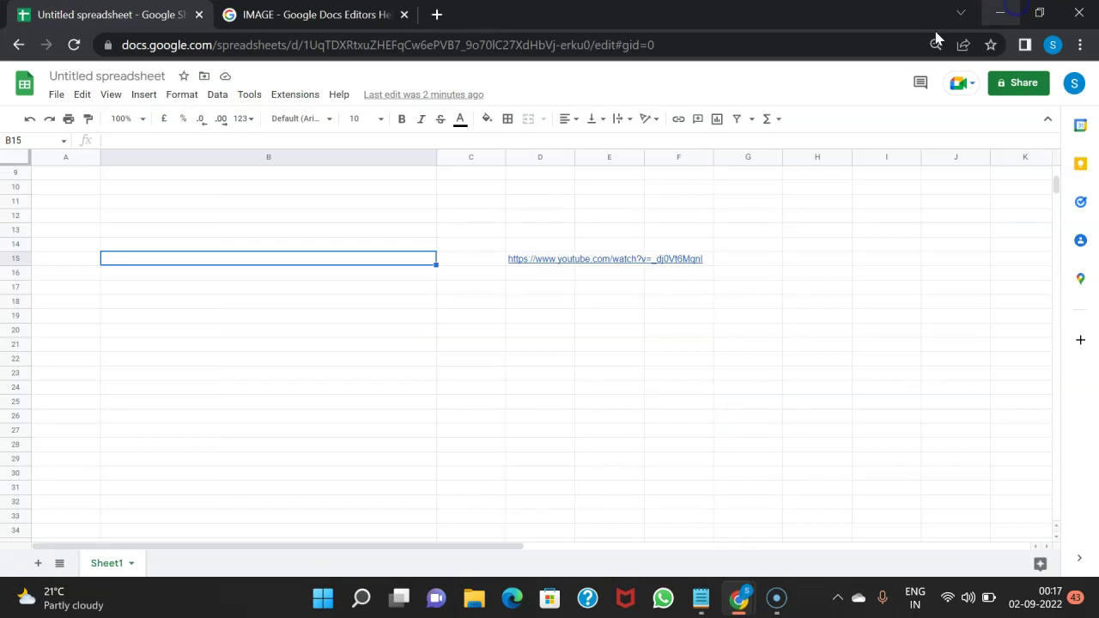
text(=image)
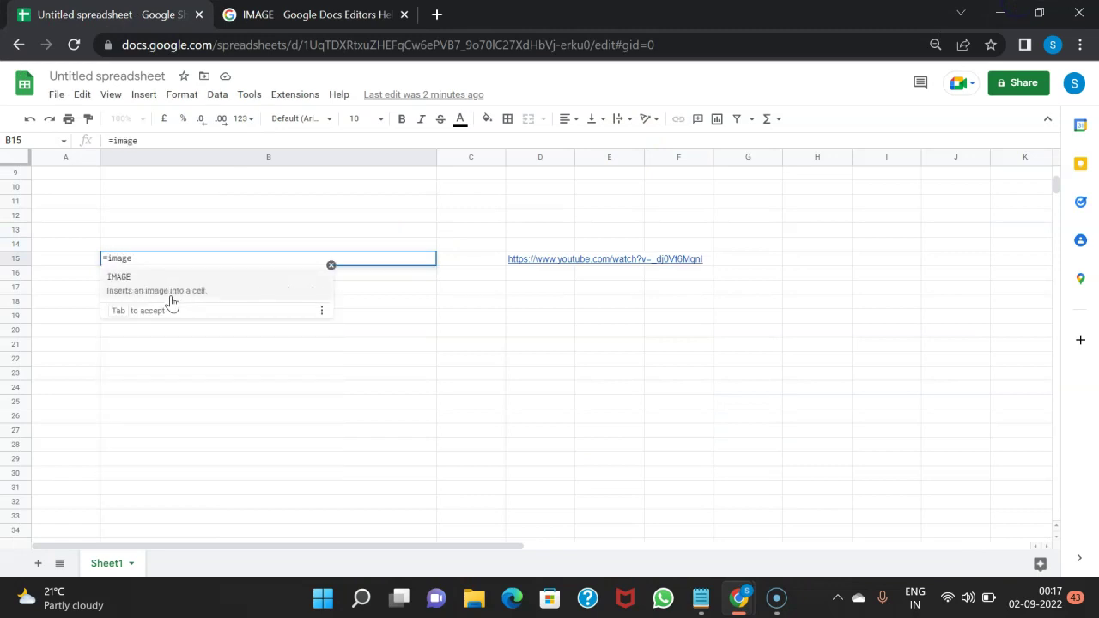
click(172, 302)
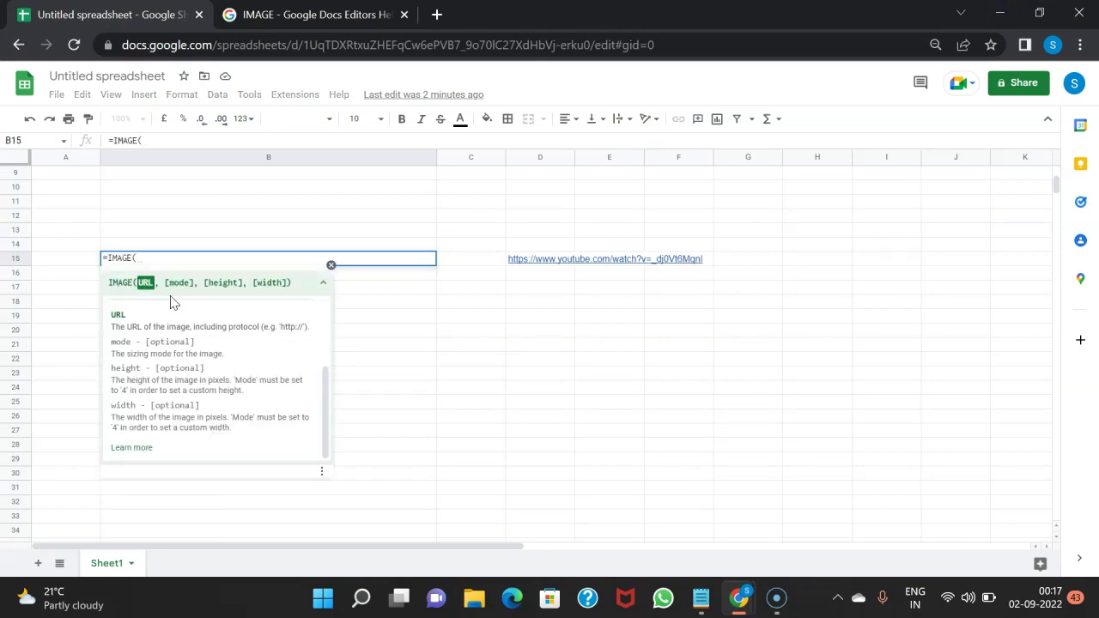
text(")
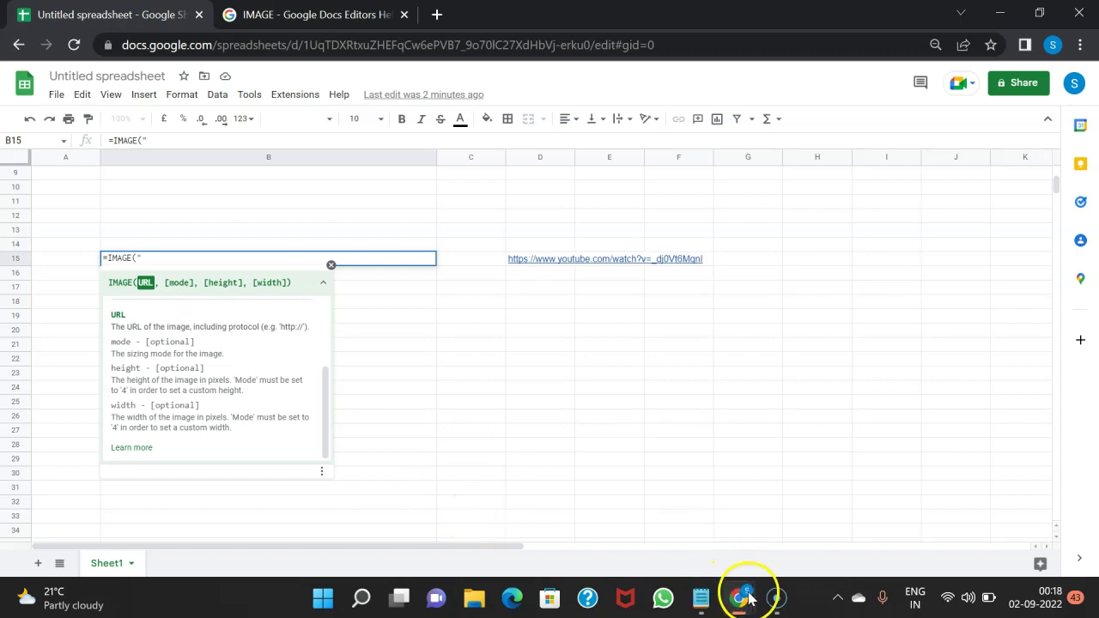
mouse_move(740, 596)
click(951, 521)
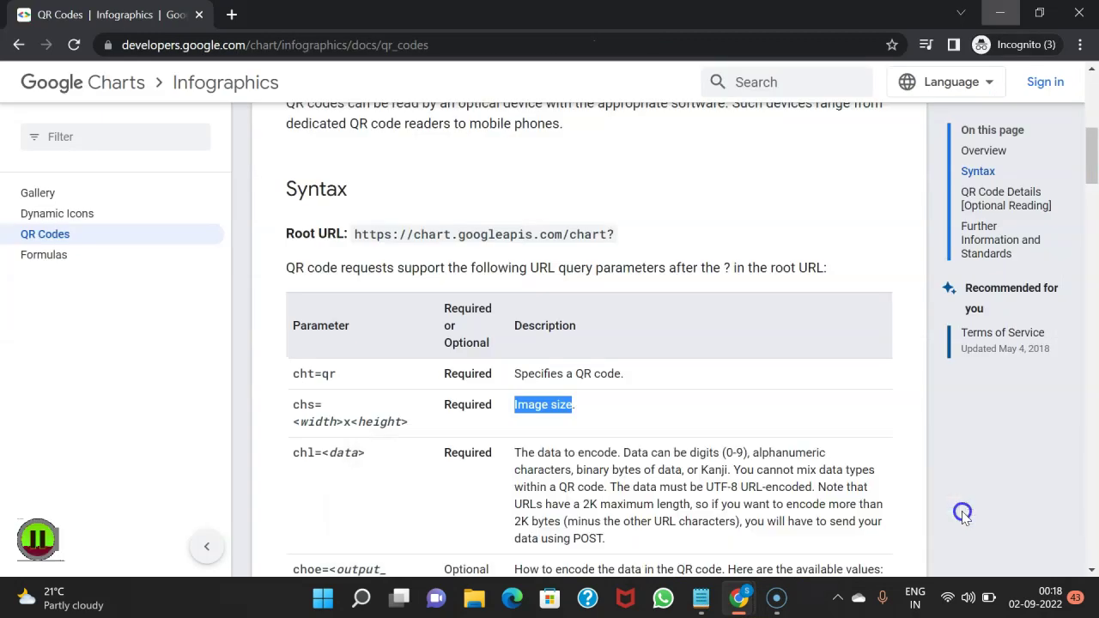
mouse_move(625, 235)
mouse_down()
mouse_move(407, 246)
mouse_move(355, 236)
mouse_up()
key(ctrl+c)
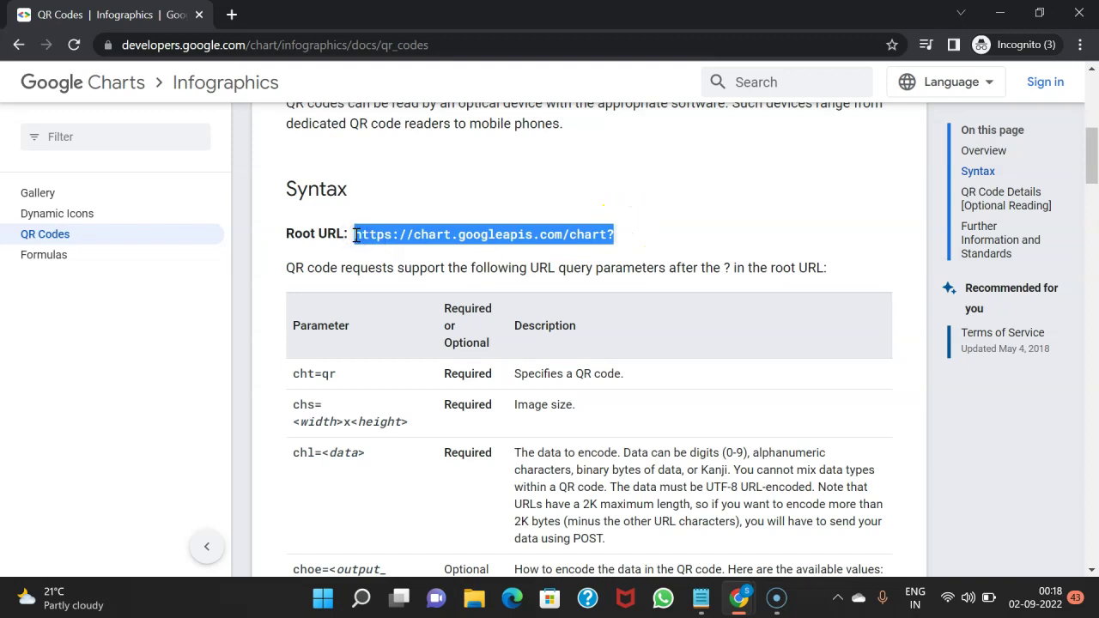
key(alt+Tab)
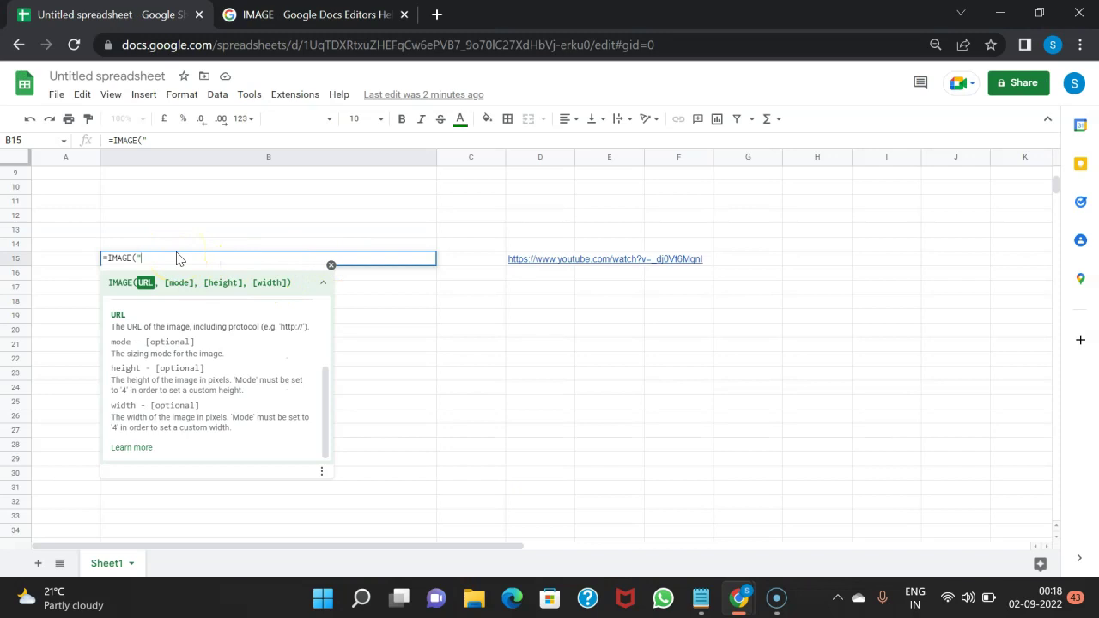
key(ctrl+v)
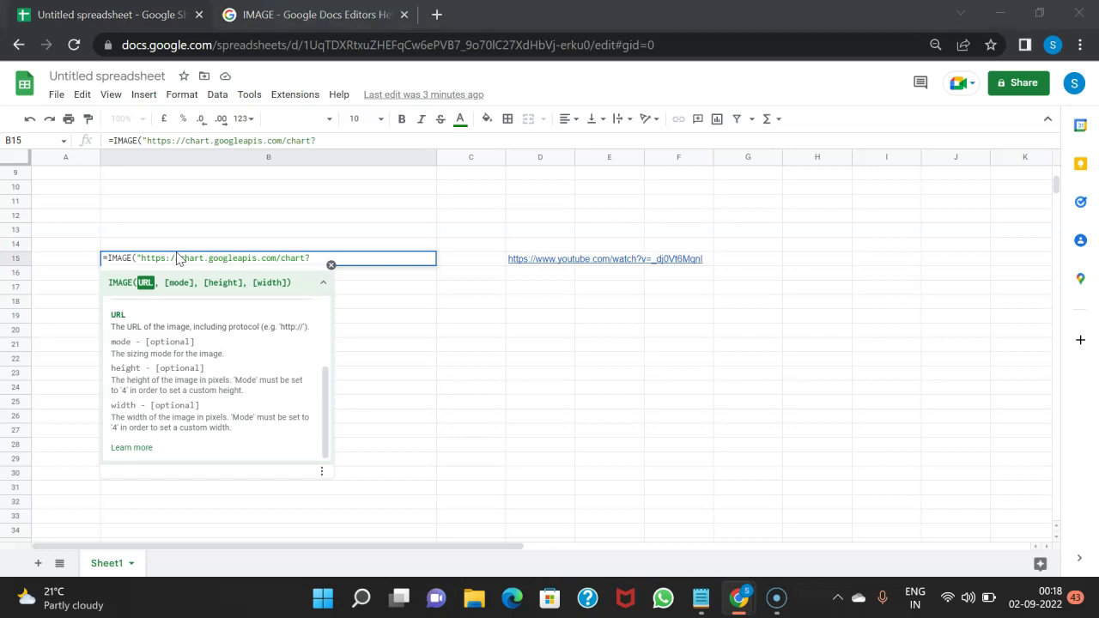
key(alt+Tab)
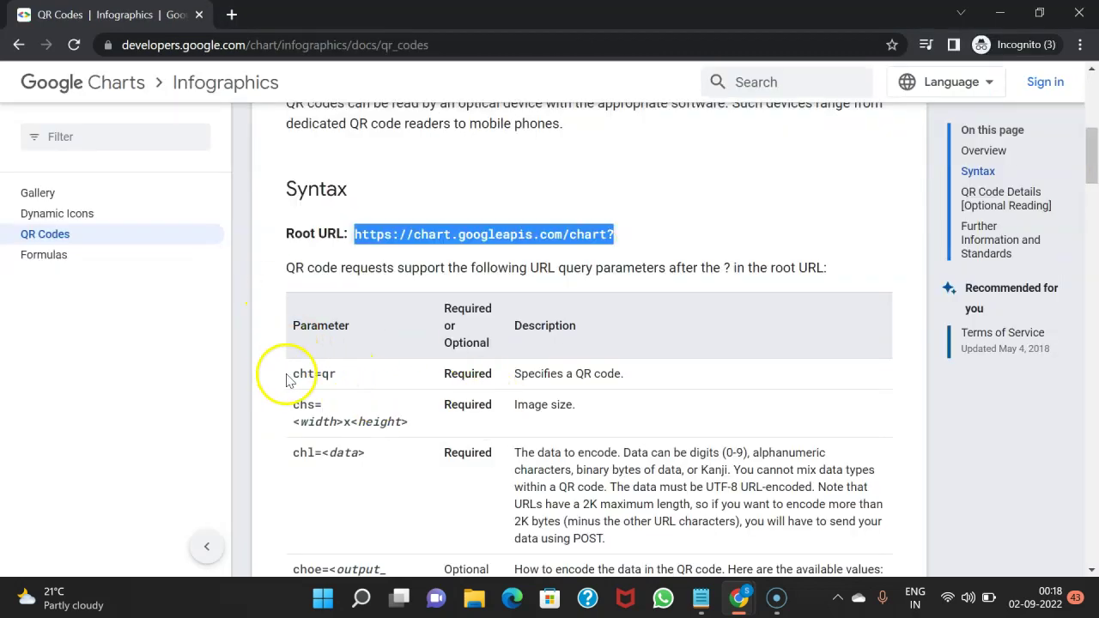
Step: Append &cht=qr, copied from the docs, to the B15 image URL
drag(291, 375, 349, 380)
key(ctrl+c)
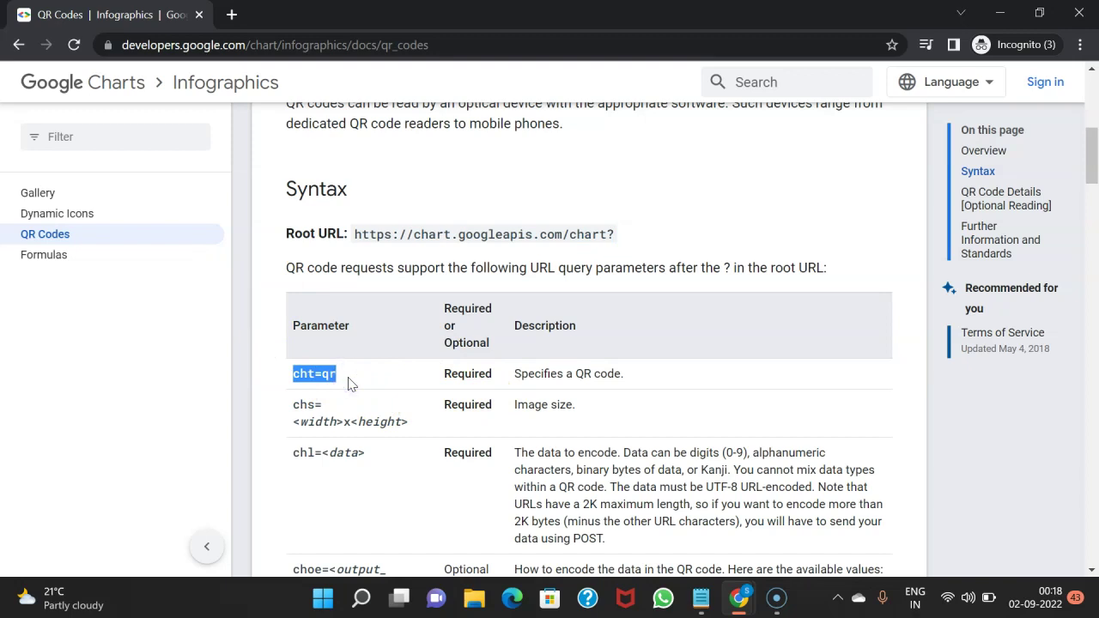
key(alt+Tab)
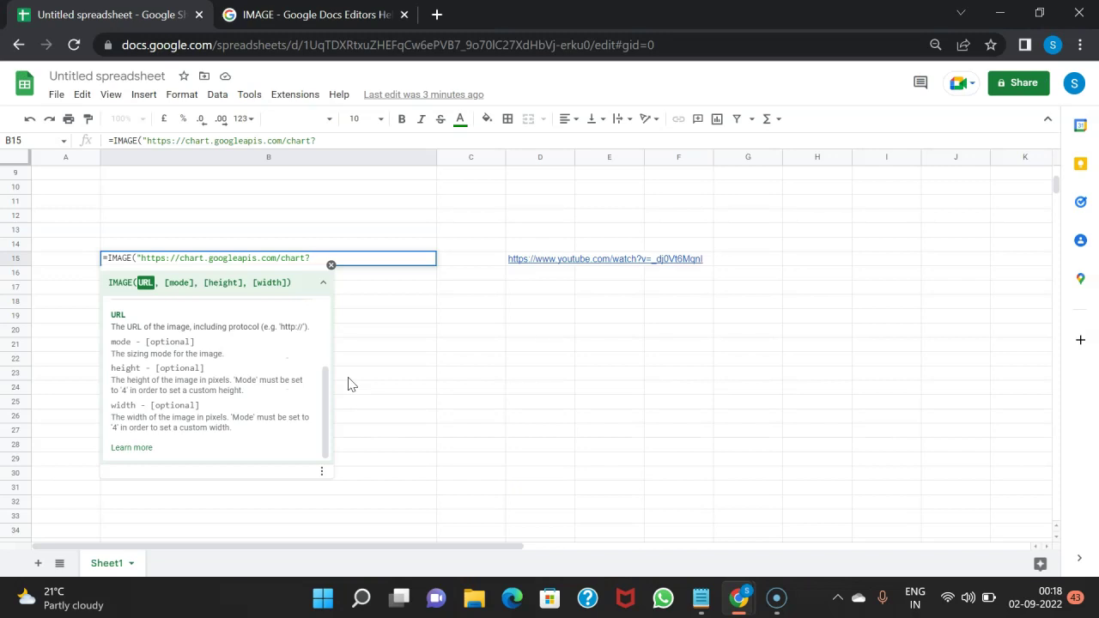
text(&)
key(alt+Tab)
click(340, 381)
key(alt+Tab)
key(ctrl+v)
Step: Append &chs=<width>x<height>, copied from the docs, to the B15 formula
text(&)
key(alt+Tab)
drag(292, 407, 406, 422)
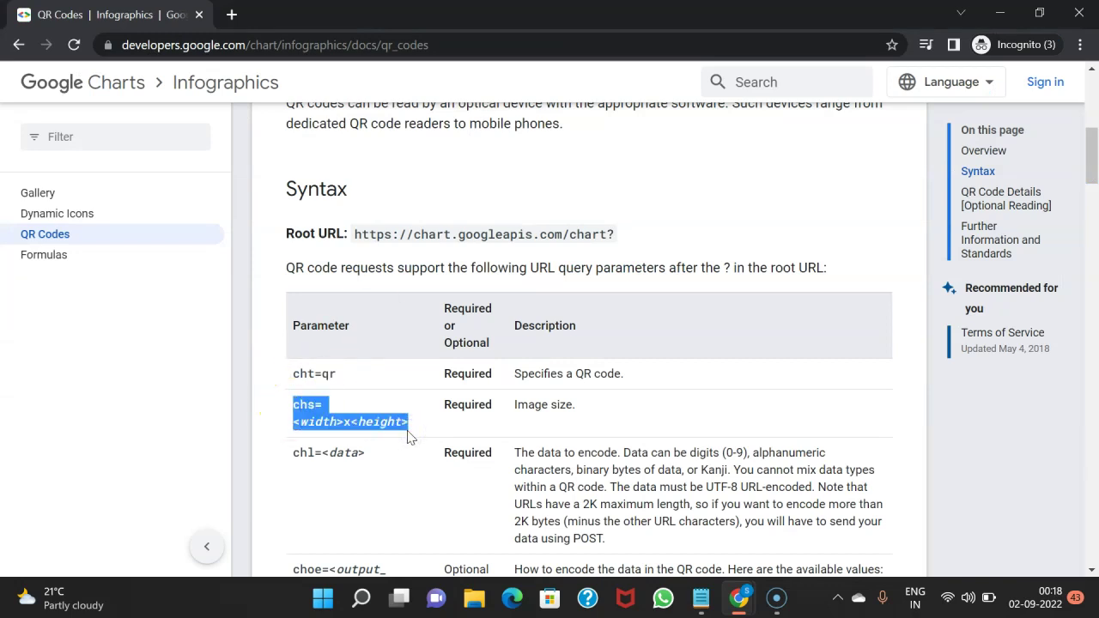
key(alt+Tab)
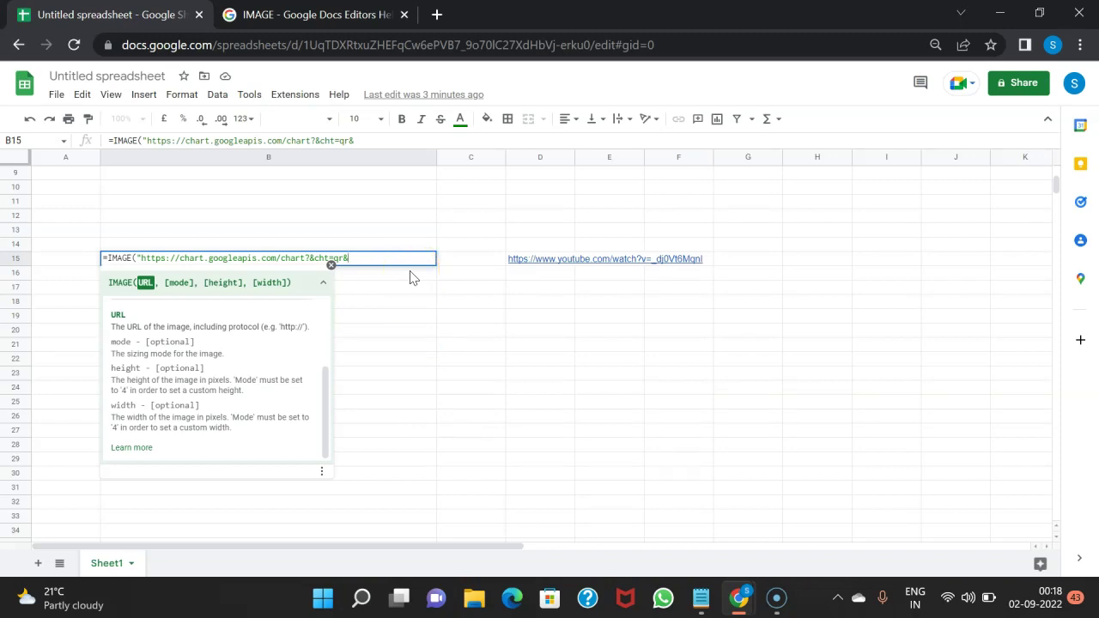
text(chs=<width>x<height>)
Step: Replace the width and height placeholders with 200 so the size reads chs=200x200&
click(442, 259)
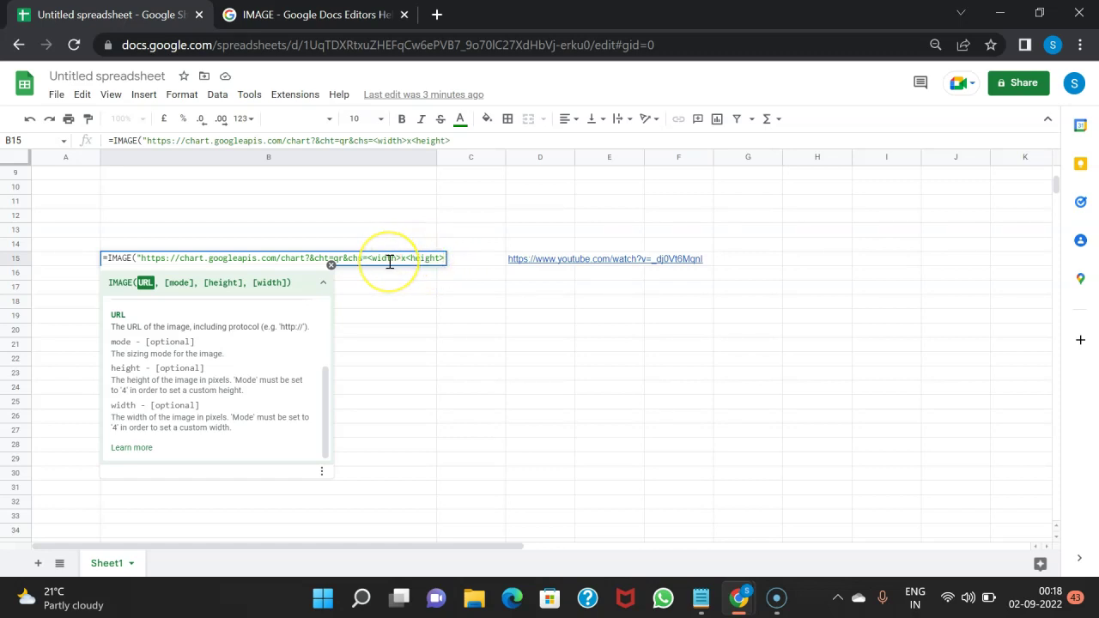
click(418, 259)
click(391, 255)
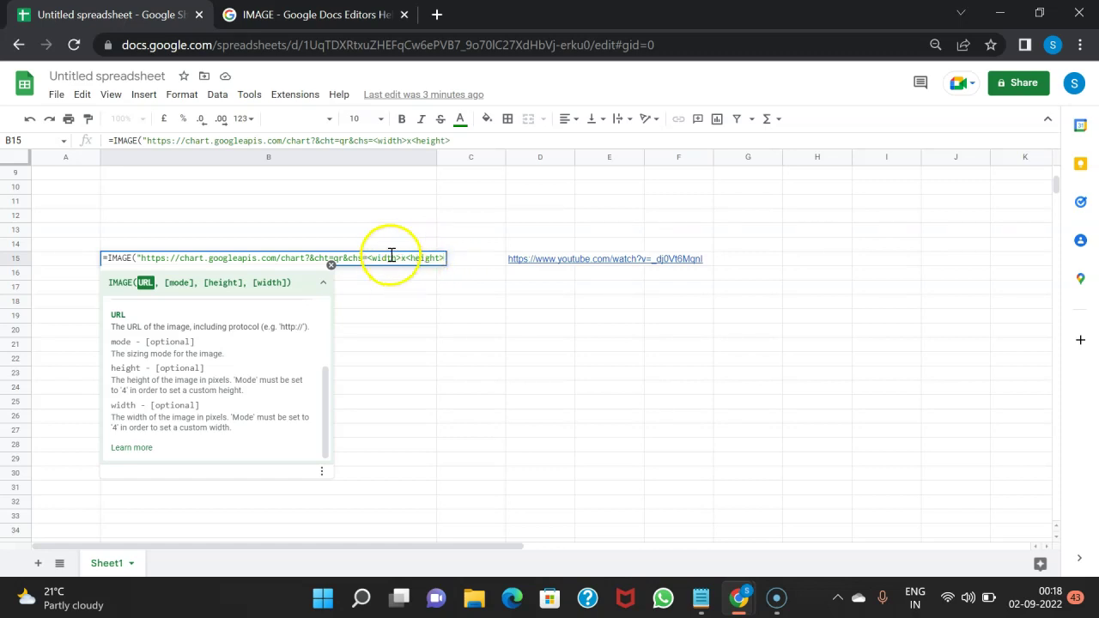
drag(400, 256, 370, 260)
key(BackSpace)
text(200)
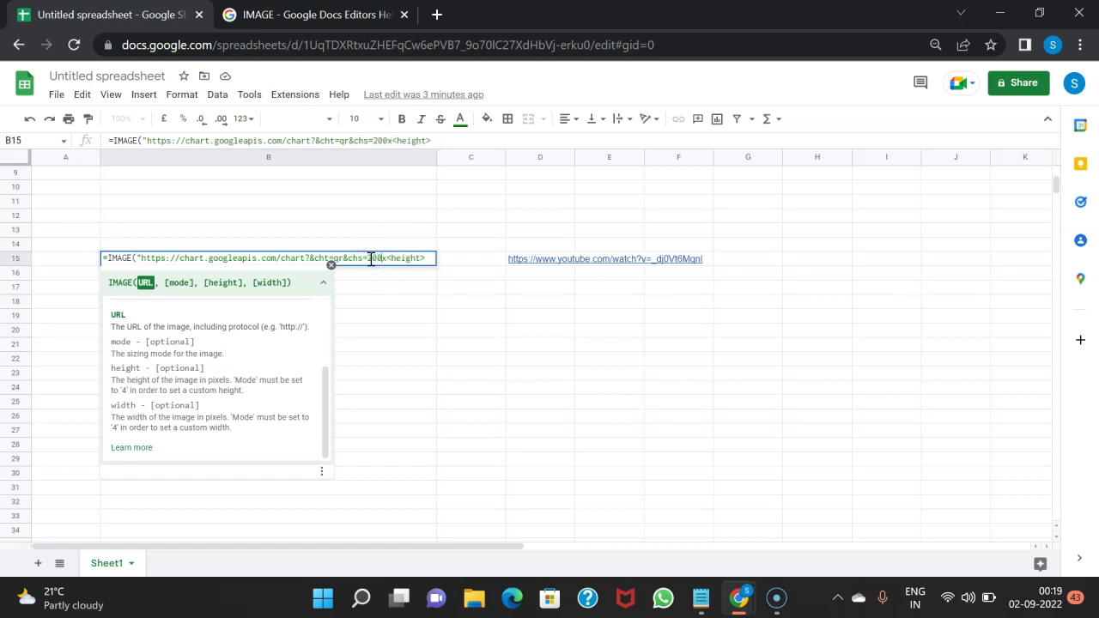
drag(427, 259, 388, 261)
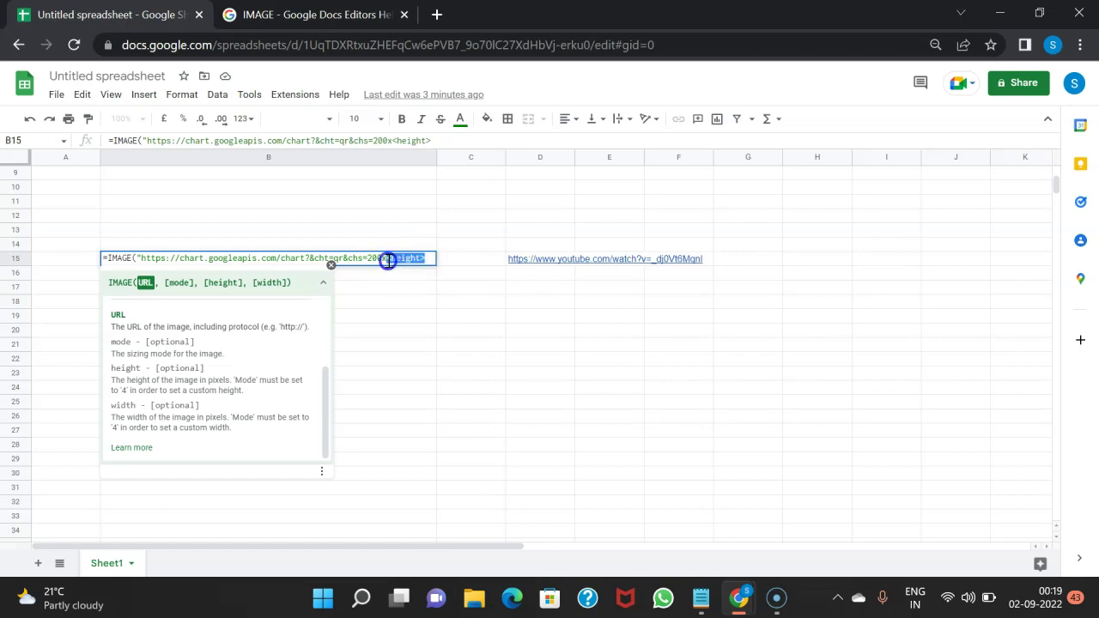
text(200)
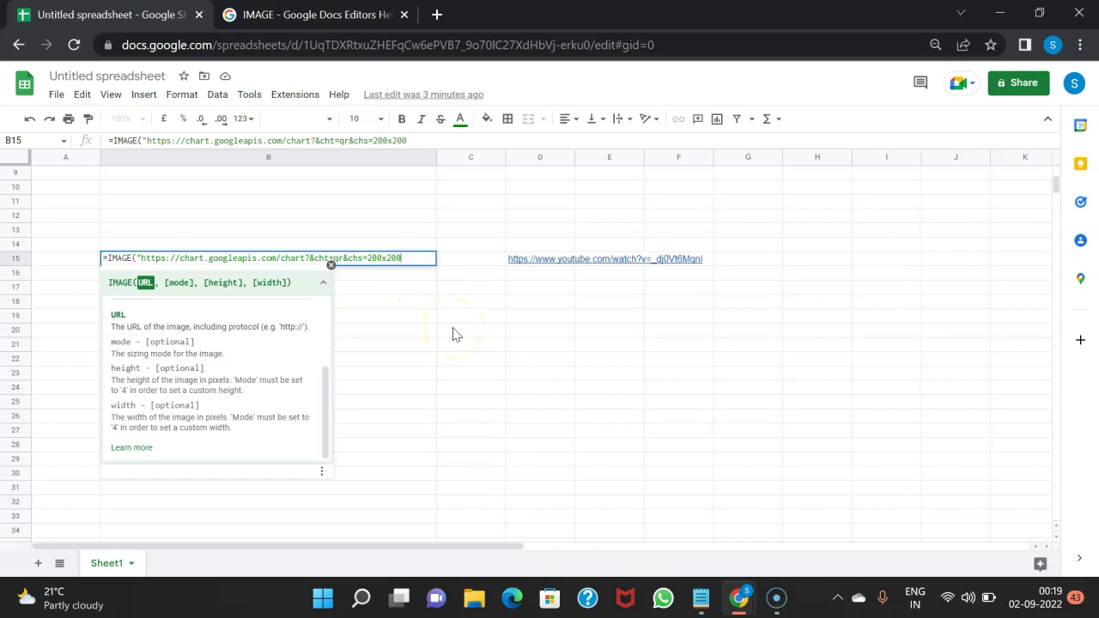
text(&)
Step: Copy chl=<data> from the docs into the B15 formula and remove the <data> placeholder
key(alt+Tab)
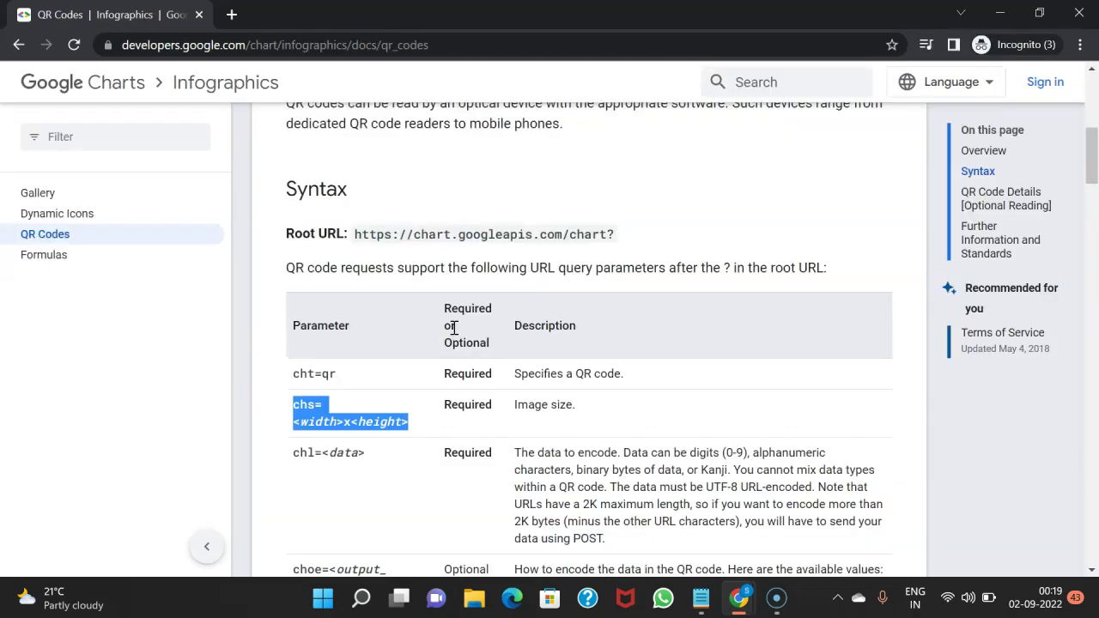
click(298, 454)
drag(298, 453, 368, 462)
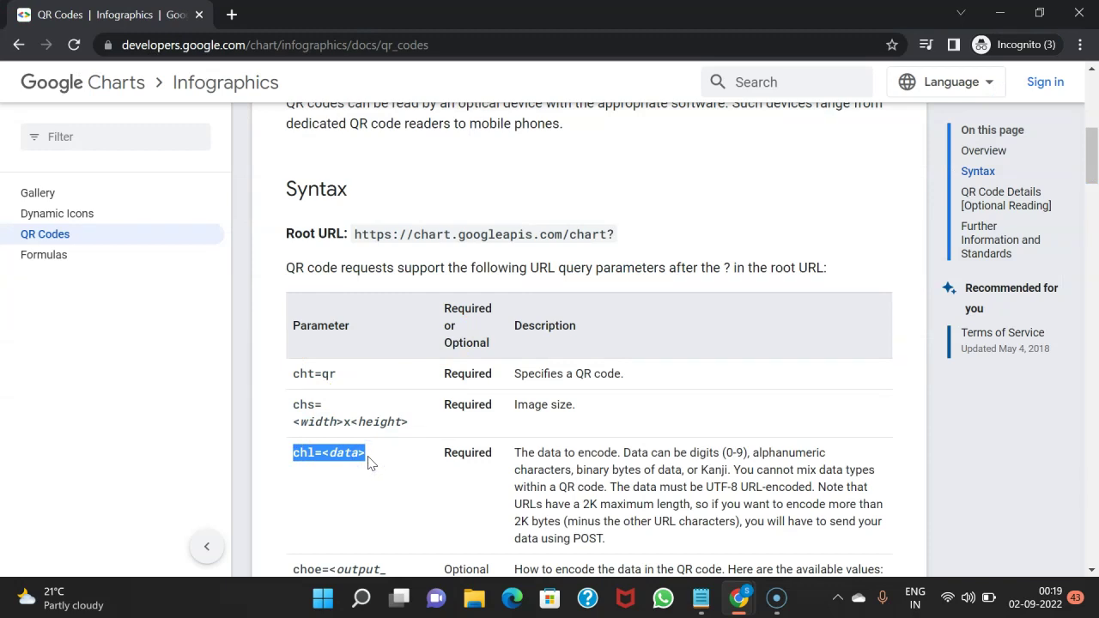
key(ctrl+c)
key(alt+Tab)
key(ctrl+v)
click(443, 324)
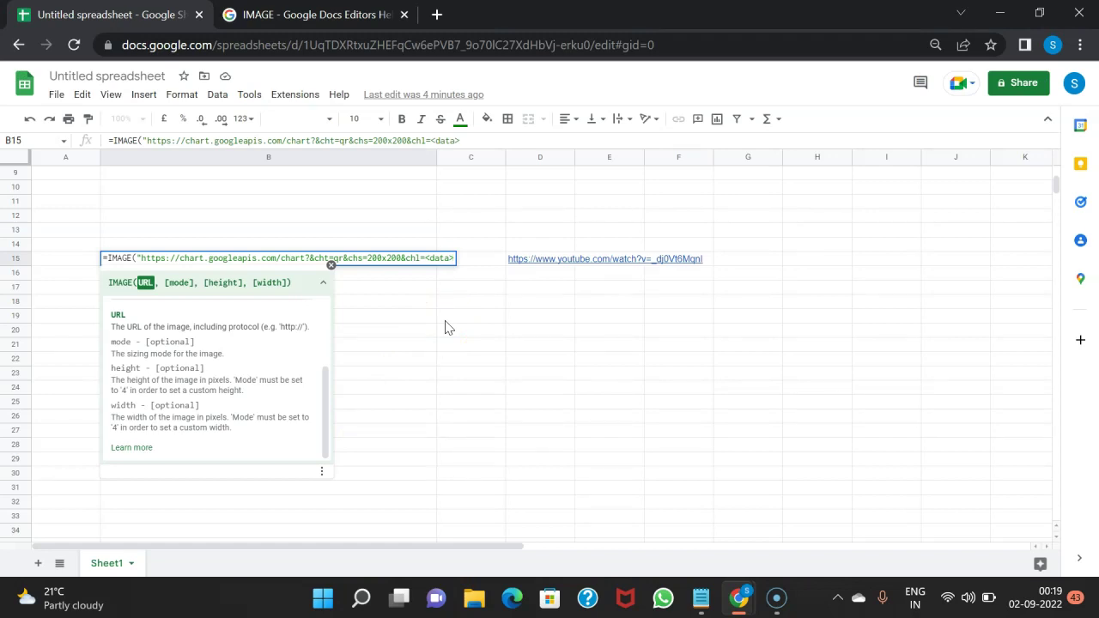
key(BackSpace)
key(BackSpace)
key(BackSpace)
key(BackSpace)
key(BackSpace)
key(BackSpace)
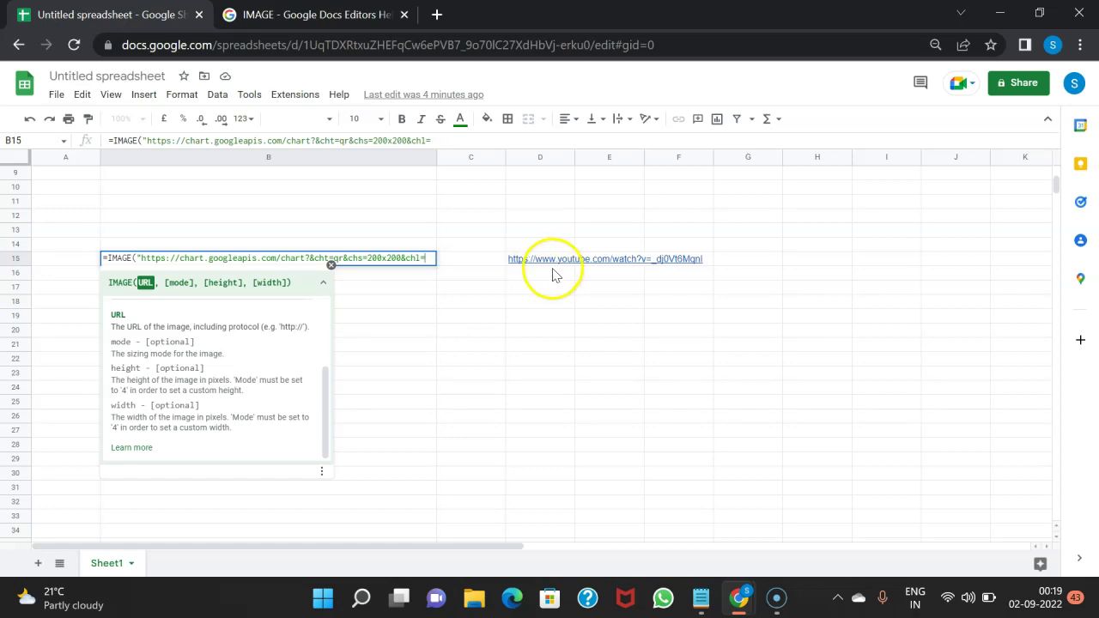
Step: Join cell D15 to the URL with & and close the IMAGE formula with a bracket
mouse_move(563, 264)
text(")
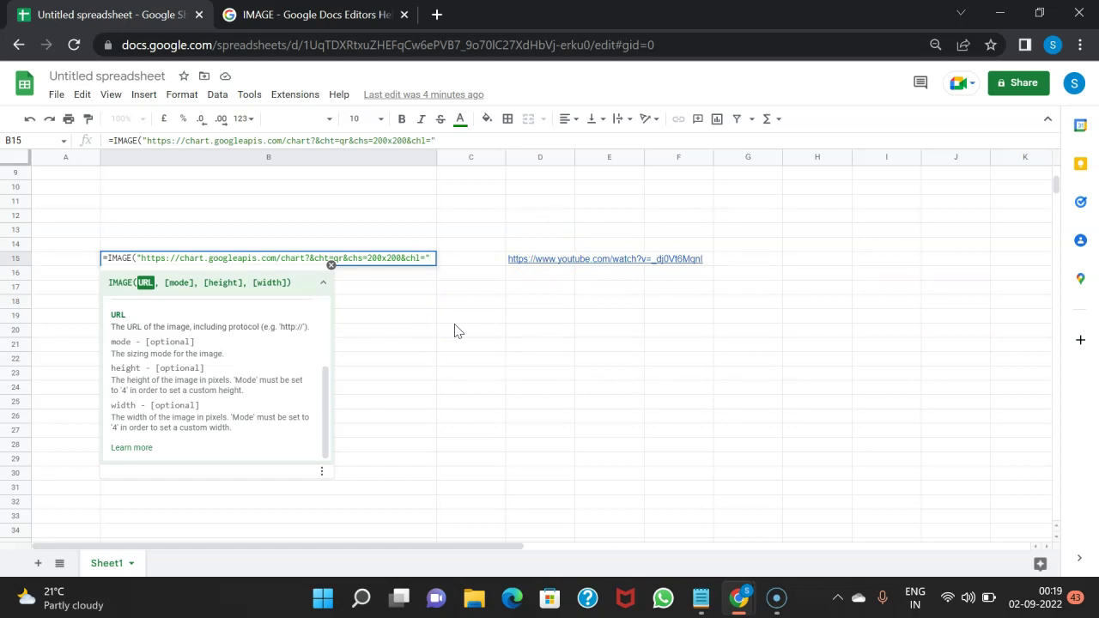
text(&)
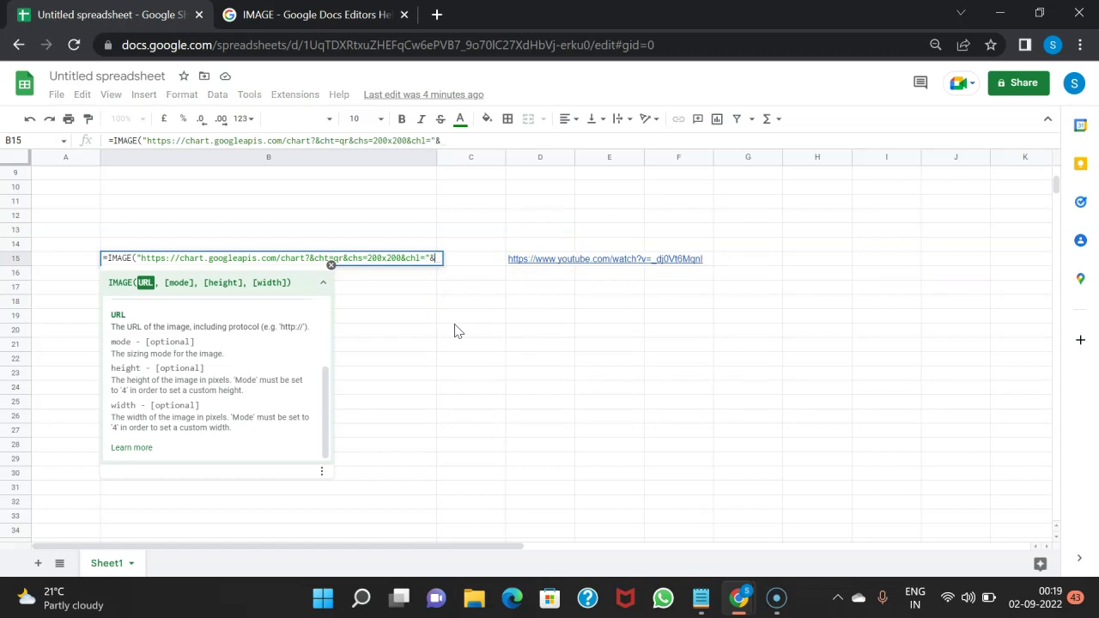
click(539, 262)
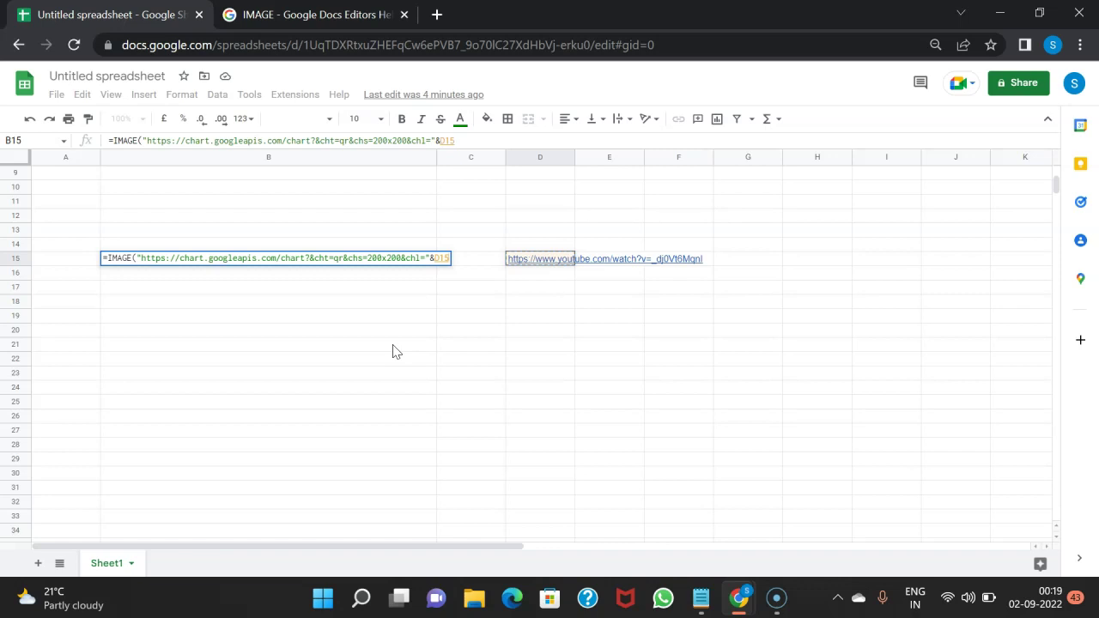
text())
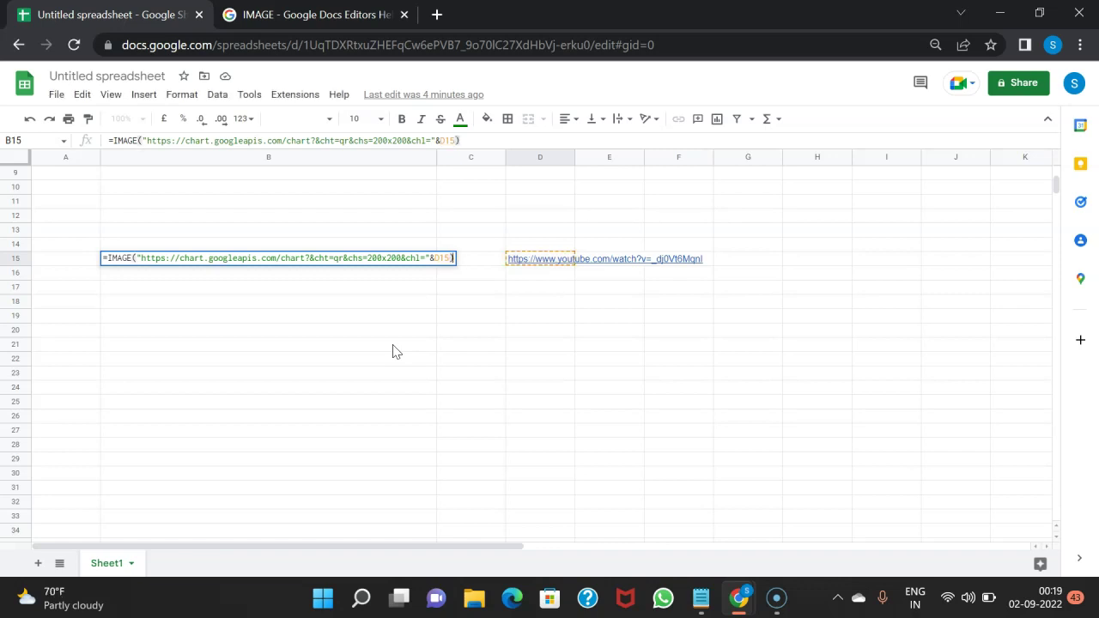
key(Return)
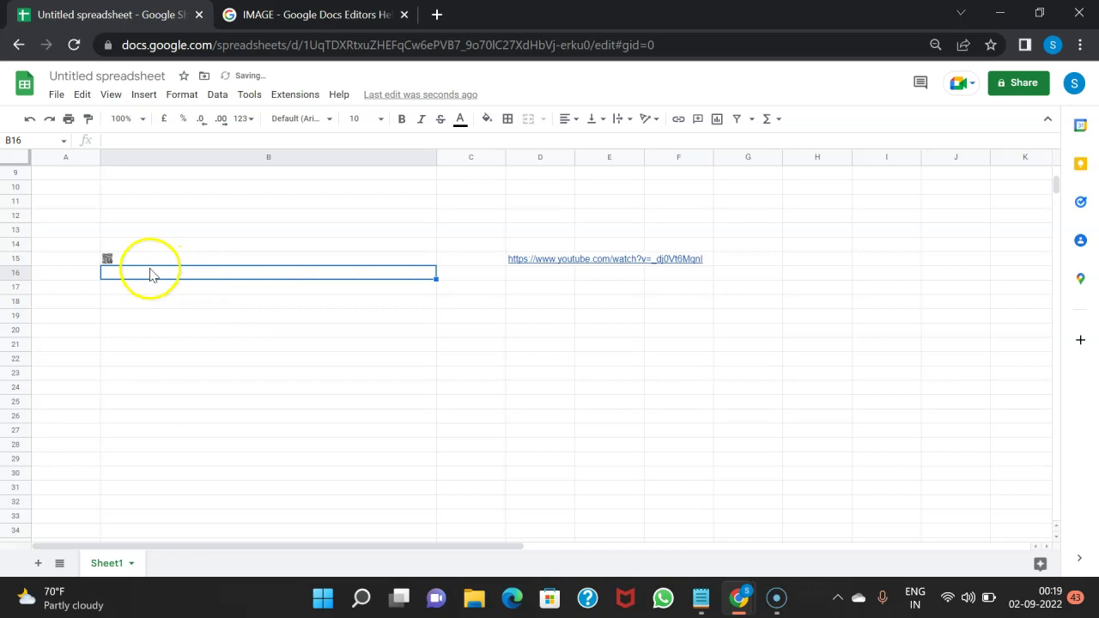
Step: Enlarge row 15 in two stages so B15's QR code displays at full size
click(117, 261)
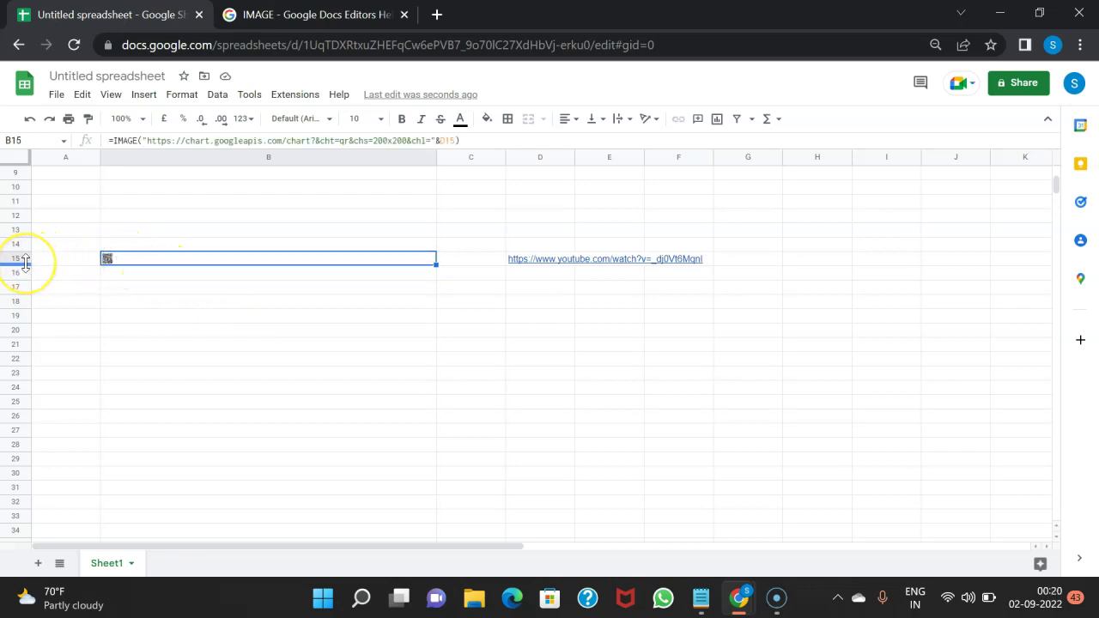
drag(26, 262, 25, 339)
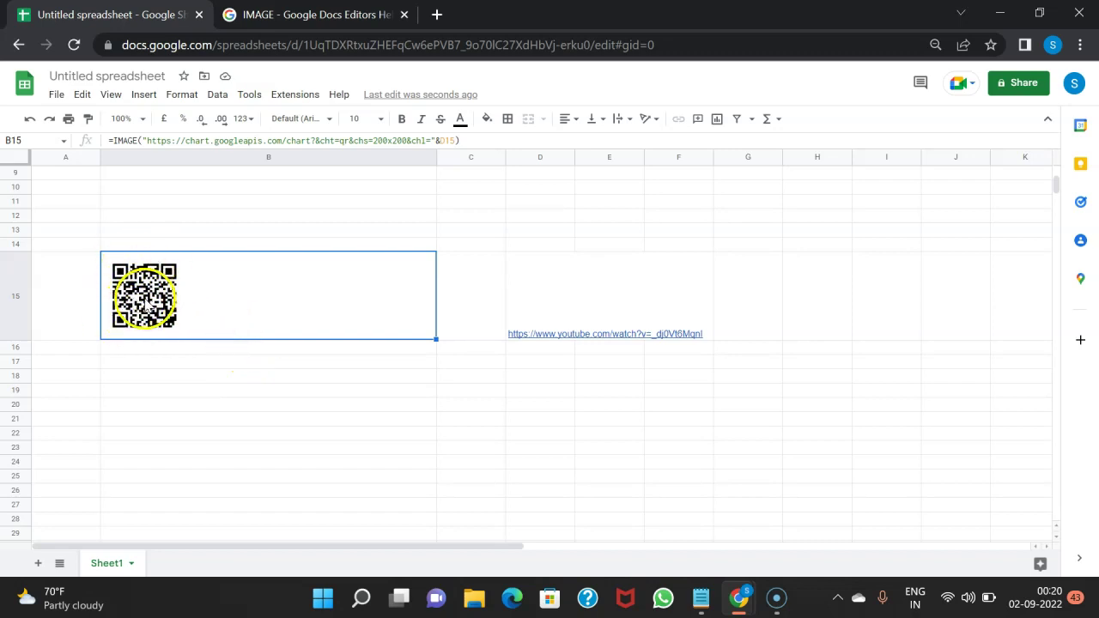
drag(19, 339, 23, 448)
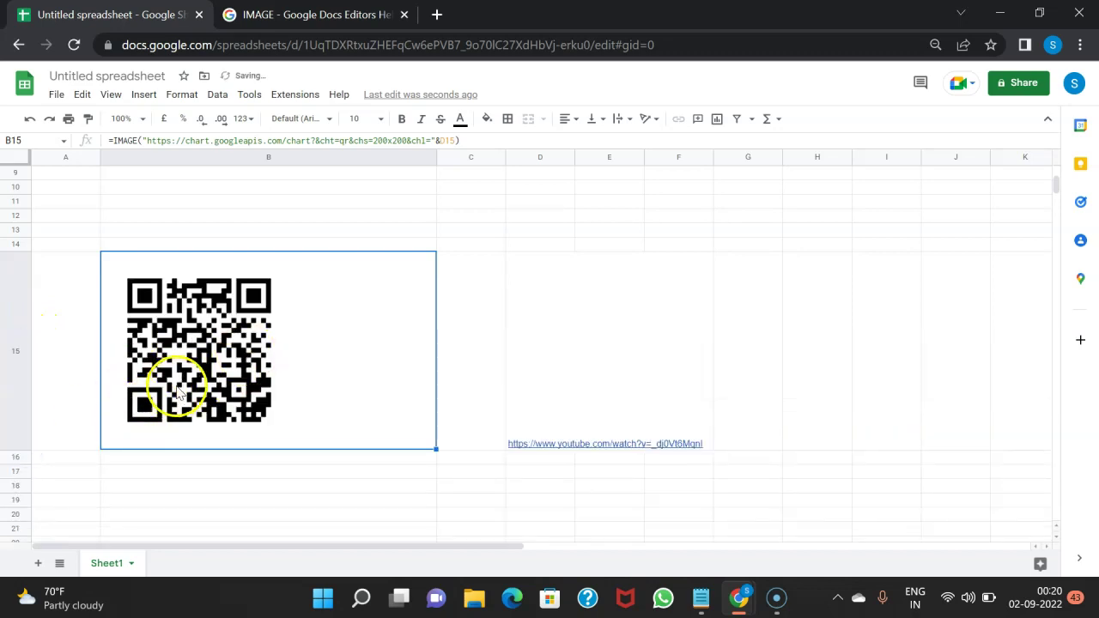
mouse_move(571, 448)
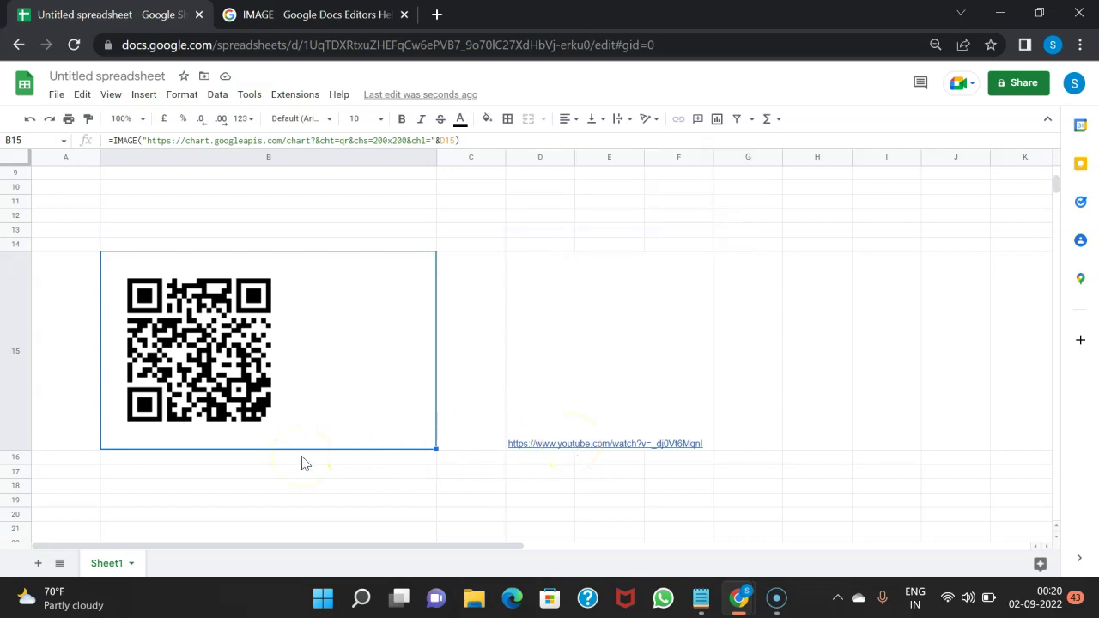
click(314, 422)
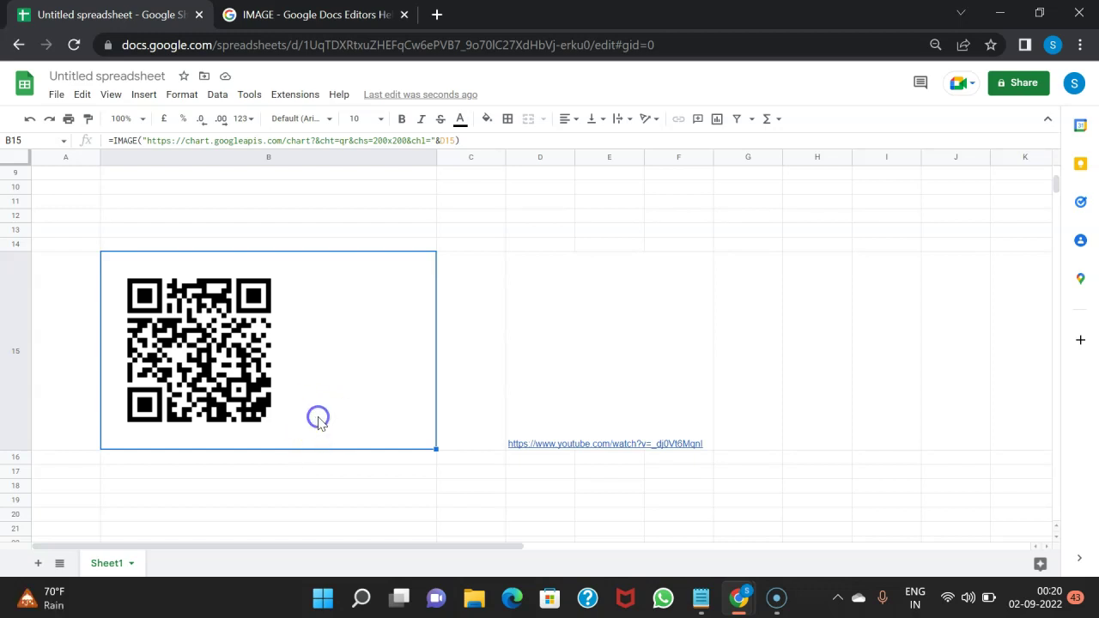
double_click(318, 423)
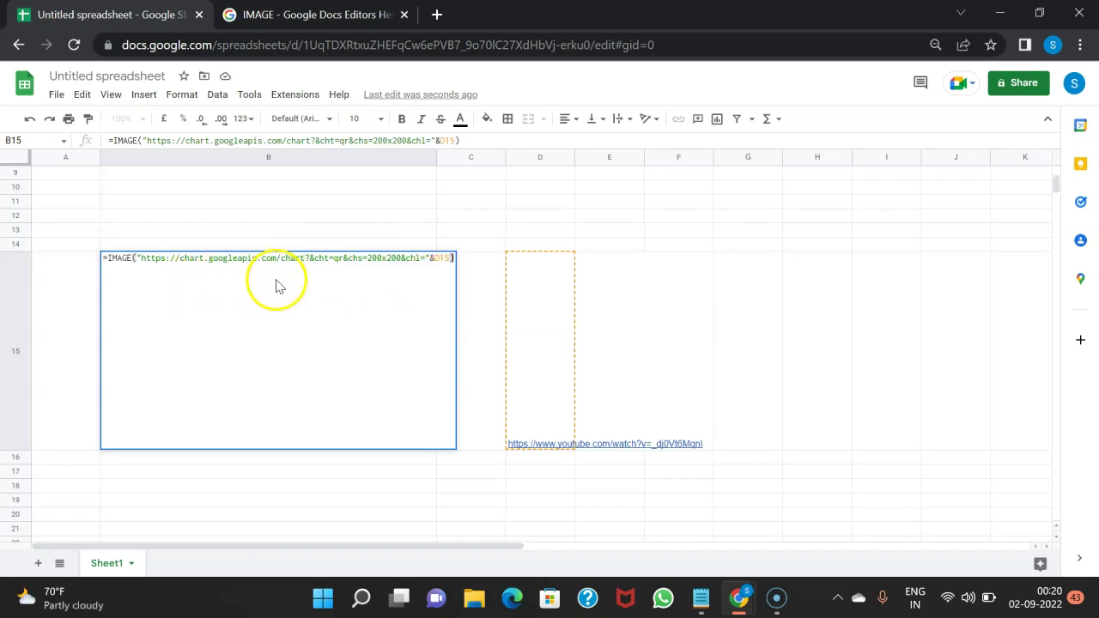
key(Return)
click(282, 352)
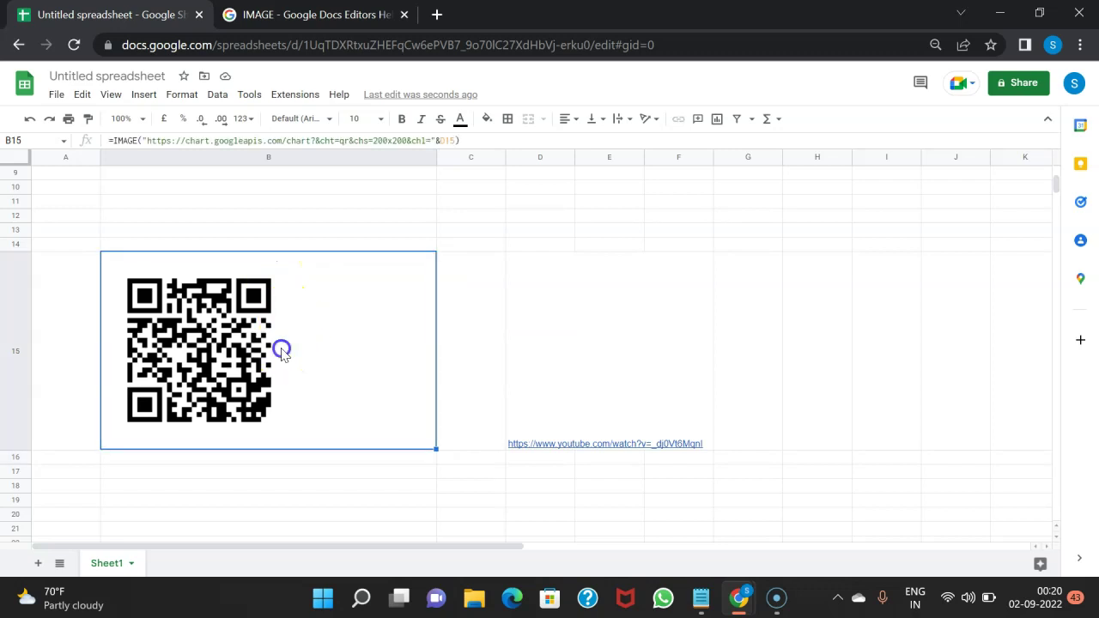